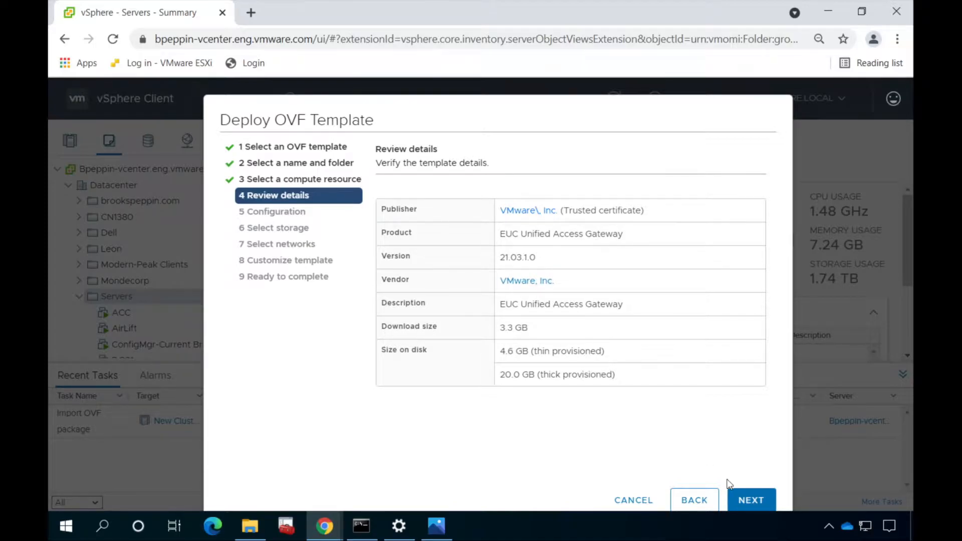
Choose the Two NIC deployment configuration for the gateway
{"action": "left_click", "coordinate": [740, 498]}
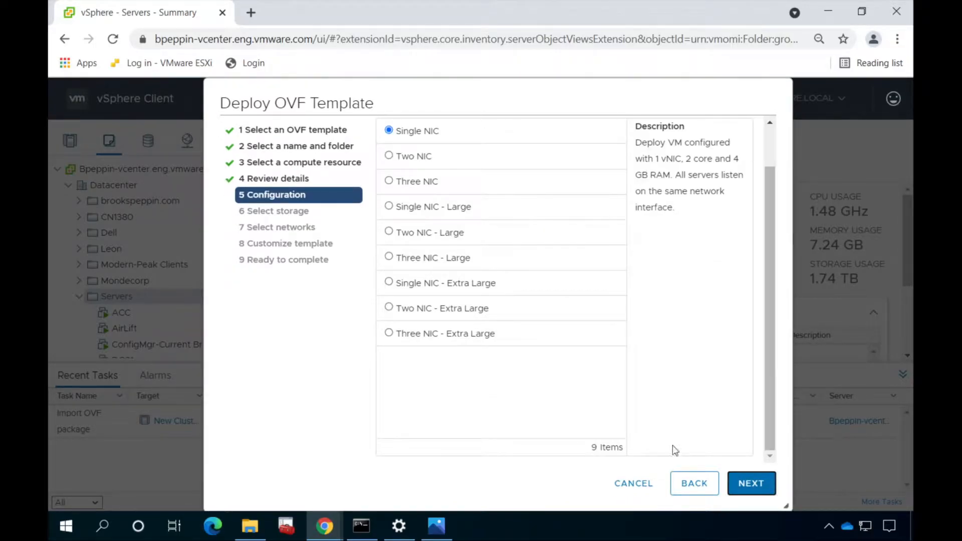
{"action": "left_click", "coordinate": [389, 156]}
{"action": "left_click", "coordinate": [749, 482]}
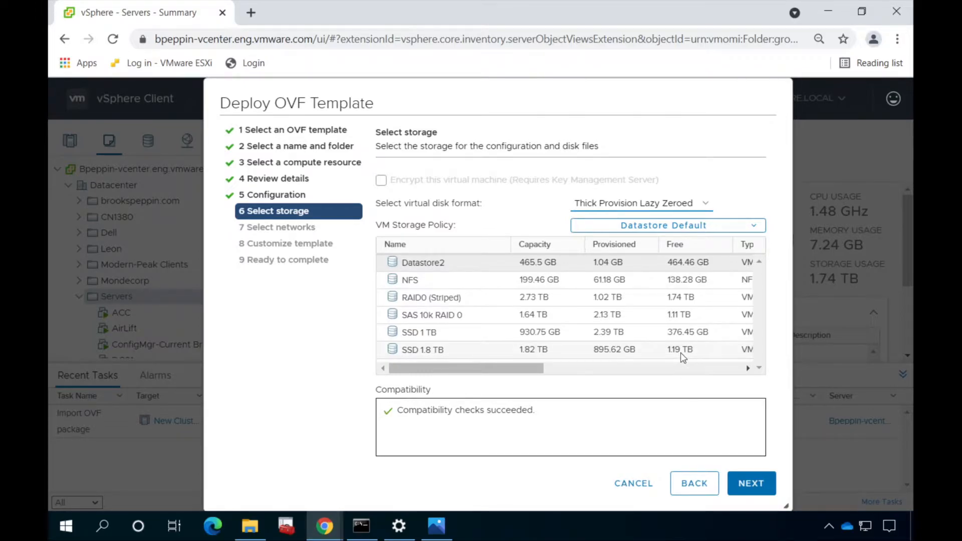
Store the appliance on the SAS 10k RAID 0 datastore with Thin Provision disk format
{"action": "left_click", "coordinate": [676, 316]}
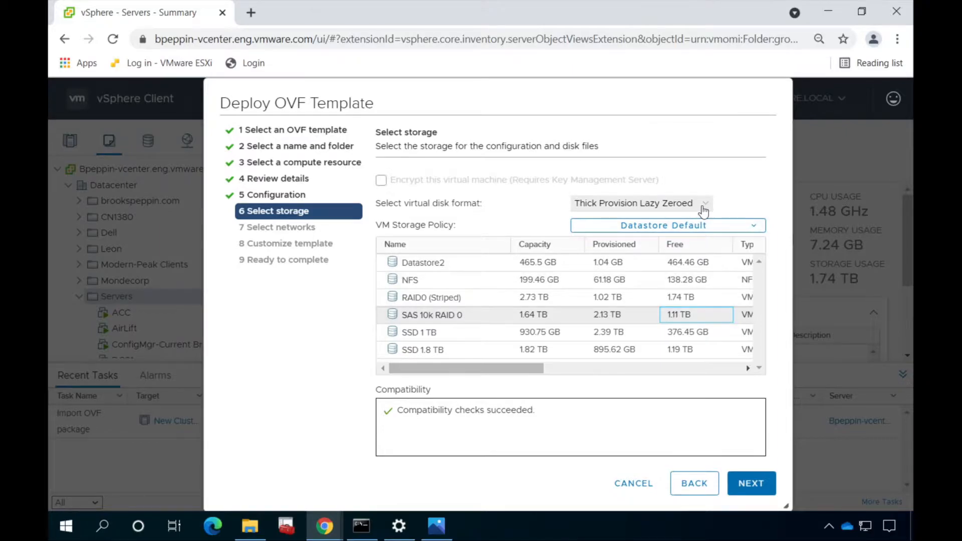
{"action": "left_click", "coordinate": [703, 210]}
{"action": "left_click", "coordinate": [695, 313]}
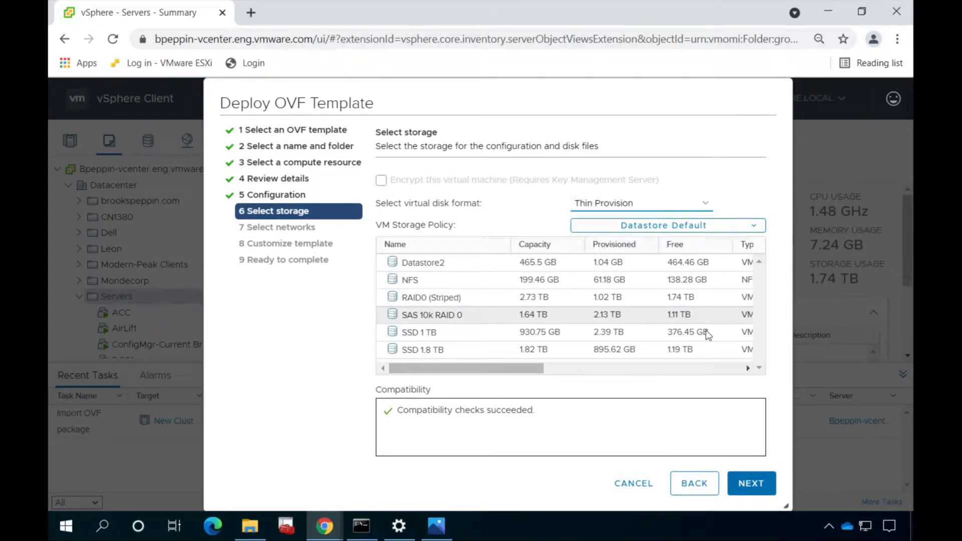
{"action": "left_click", "coordinate": [751, 482]}
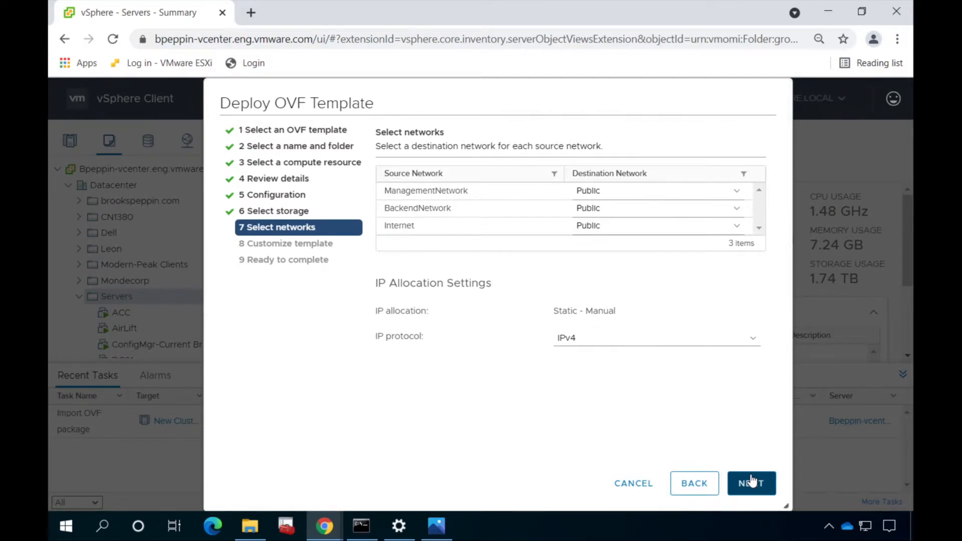
Map BackendNetwork and ManagementNetwork to Private, leaving Internet on Public
{"action": "left_click", "coordinate": [737, 216]}
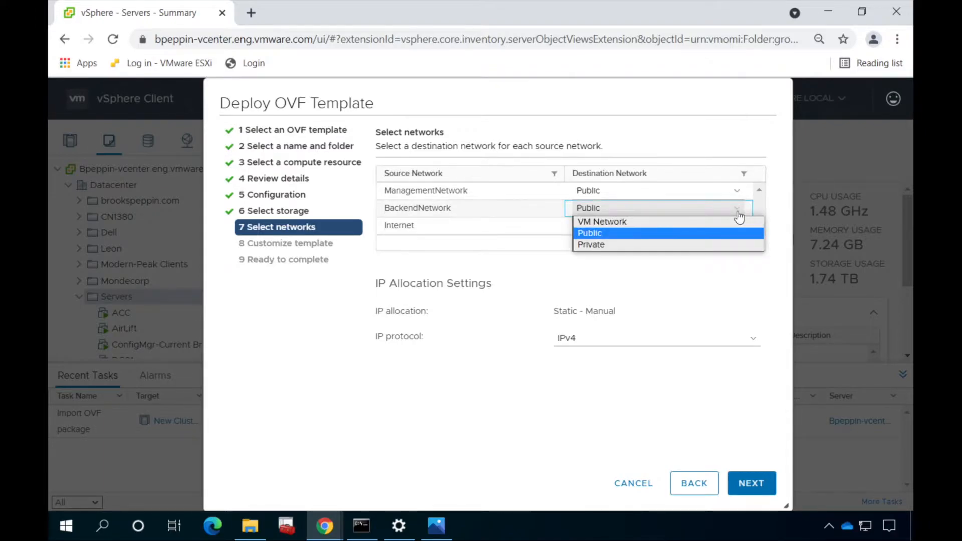
{"action": "left_click", "coordinate": [681, 246]}
{"action": "left_click", "coordinate": [735, 194]}
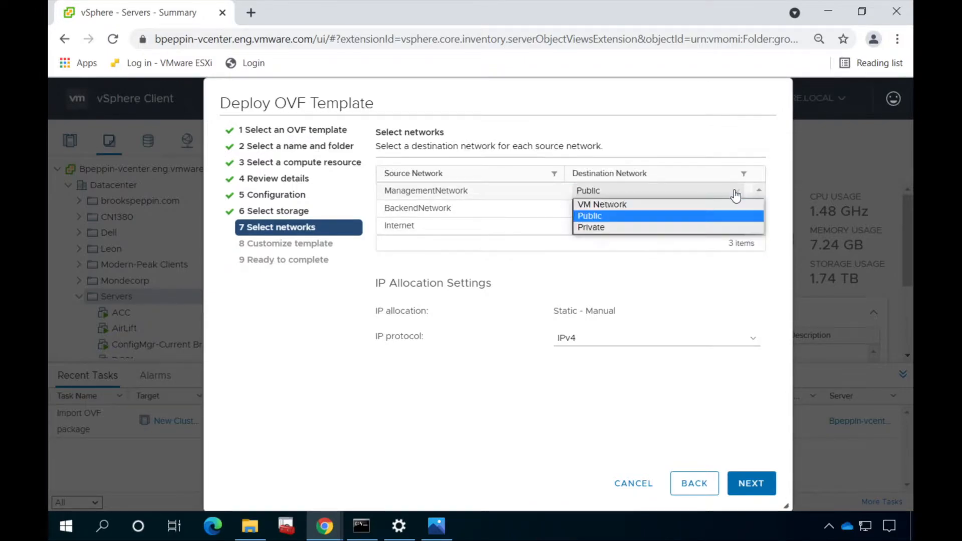
{"action": "left_click", "coordinate": [682, 231]}
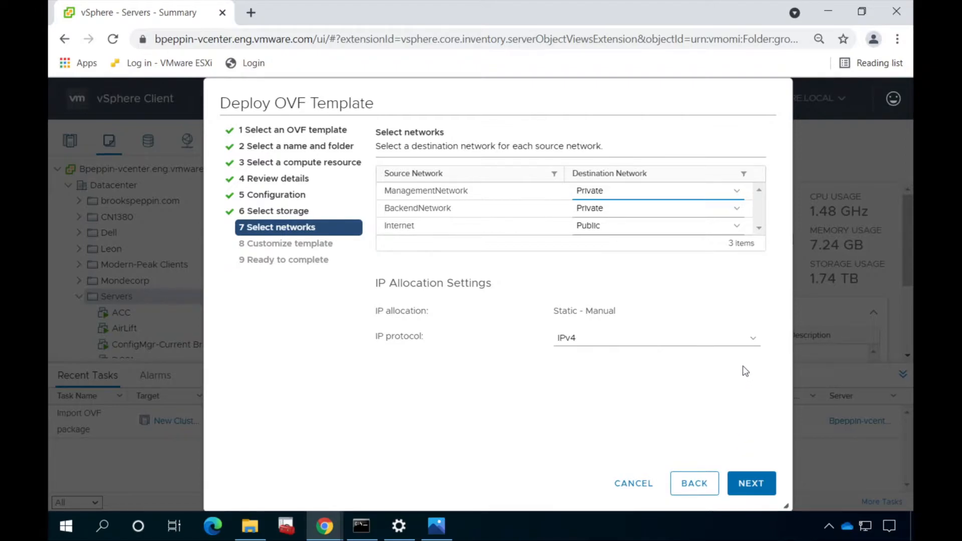
{"action": "left_click", "coordinate": [745, 481]}
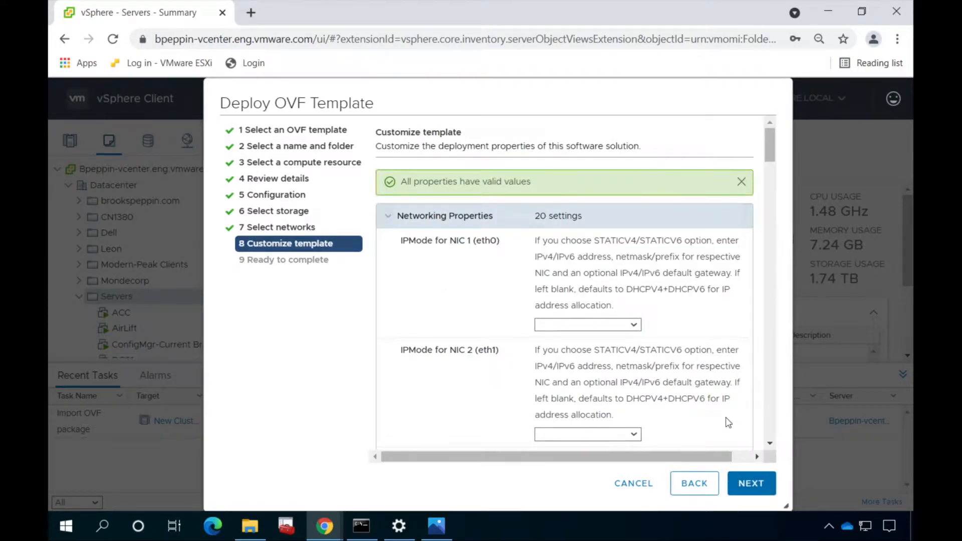
Set the IPMode of both NIC 1 and NIC 2 to STATICV4
{"action": "left_click", "coordinate": [635, 325]}
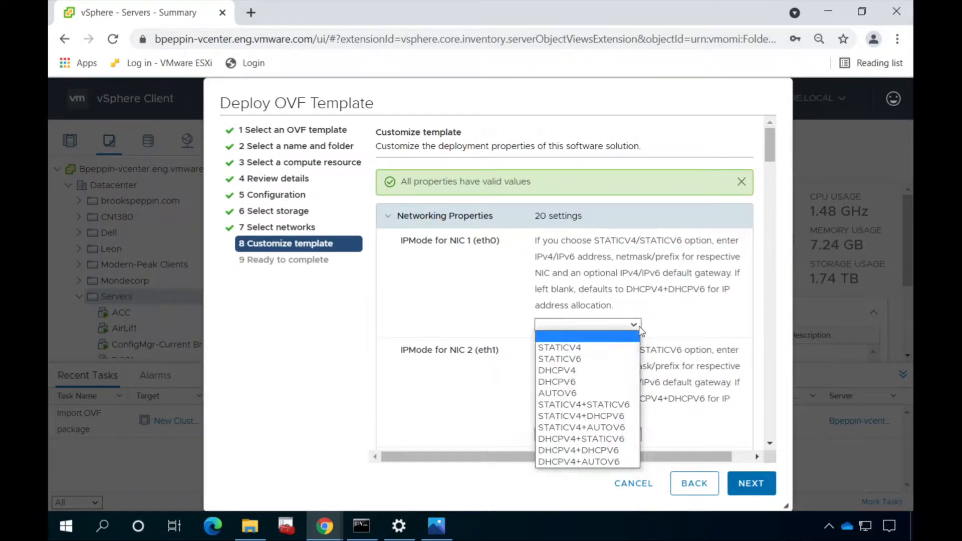
{"action": "left_click", "coordinate": [615, 347]}
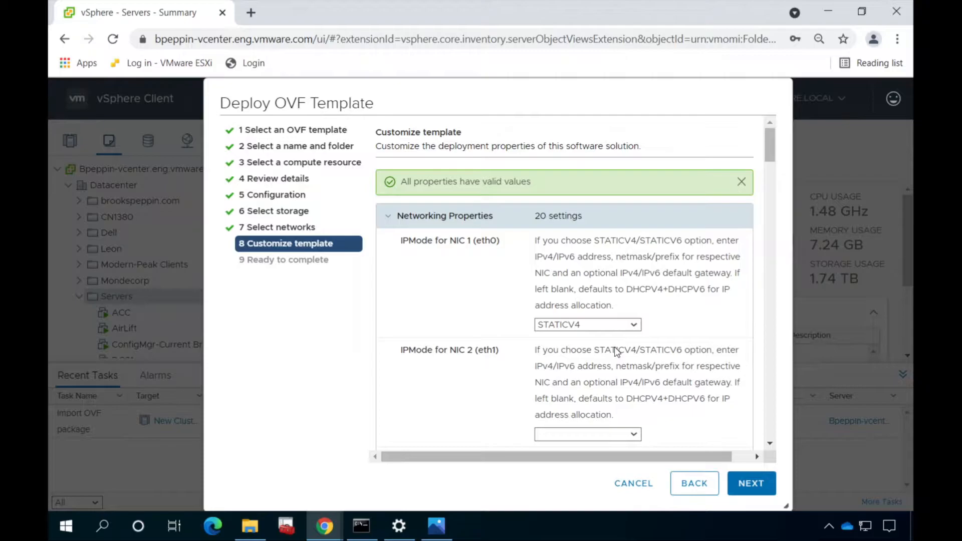
{"action": "scroll", "coordinate": [614, 346], "scroll_direction": "down", "scroll_amount": 4}
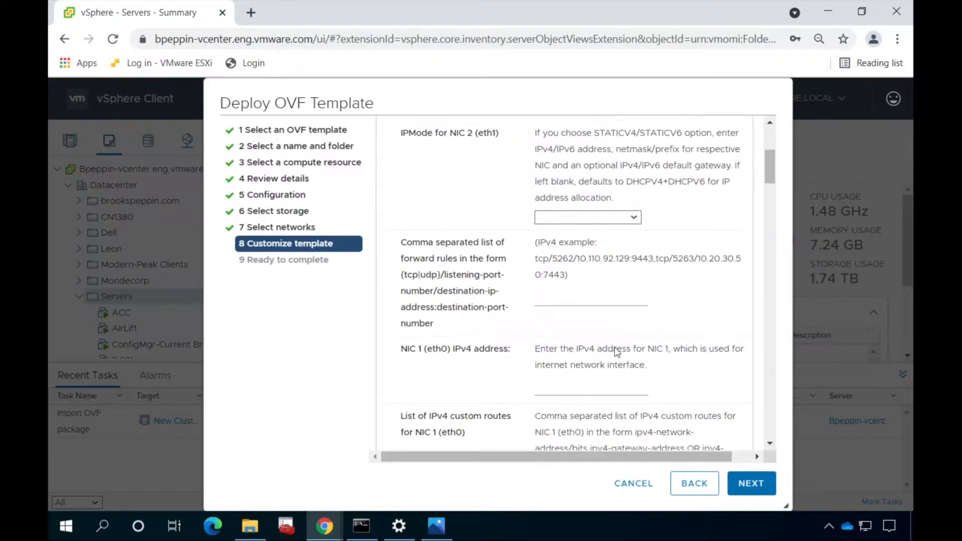
{"action": "scroll", "coordinate": [614, 346], "scroll_direction": "up", "scroll_amount": 5}
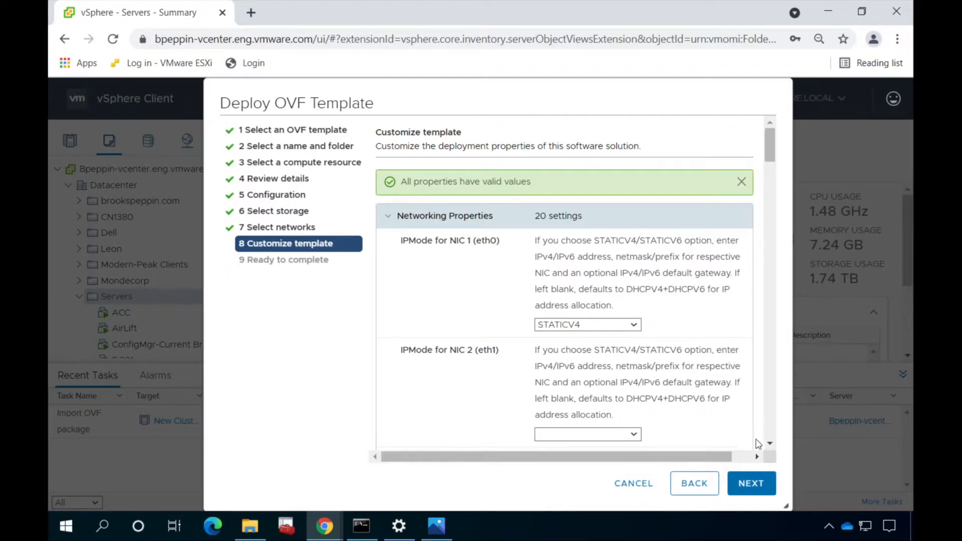
{"action": "left_click", "coordinate": [770, 445]}
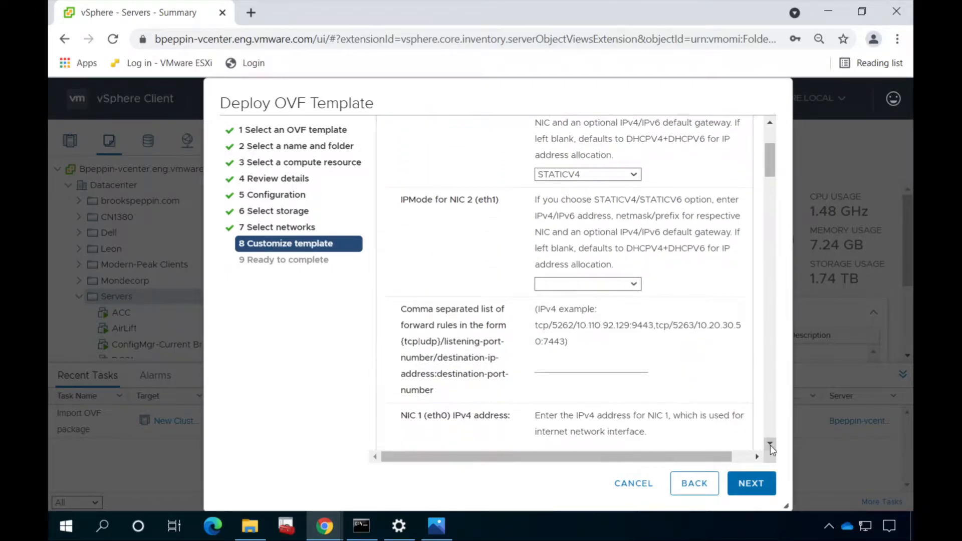
{"action": "left_click", "coordinate": [633, 284]}
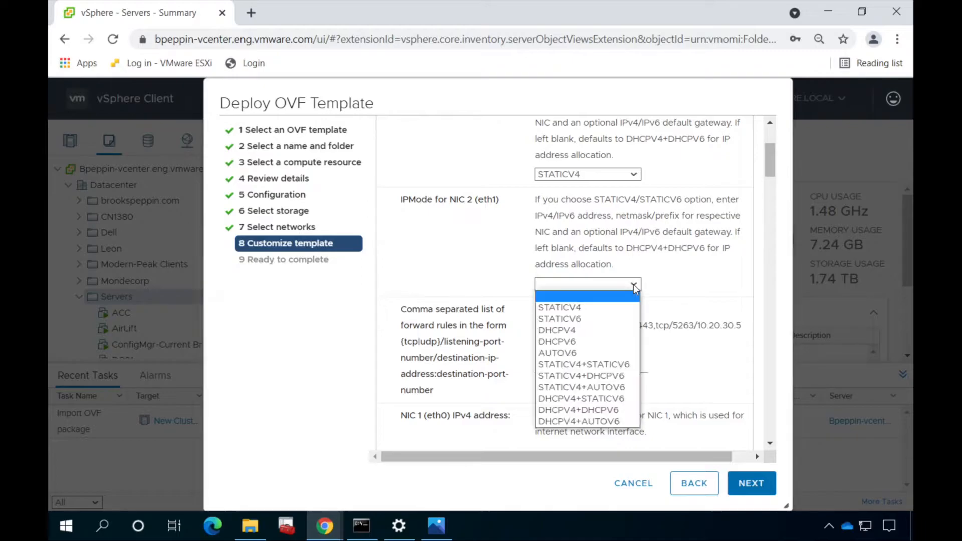
{"action": "left_click", "coordinate": [601, 306]}
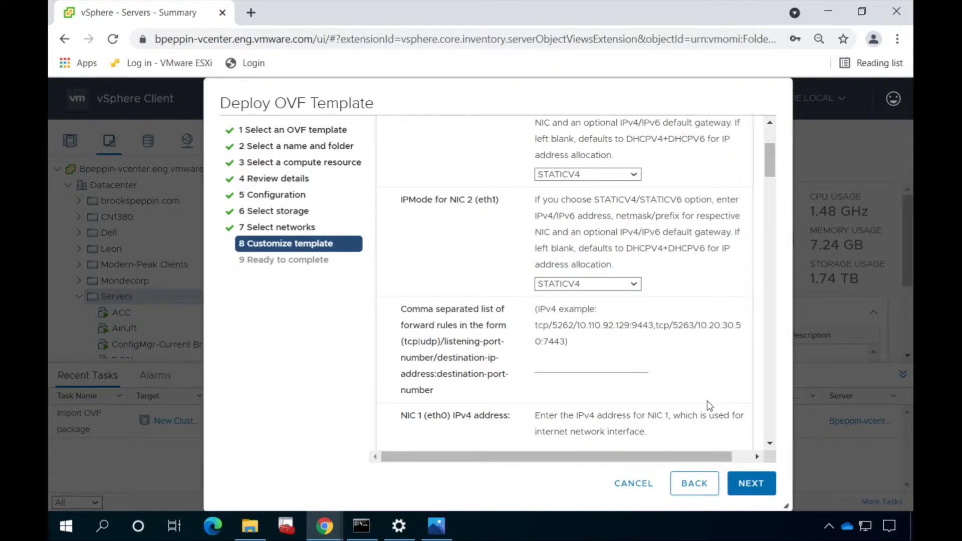
{"action": "key", "text": "Down"}
{"action": "key", "text": "Down"}
{"action": "key", "text": "Down"}
{"action": "key", "text": "Down"}
{"action": "key", "text": "Down"}
{"action": "key", "text": "Up"}
{"action": "key", "text": "Up"}
{"action": "key", "text": "Up"}
{"action": "key", "text": "Up"}
{"action": "key", "text": "Up"}
{"action": "left_click", "coordinate": [444, 529]}
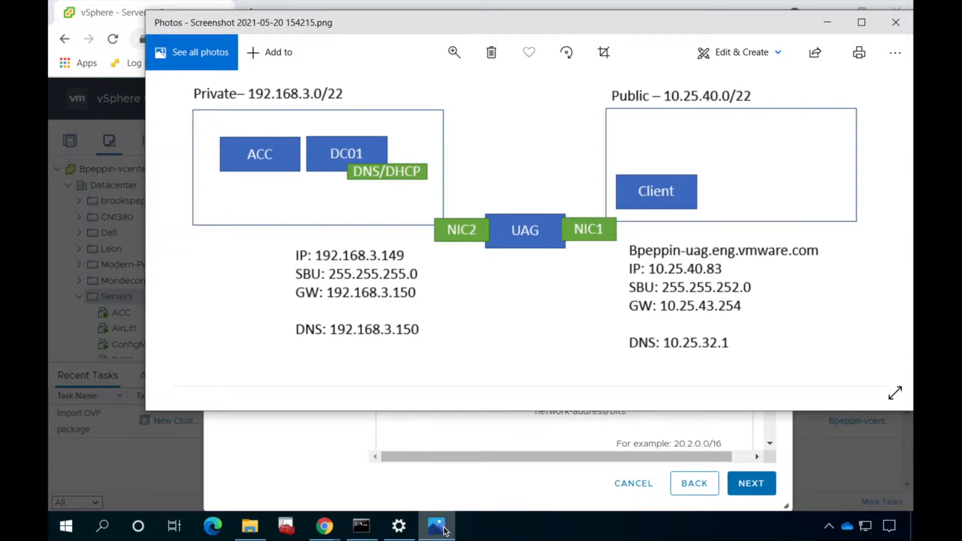
Put away the network diagram and return to the template wizard
{"action": "left_click", "coordinate": [443, 531]}
Enter NIC 1 address 10.25.40.83, DNS 10.25.32.1 and netmask 255.255.252.0
{"action": "left_click", "coordinate": [556, 333]}
{"action": "type", "text": "10.25"}
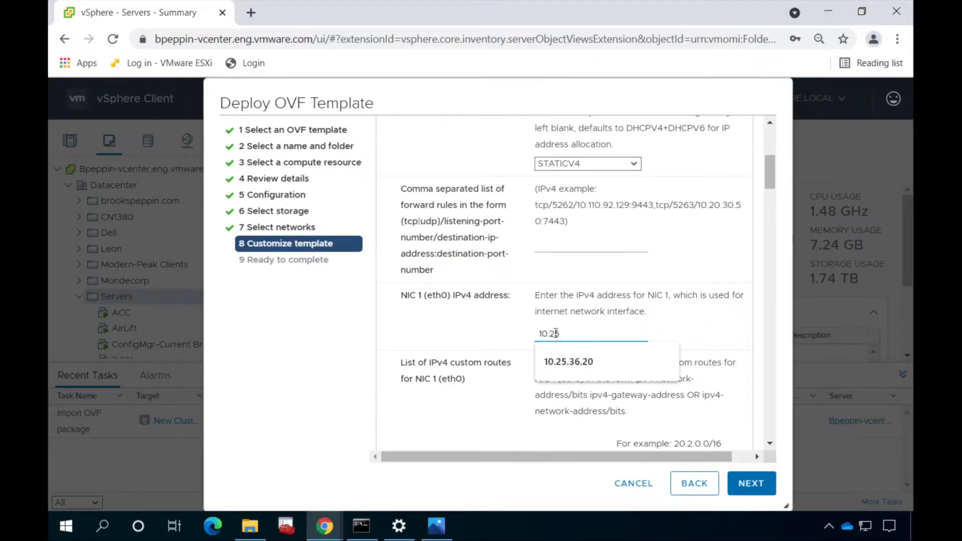
{"action": "type", "text": ".40.83"}
{"action": "scroll", "coordinate": [771, 445], "scroll_direction": "down", "scroll_amount": 3}
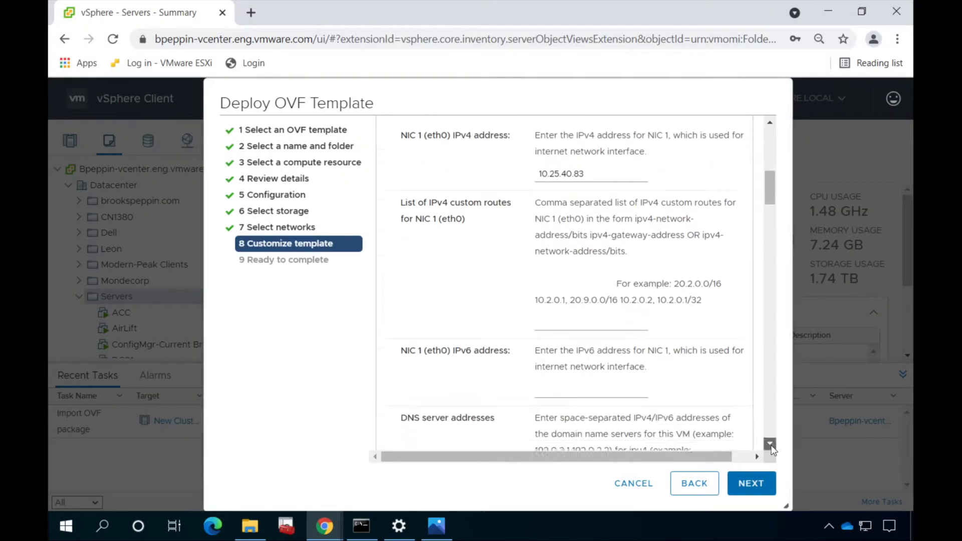
{"action": "scroll", "coordinate": [771, 445], "scroll_direction": "down", "scroll_amount": 3}
{"action": "left_click", "coordinate": [631, 346]}
{"action": "type", "text": "10.25"}
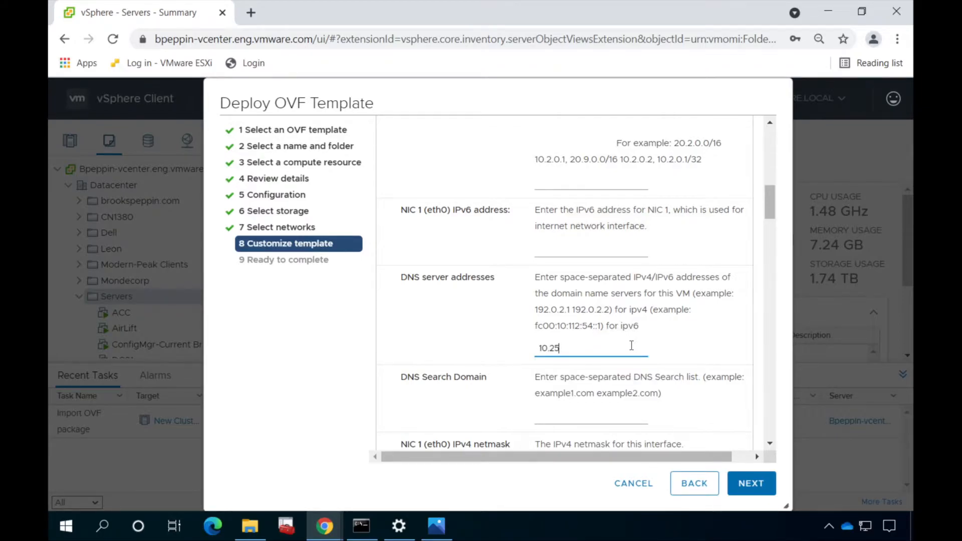
{"action": "type", "text": ".32.1"}
{"action": "left_click", "coordinate": [769, 445]}
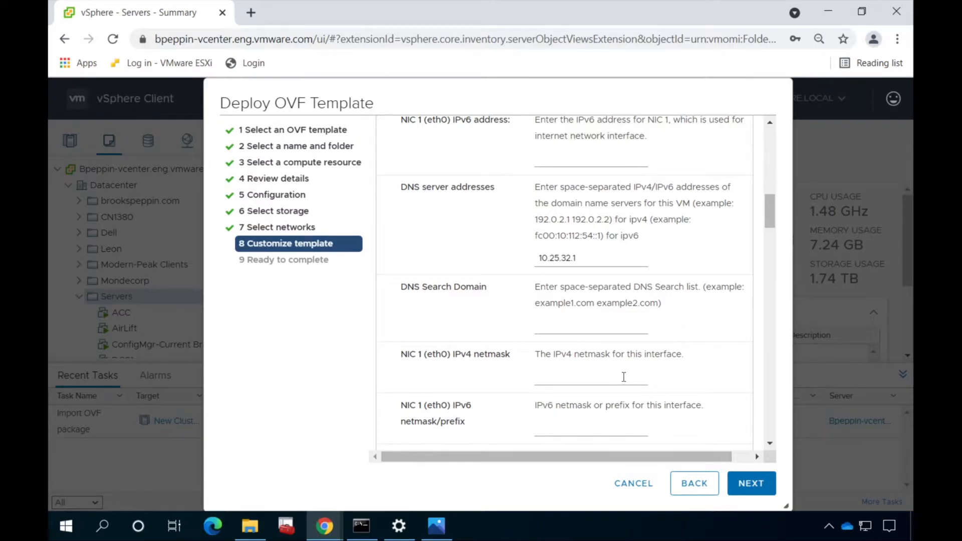
{"action": "left_click", "coordinate": [623, 377]}
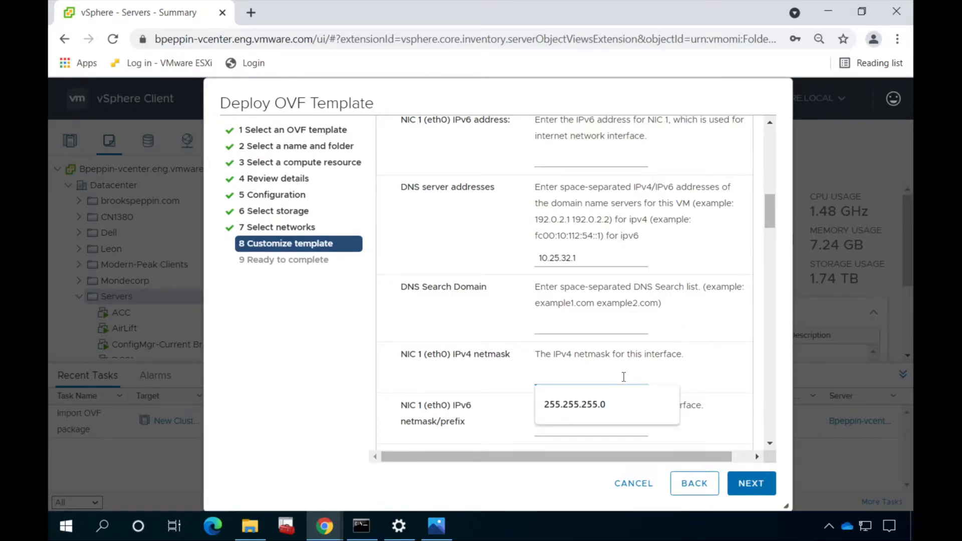
{"action": "type", "text": "255.255.252.0"}
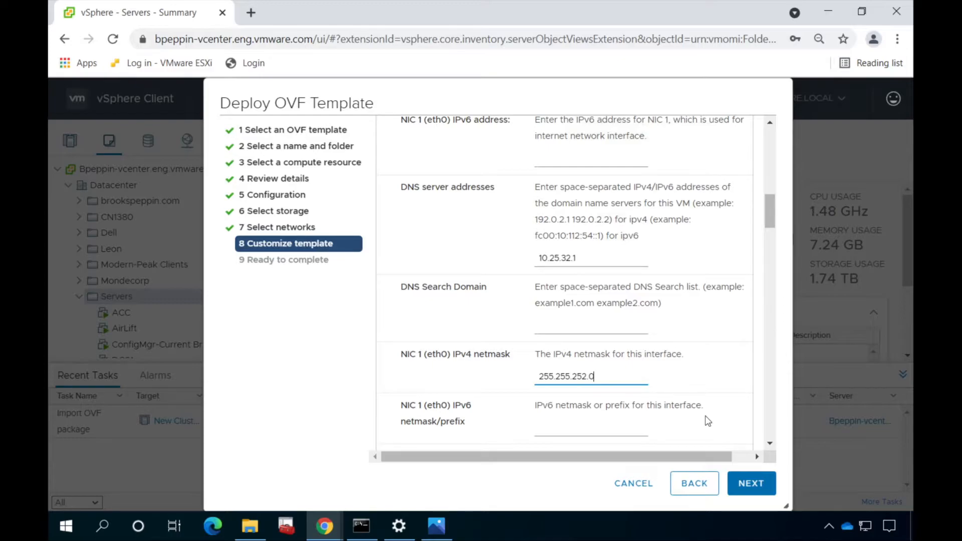
Set the IPv4 default gateway to 10.25.43.254
{"action": "left_click", "coordinate": [770, 444]}
{"action": "left_click", "coordinate": [770, 444]}
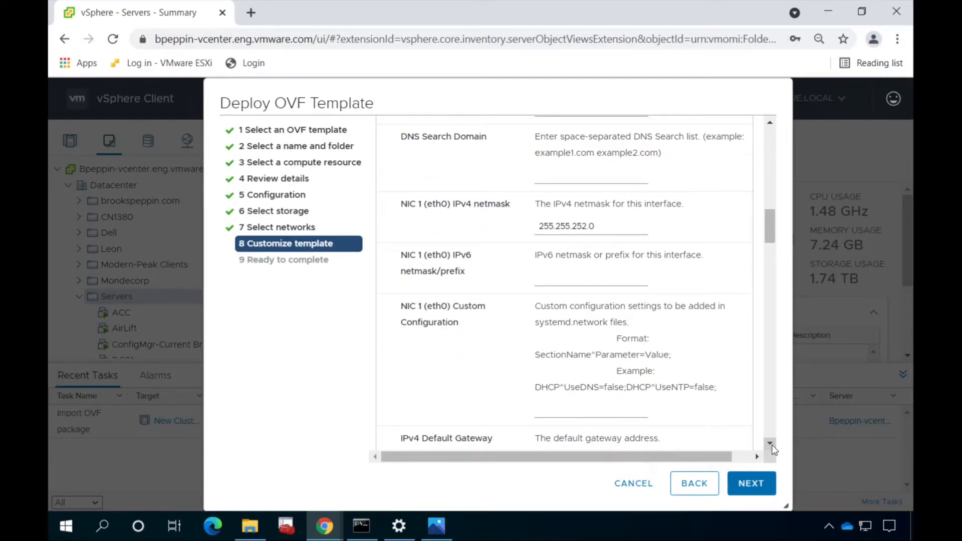
{"action": "left_click", "coordinate": [769, 444]}
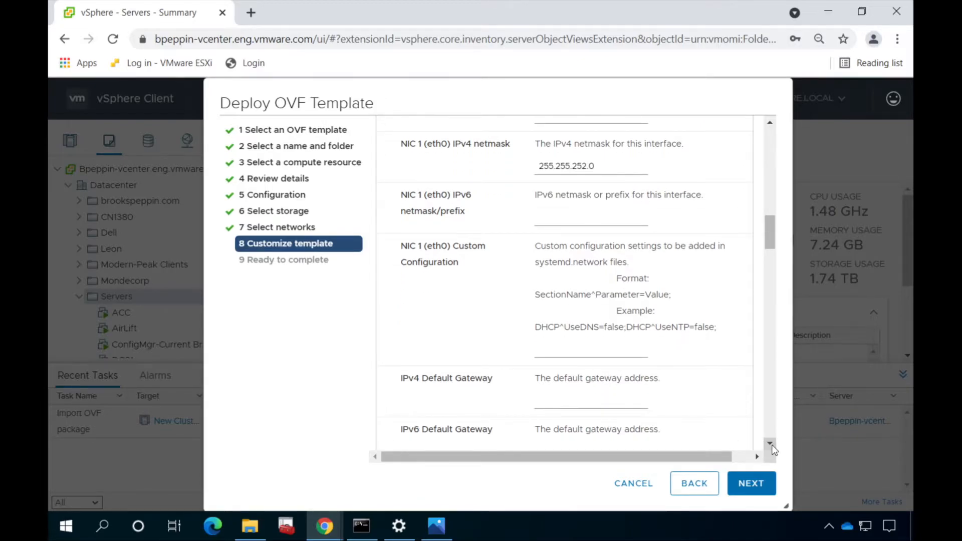
{"action": "left_click", "coordinate": [772, 445]}
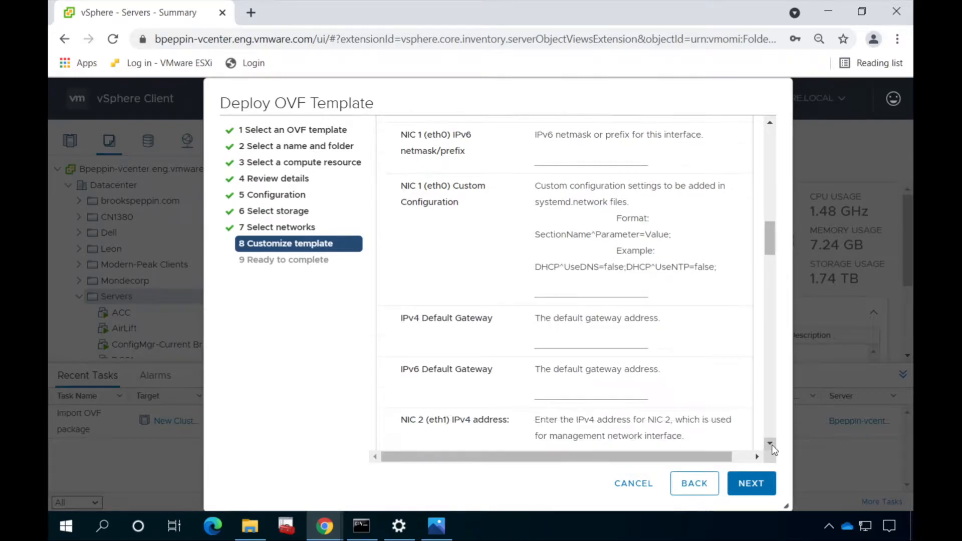
{"action": "left_click", "coordinate": [629, 345]}
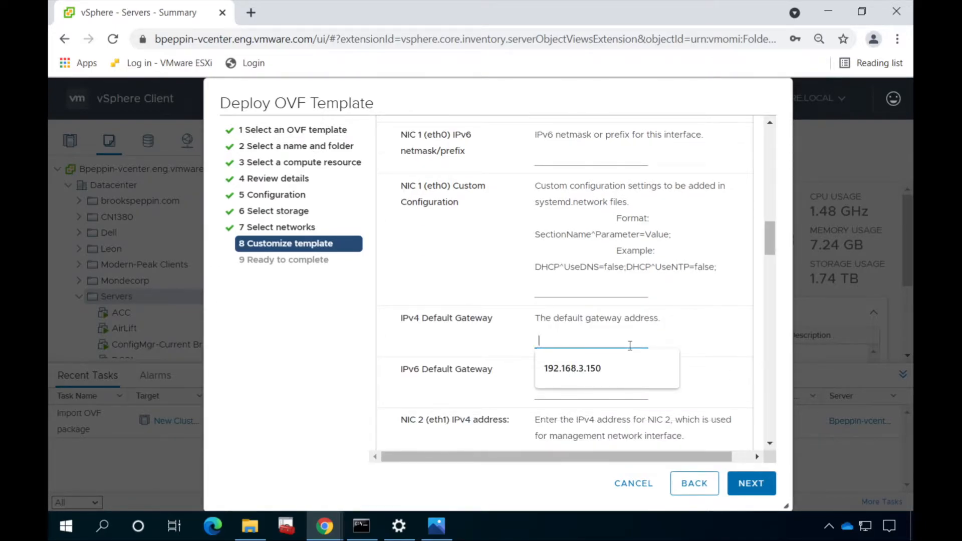
{"action": "type", "text": "10.25.43.254"}
Give NIC 2 address 192.168.3.150, netmask 255.255.255.0, and name the appliance bpeppin-uag
{"action": "left_click", "coordinate": [769, 443]}
{"action": "left_click", "coordinate": [606, 276]}
{"action": "type", "text": "192.168.3.150"}
{"action": "key", "text": "Tab"}
{"action": "key", "text": "Tab"}
{"action": "key", "text": "Tab"}
{"action": "type", "text": "255.255.255.0"}
{"action": "key", "text": "Tab"}
{"action": "key", "text": "Tab"}
{"action": "key", "text": "Tab"}
{"action": "type", "text": "bpeppin-uag"}
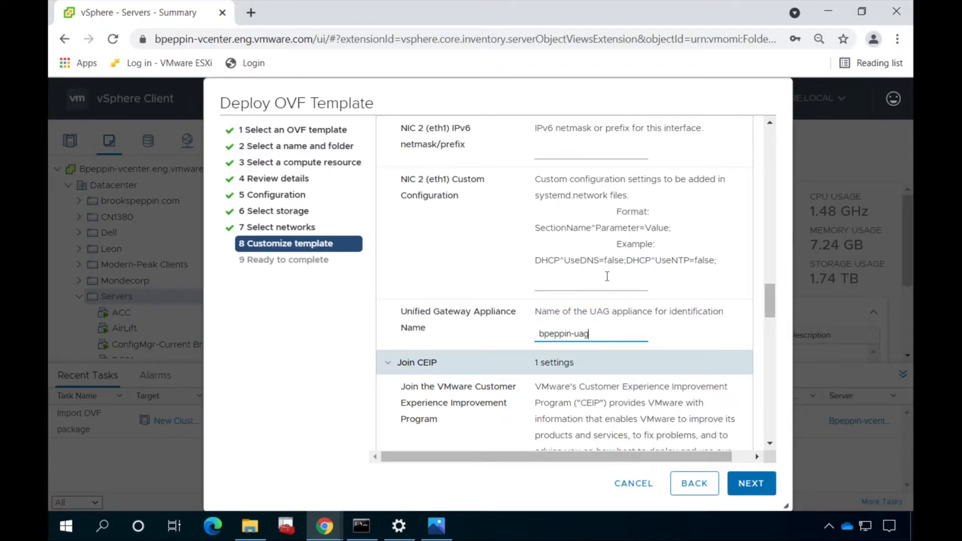
Enter and confirm the root password and set its expiration to 0
{"action": "scroll", "coordinate": [770, 444], "scroll_direction": "down", "scroll_amount": 8}
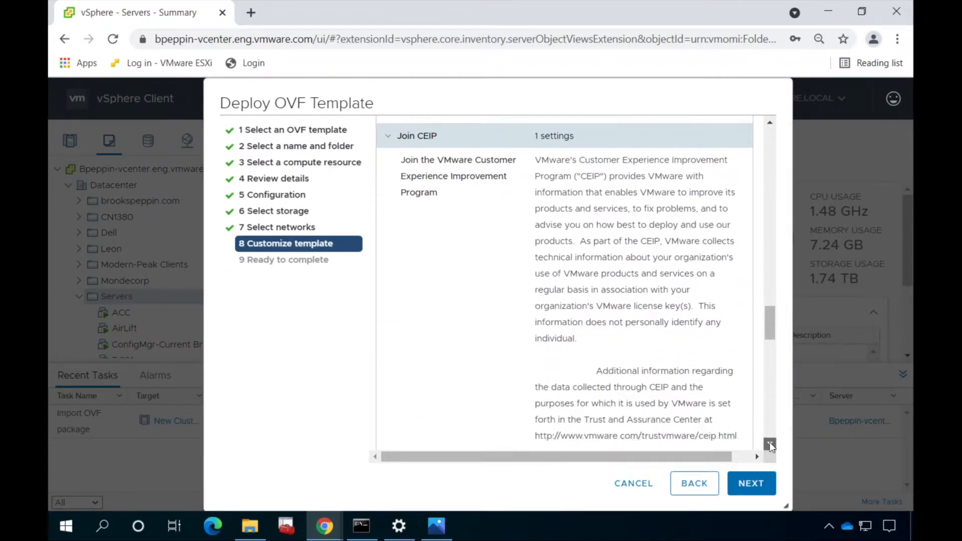
{"action": "scroll", "coordinate": [770, 445], "scroll_direction": "down", "scroll_amount": 5}
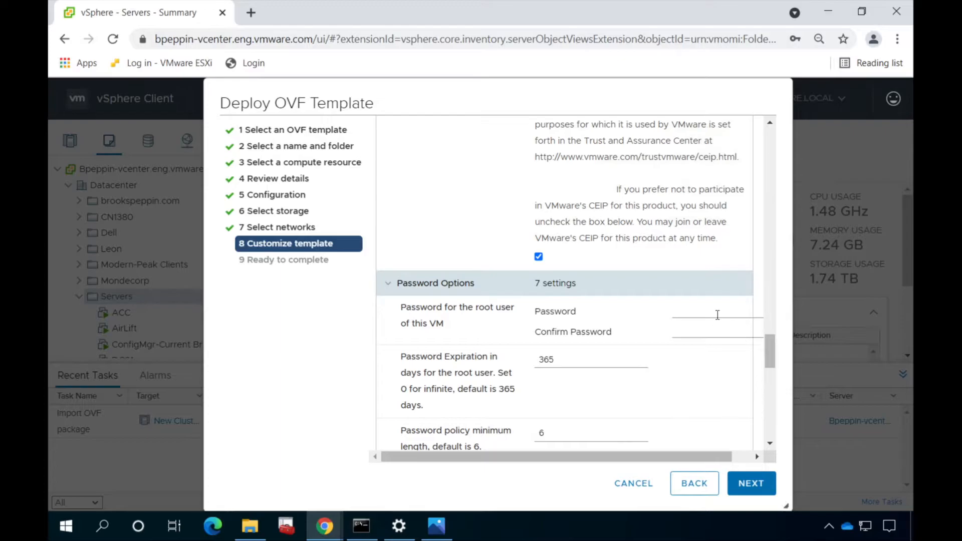
{"action": "left_click", "coordinate": [717, 315]}
{"action": "type", "text": "••••"}
{"action": "key", "text": "BackSpace"}
{"action": "key", "text": "BackSpace"}
{"action": "key", "text": "BackSpace"}
{"action": "key", "text": "BackSpace"}
{"action": "type", "text": "••••••••"}
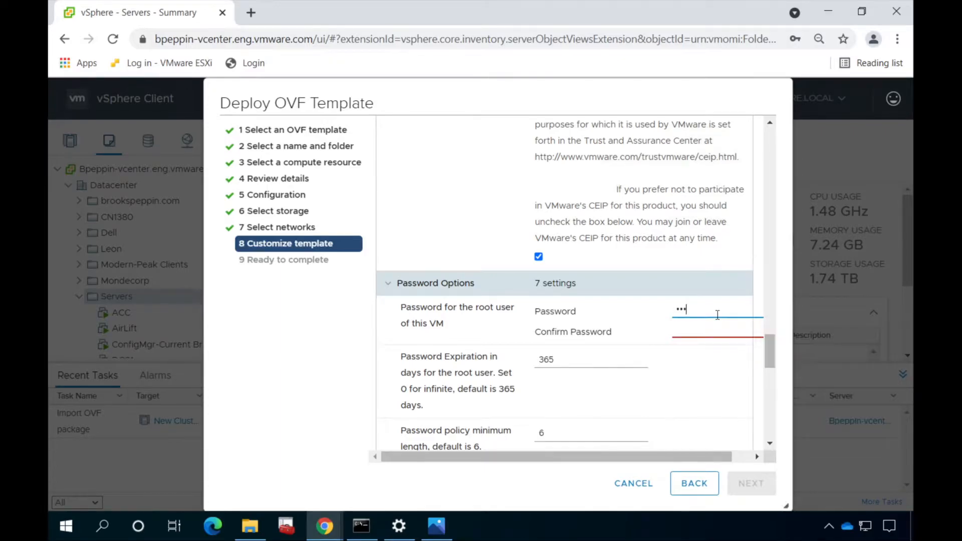
{"action": "key", "text": "Tab"}
{"action": "type", "text": "•••••••••••"}
{"action": "key", "text": "Tab"}
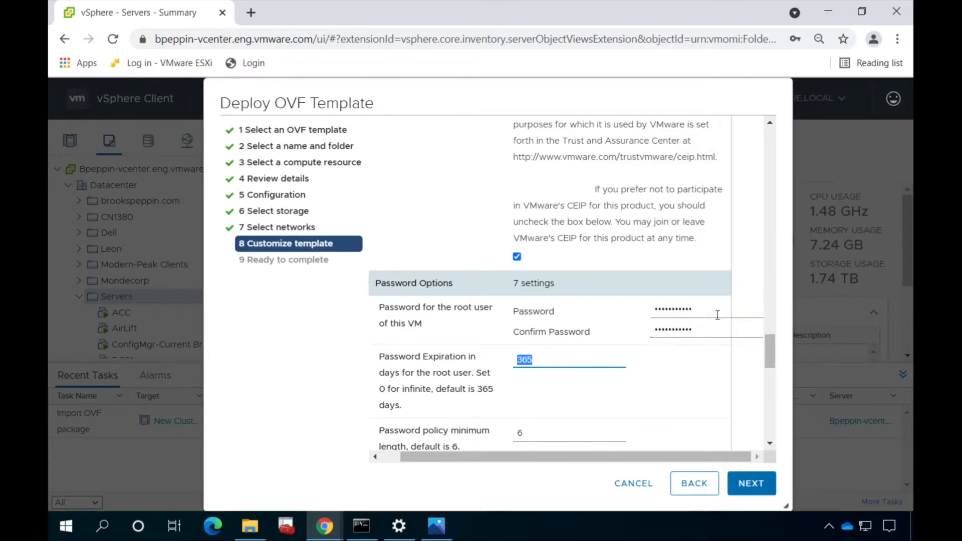
{"action": "type", "text": "0"}
{"action": "key", "text": "Tab"}
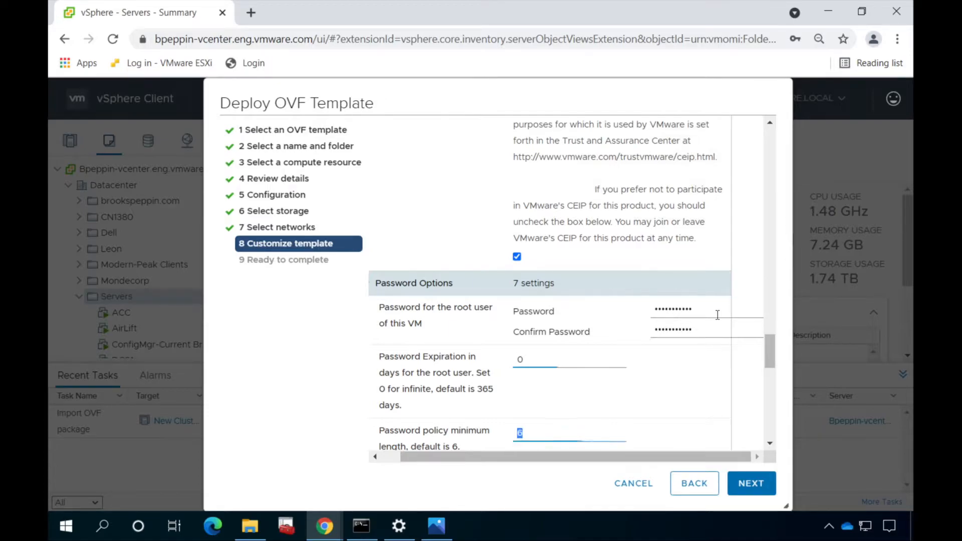
{"action": "key", "text": "Tab"}
{"action": "key", "text": "Tab"}
{"action": "key", "text": "Tab"}
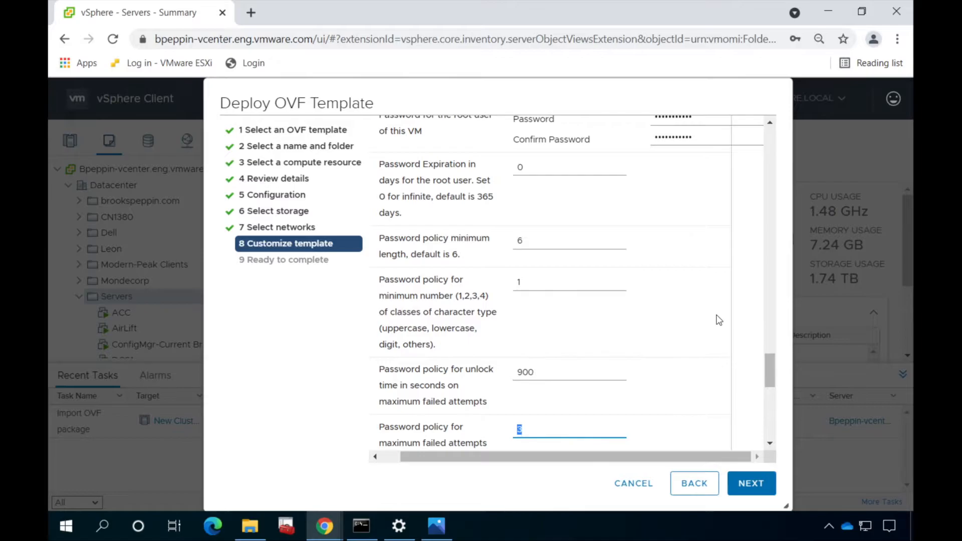
{"action": "key", "text": "Tab"}
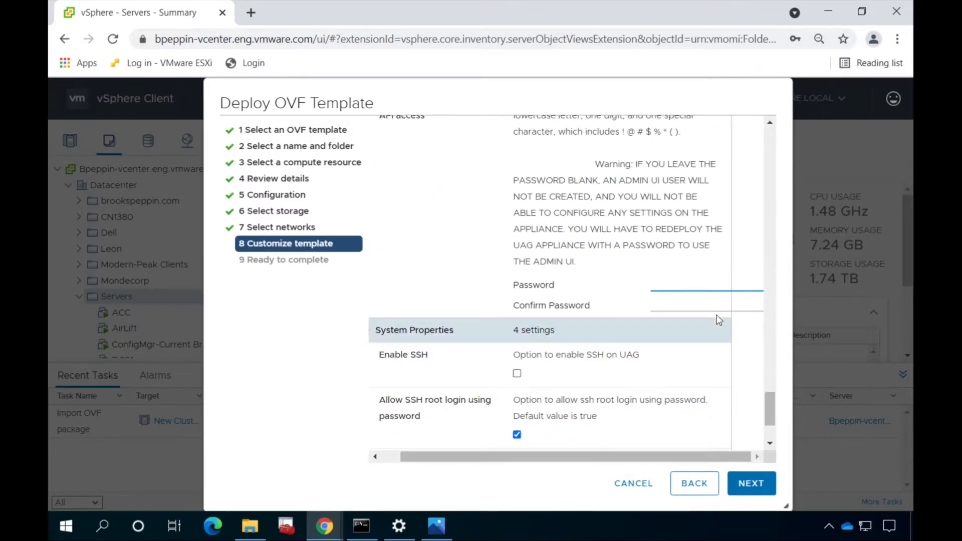
Enter and confirm the admin user's password
{"action": "left_click", "coordinate": [769, 123]}
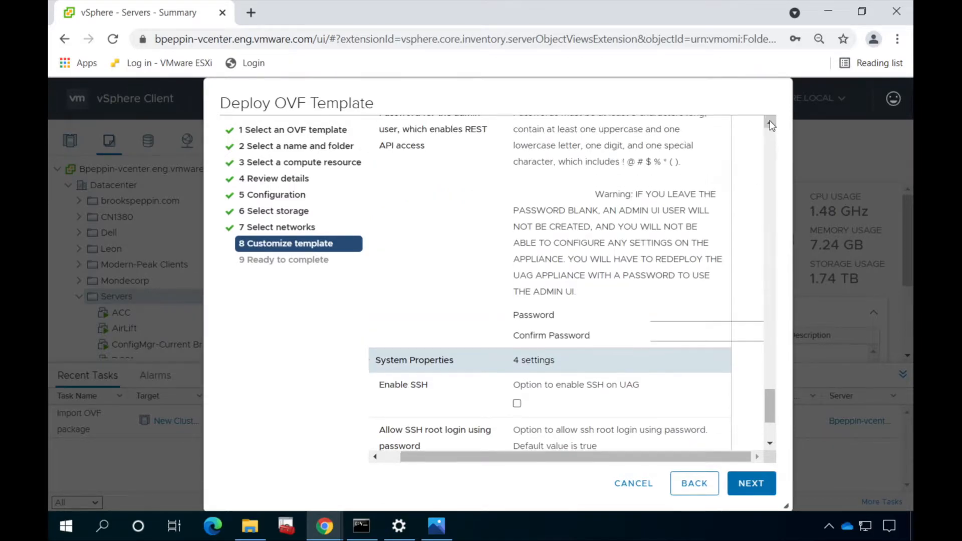
{"action": "left_click", "coordinate": [770, 122]}
{"action": "left_click", "coordinate": [770, 123]}
{"action": "left_click", "coordinate": [770, 123]}
{"action": "left_click", "coordinate": [770, 123]}
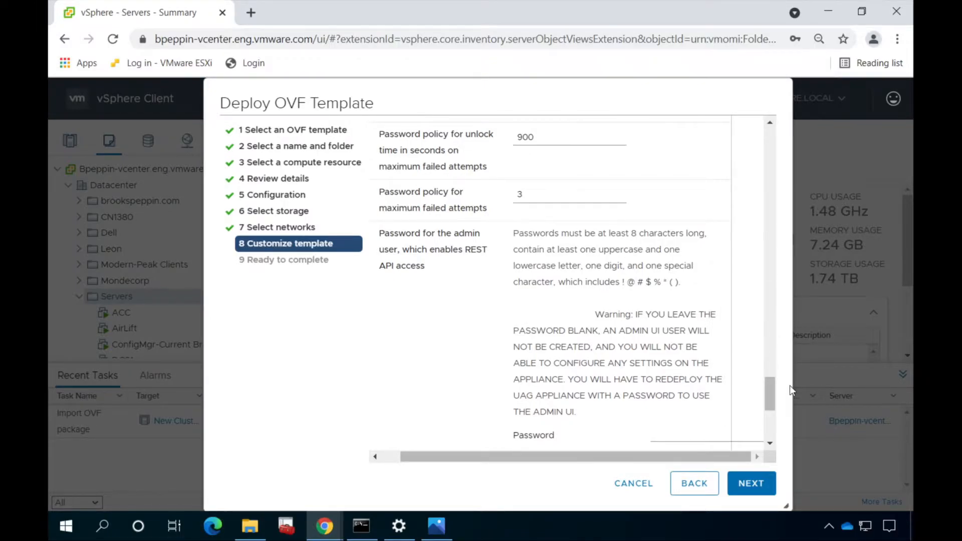
{"action": "left_click", "coordinate": [770, 443]}
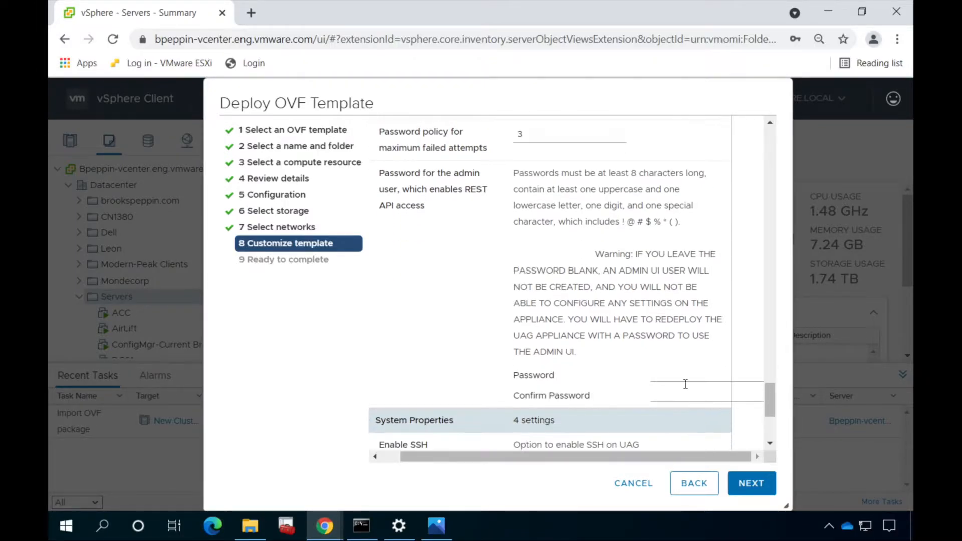
{"action": "left_click", "coordinate": [674, 379]}
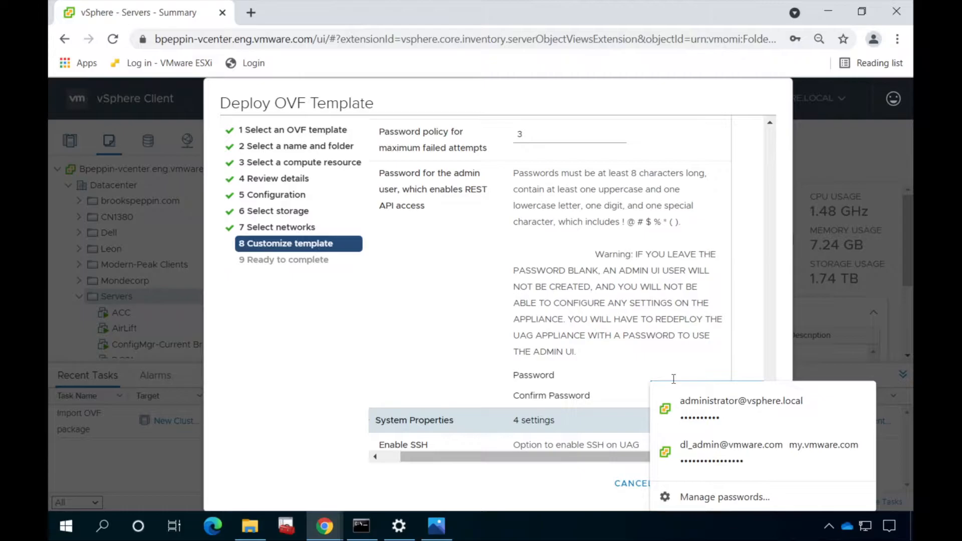
{"action": "type", "text": "•"}
{"action": "key", "text": "BackSpace"}
{"action": "type", "text": "••••••••"}
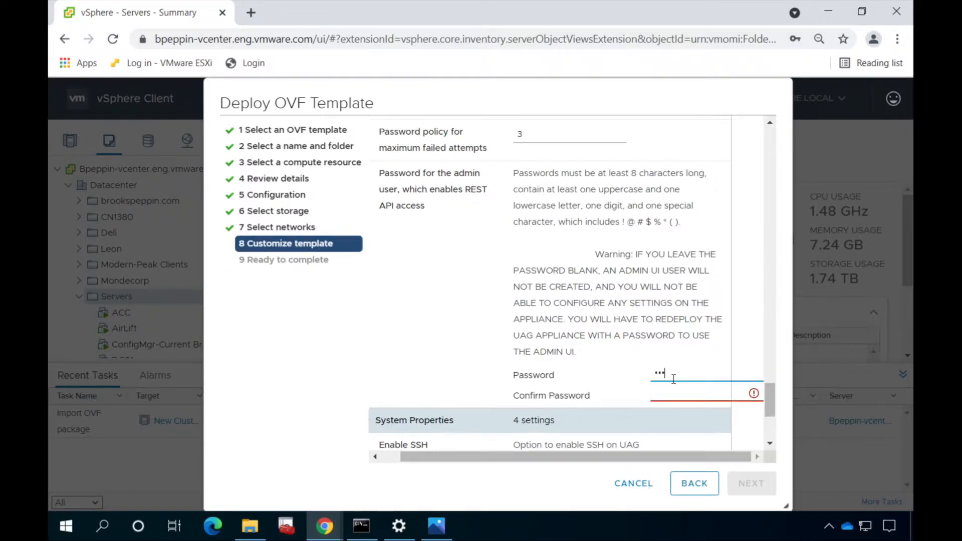
{"action": "type", "text": "•••"}
{"action": "key", "text": "Tab"}
{"action": "type", "text": "•••••••"}
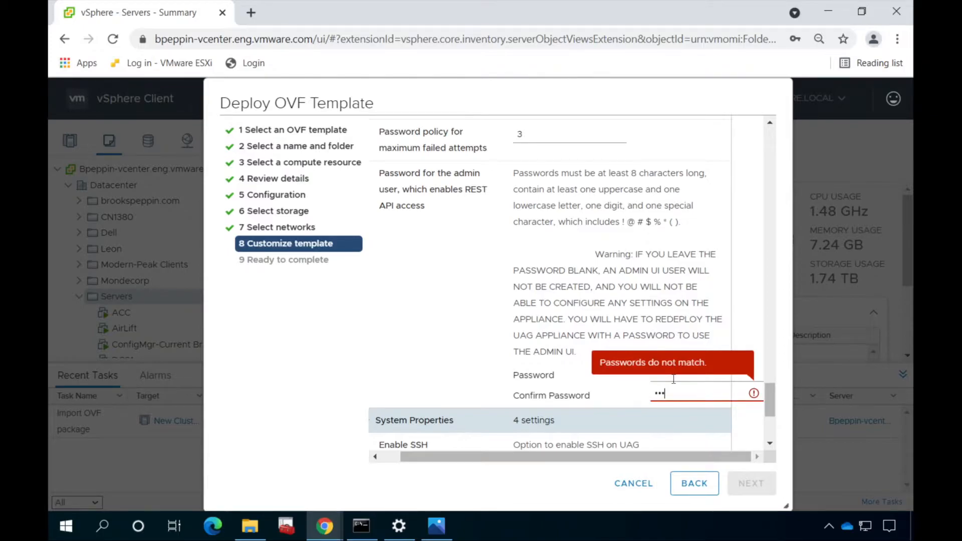
{"action": "type", "text": "••••"}
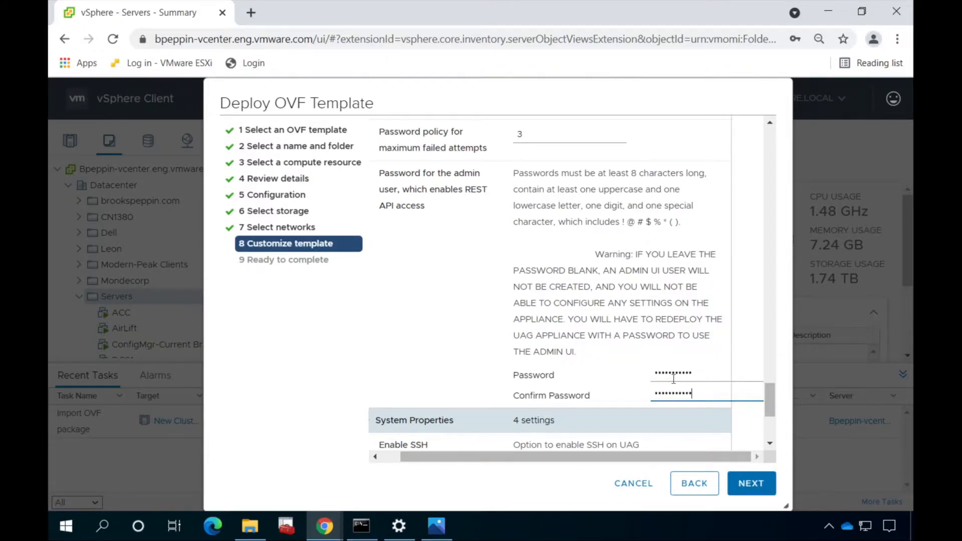
{"action": "left_click", "coordinate": [685, 407]}
Enable SSH on the appliance and finish deploying the template
{"action": "scroll", "coordinate": [770, 447], "scroll_direction": "down", "scroll_amount": 3}
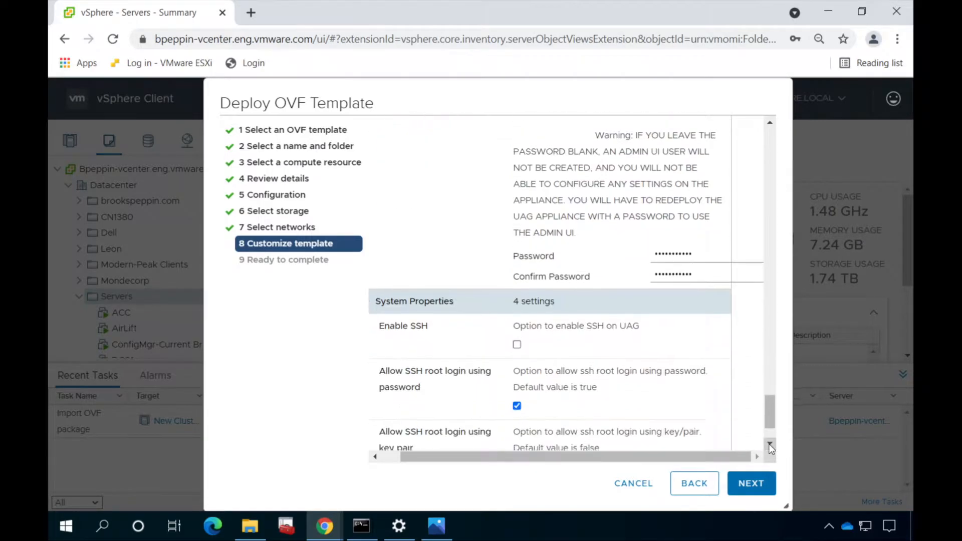
{"action": "left_click", "coordinate": [517, 314]}
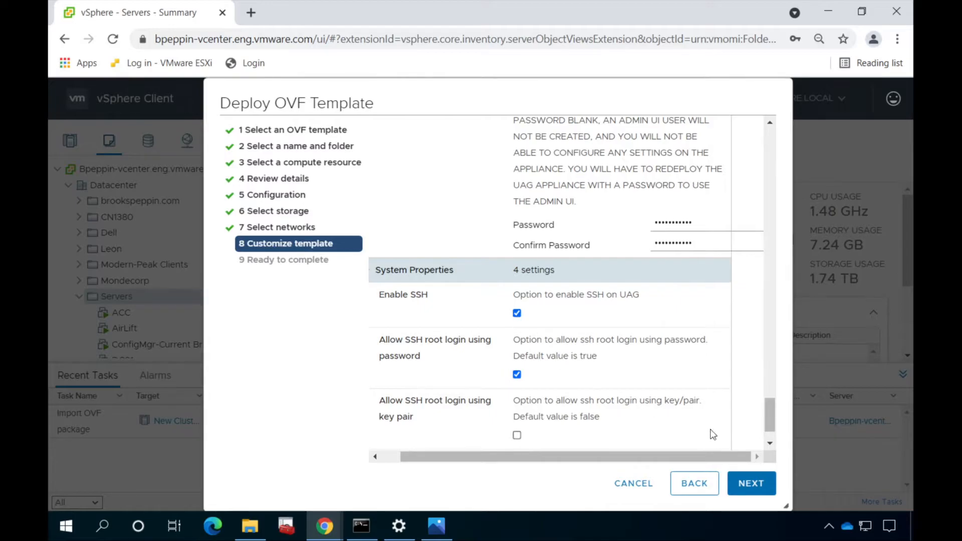
{"action": "scroll", "coordinate": [768, 444], "scroll_direction": "down", "scroll_amount": 2}
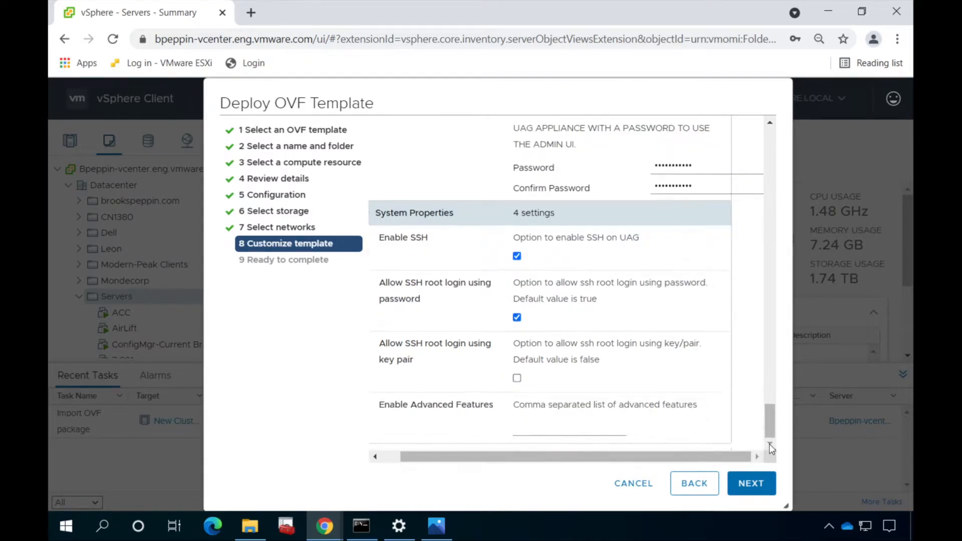
{"action": "left_click", "coordinate": [752, 483]}
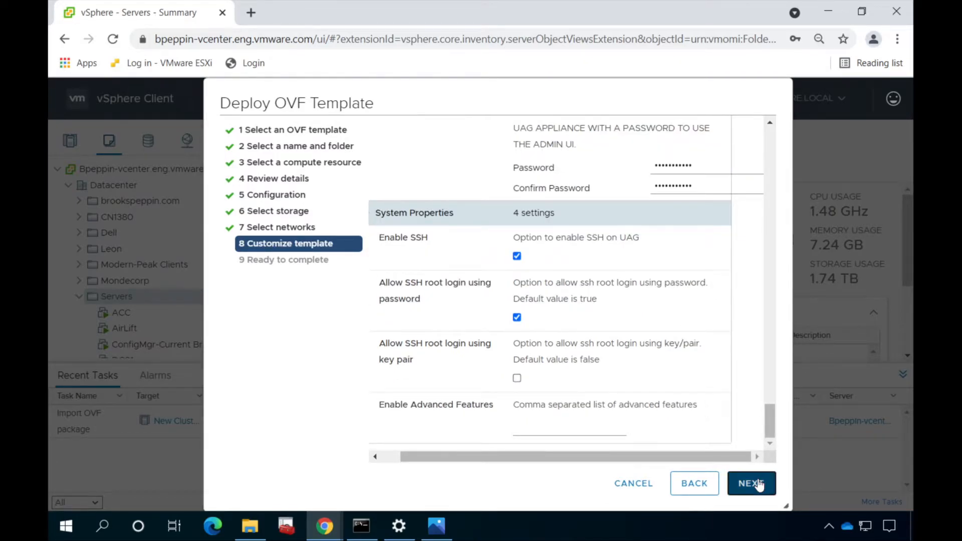
{"action": "left_click", "coordinate": [811, 283]}
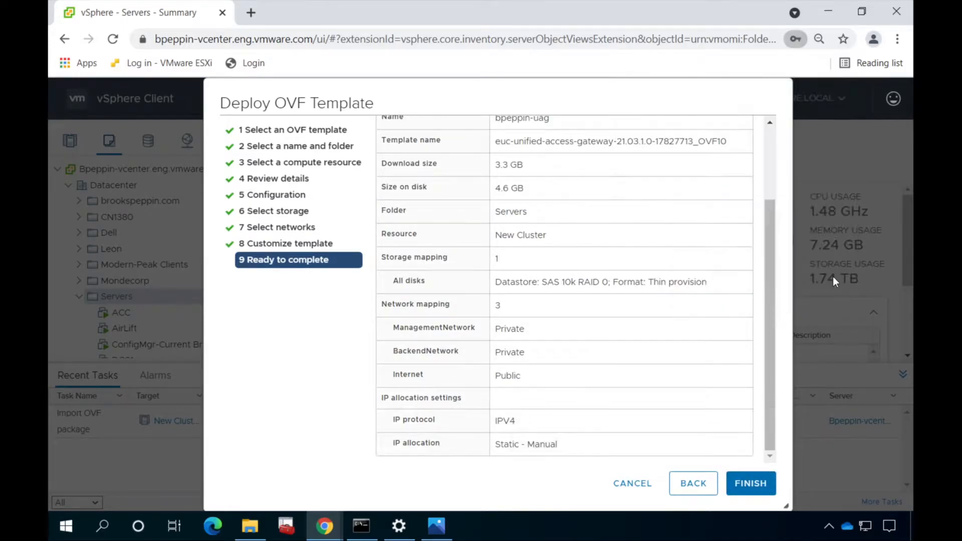
{"action": "left_click", "coordinate": [758, 484]}
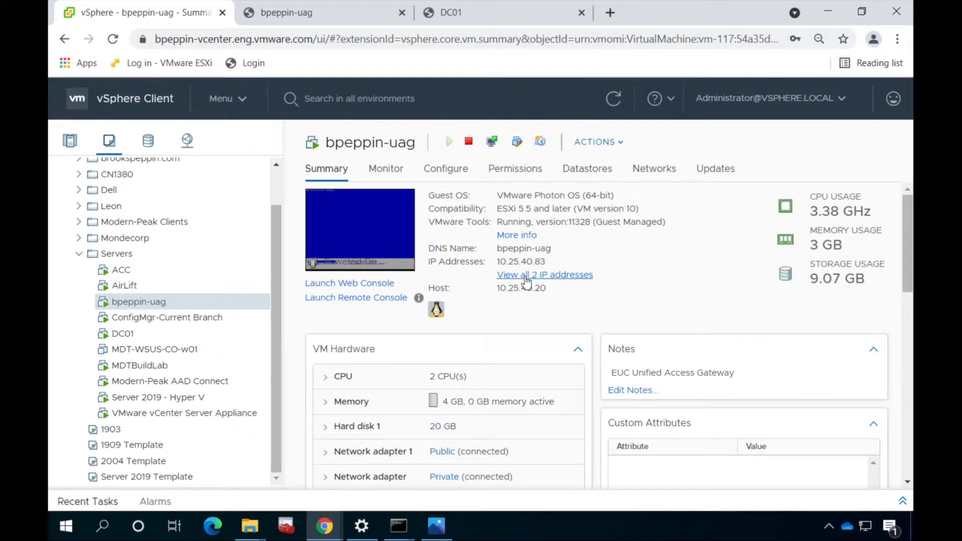
Show both bpeppin-uag IP addresses, 10.25.40.83 and 192.168.3.149
{"action": "left_click", "coordinate": [525, 276]}
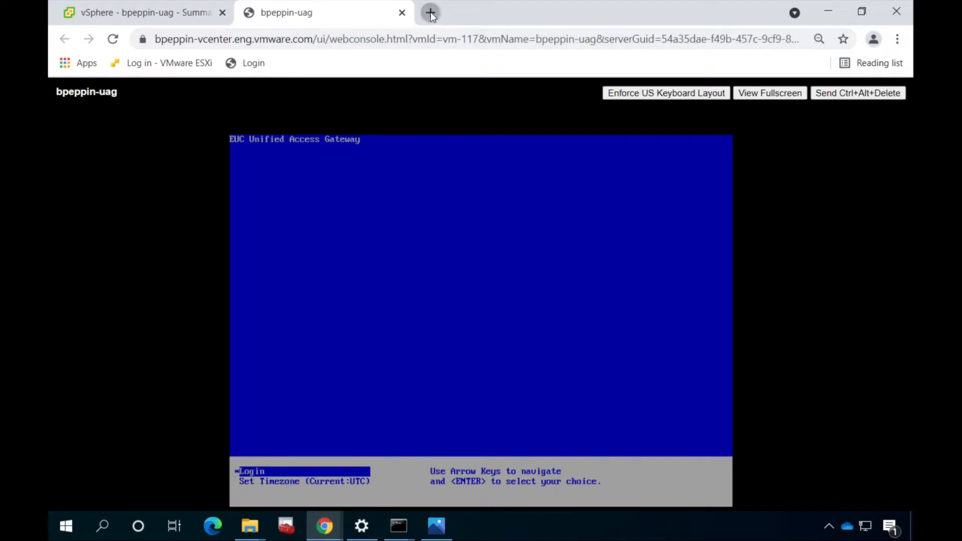
{"action": "left_click", "coordinate": [429, 13]}
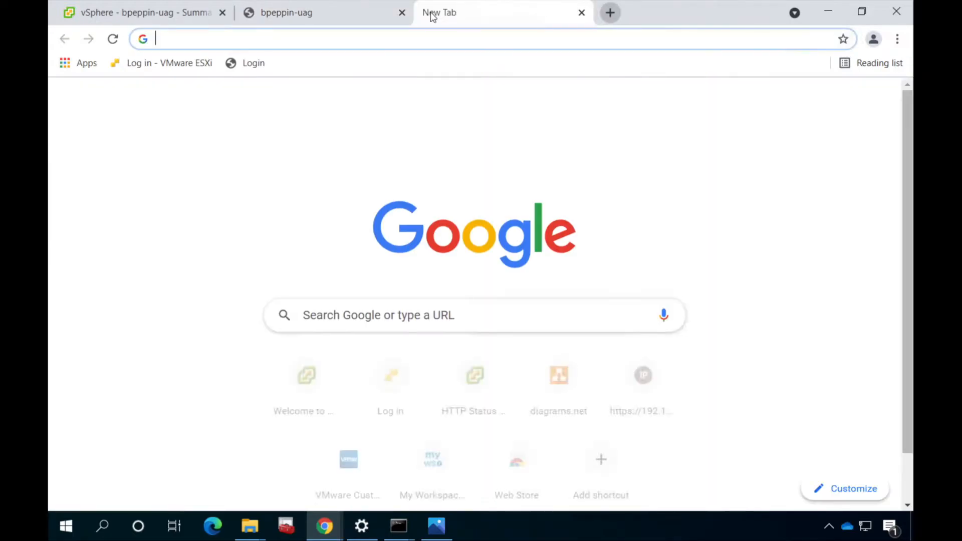
{"action": "type", "text": "https:/"}
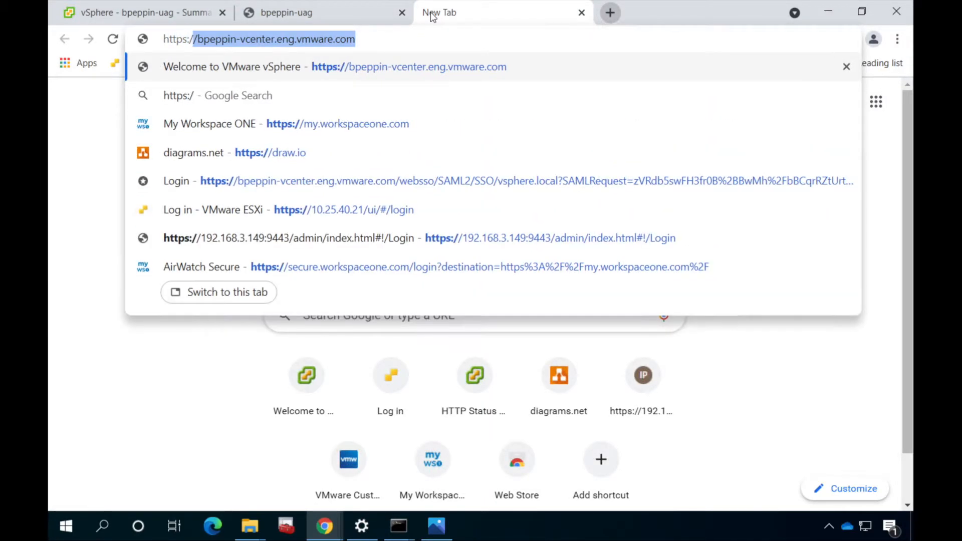
{"action": "type", "text": "/192."}
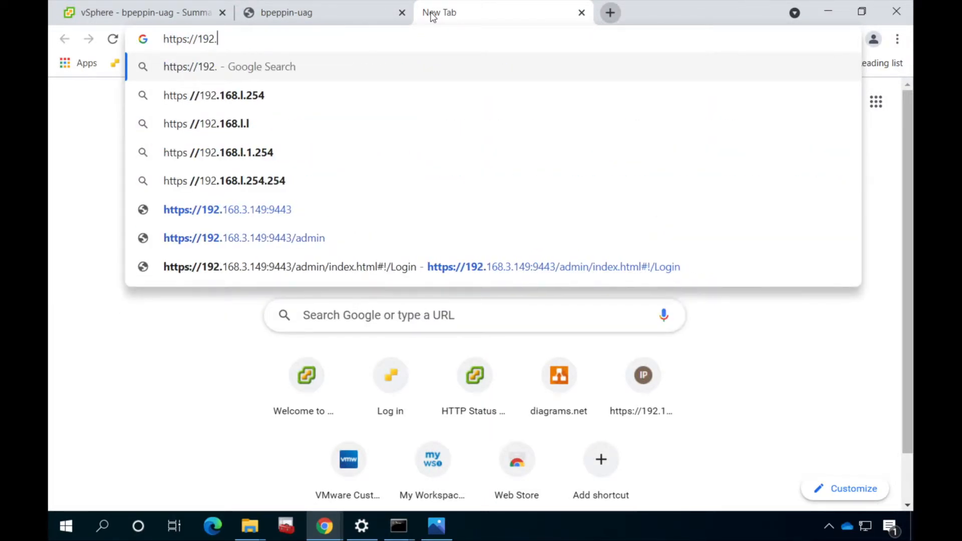
{"action": "type", "text": "168.3.149"}
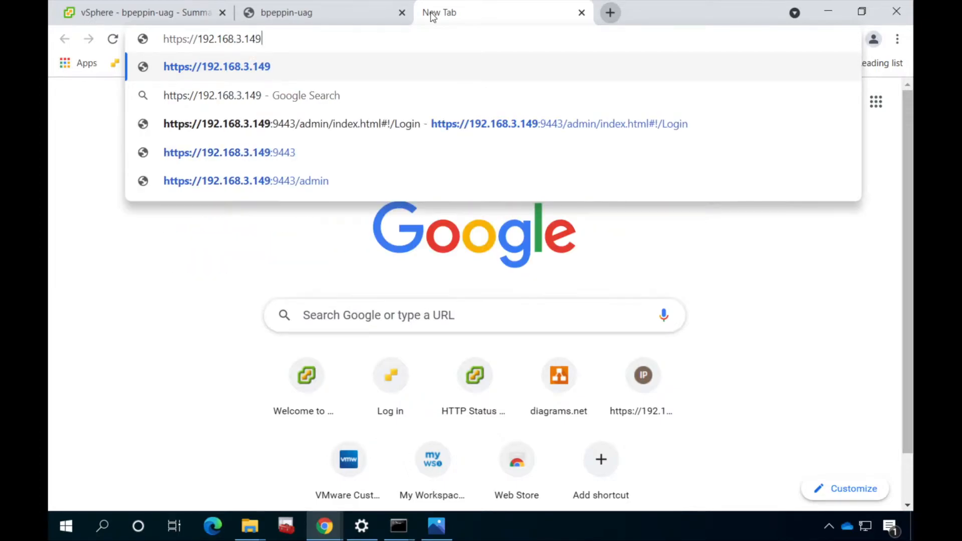
{"action": "type", "text": ":944"}
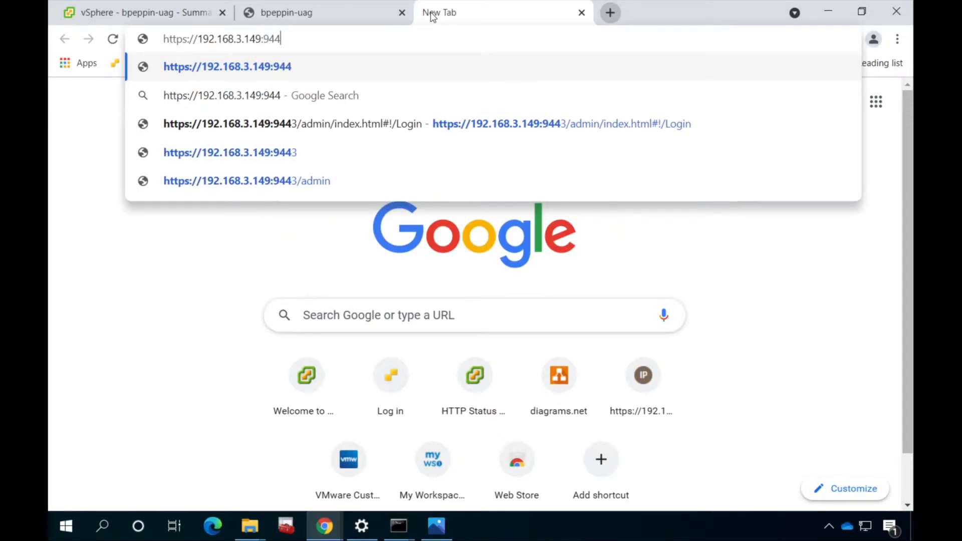
{"action": "type", "text": "3/admin"}
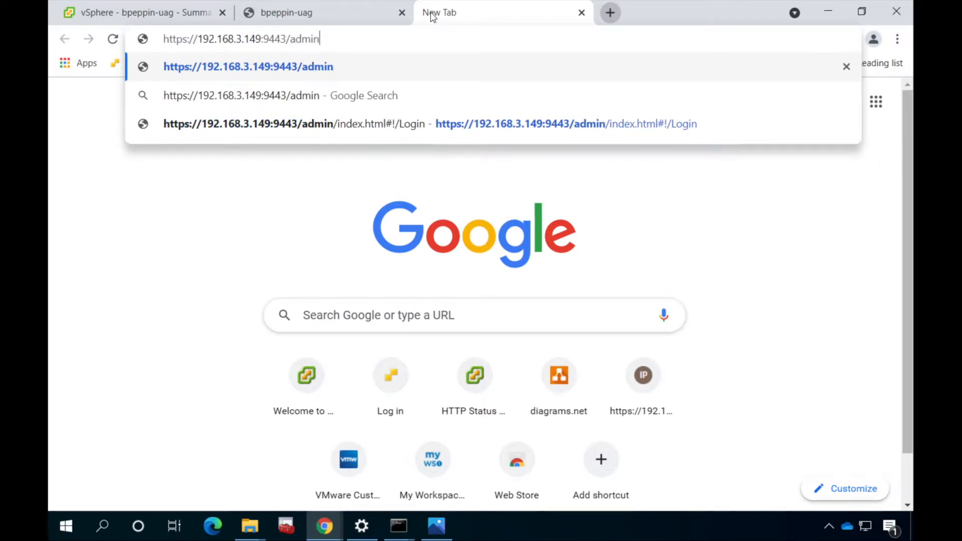
{"action": "key", "text": "Return"}
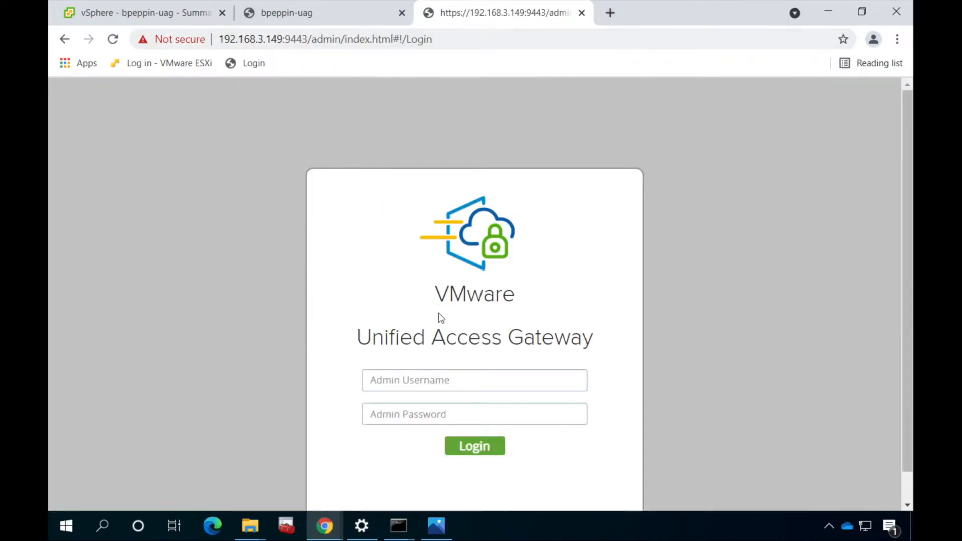
{"action": "left_click", "coordinate": [422, 381]}
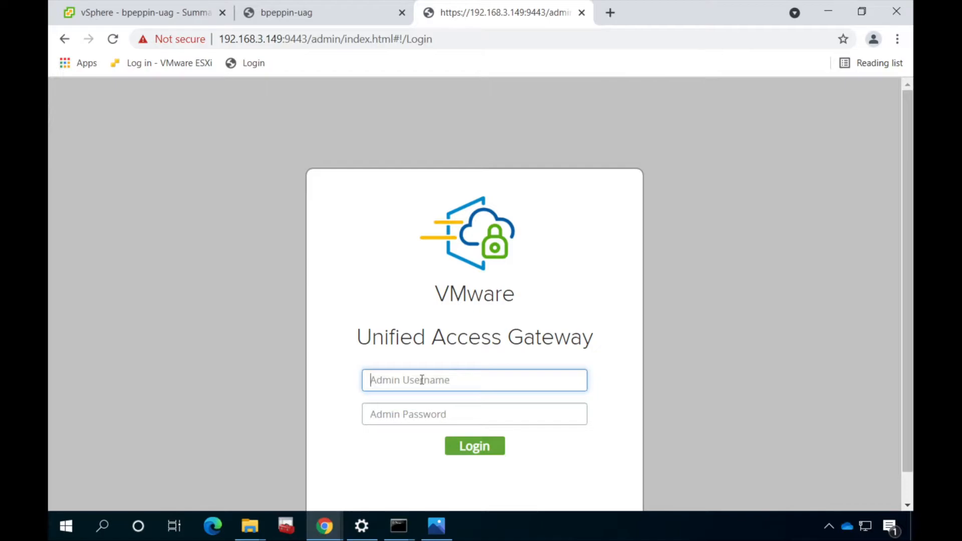
{"action": "type", "text": "admin"}
{"action": "key", "text": "Tab"}
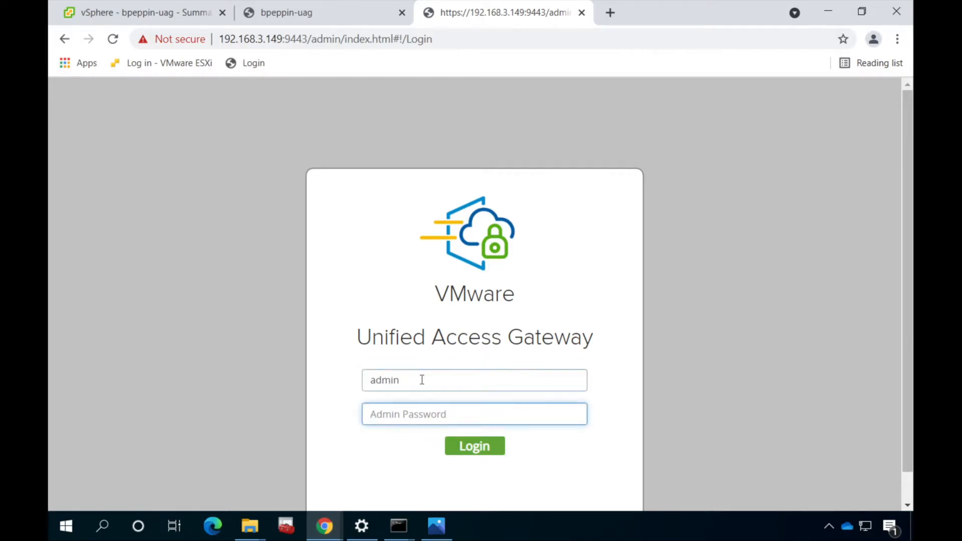
{"action": "type", "text": "•••••••••••"}
{"action": "key", "text": "Return"}
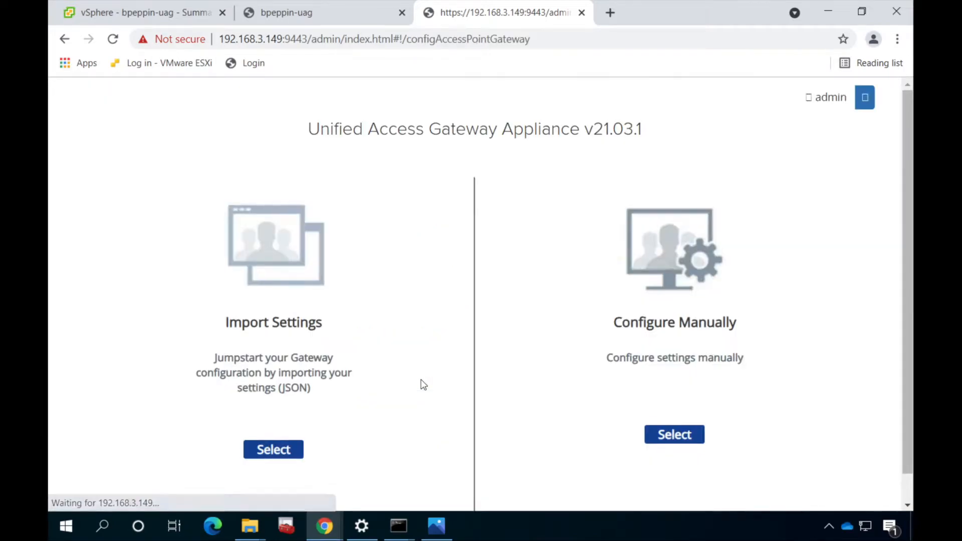
Choose manual configuration and open the System Configuration settings
{"action": "left_click", "coordinate": [667, 436]}
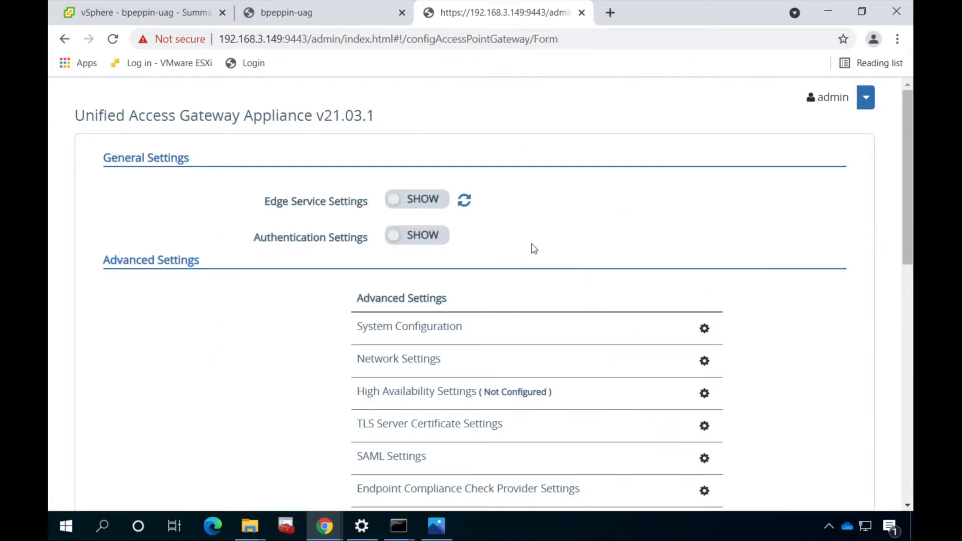
{"action": "left_click", "coordinate": [704, 329]}
{"action": "scroll", "coordinate": [511, 316], "scroll_direction": "down", "scroll_amount": 3}
{"action": "scroll", "coordinate": [681, 314], "scroll_direction": "down", "scroll_amount": 8}
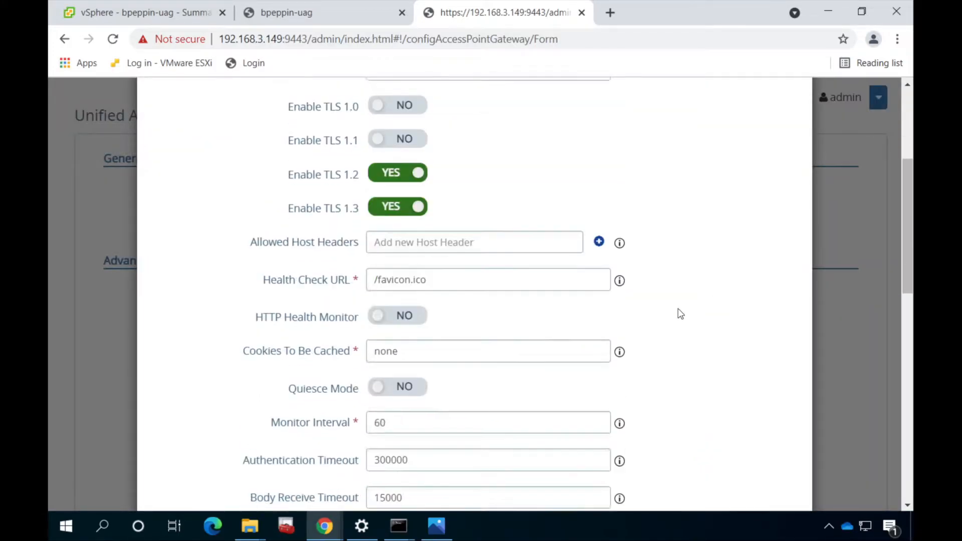
{"action": "scroll", "coordinate": [680, 314], "scroll_direction": "down", "scroll_amount": 6}
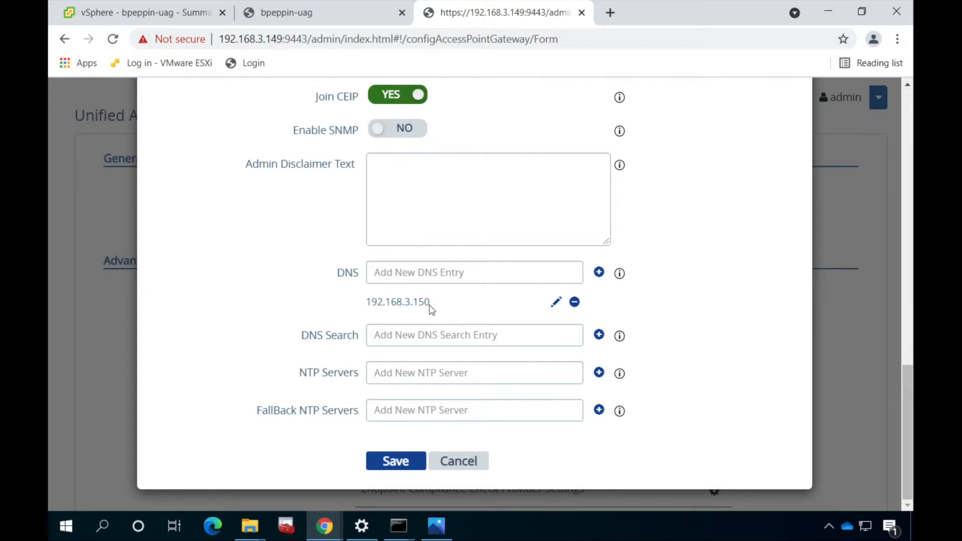
Add modern-peak.com as a DNS search domain and save the system configuration
{"action": "left_click", "coordinate": [449, 336]}
{"action": "type", "text": "mo"}
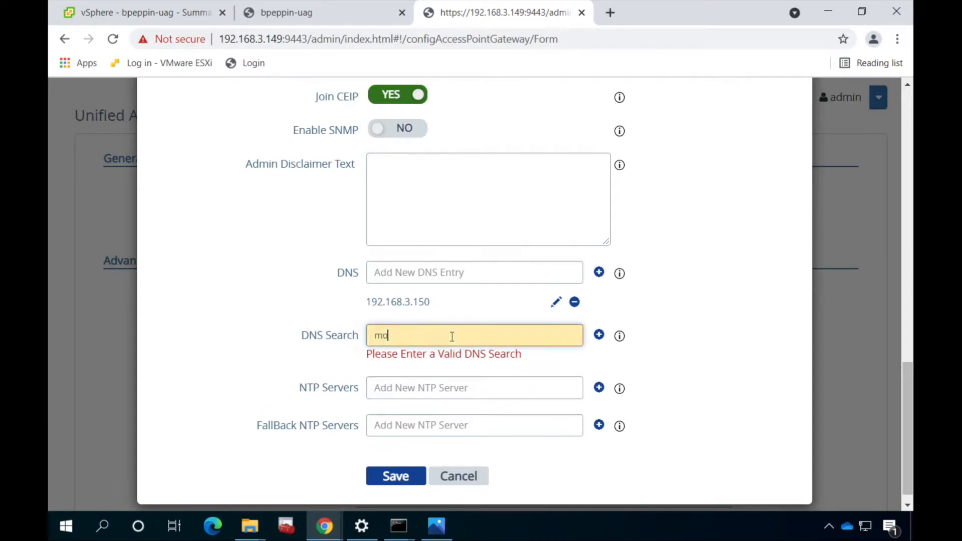
{"action": "type", "text": "dern-peak.com"}
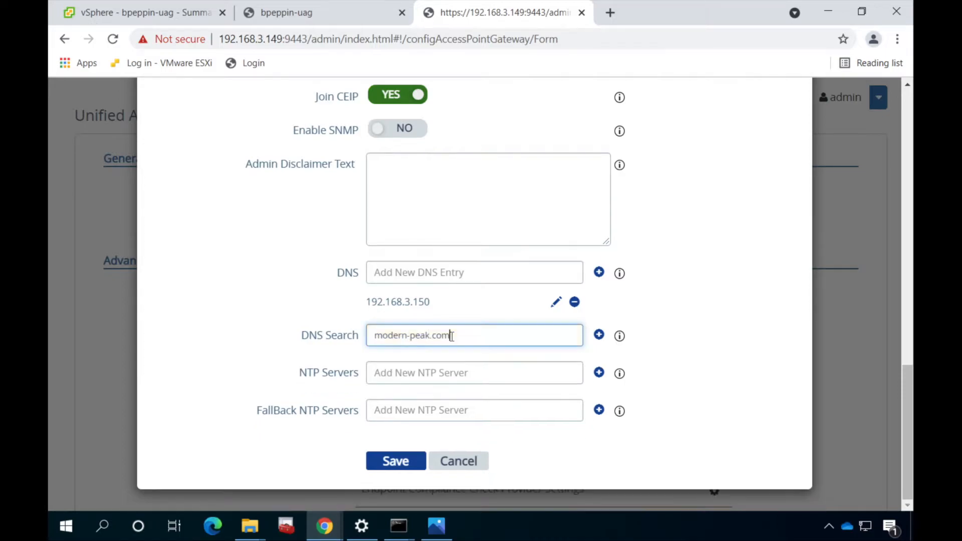
{"action": "left_click", "coordinate": [395, 461]}
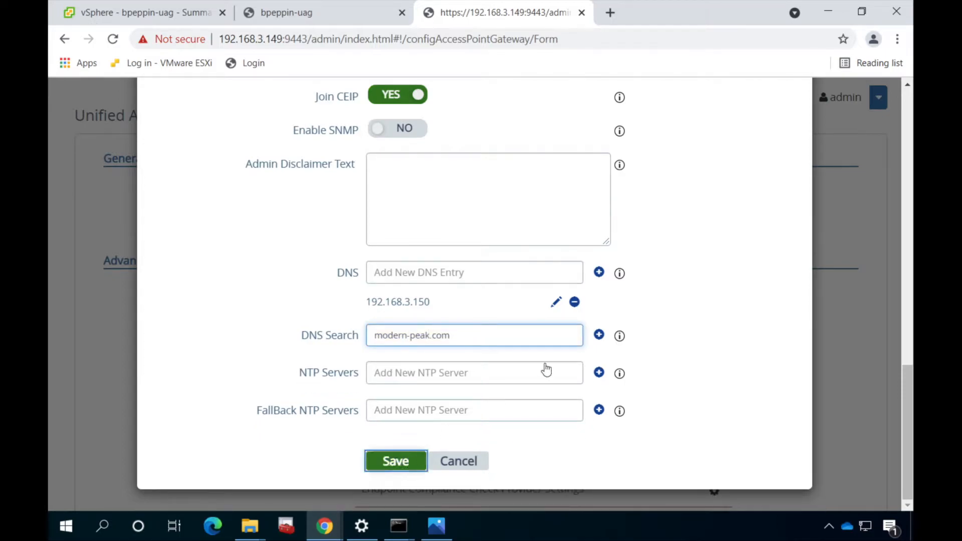
{"action": "left_click", "coordinate": [599, 334]}
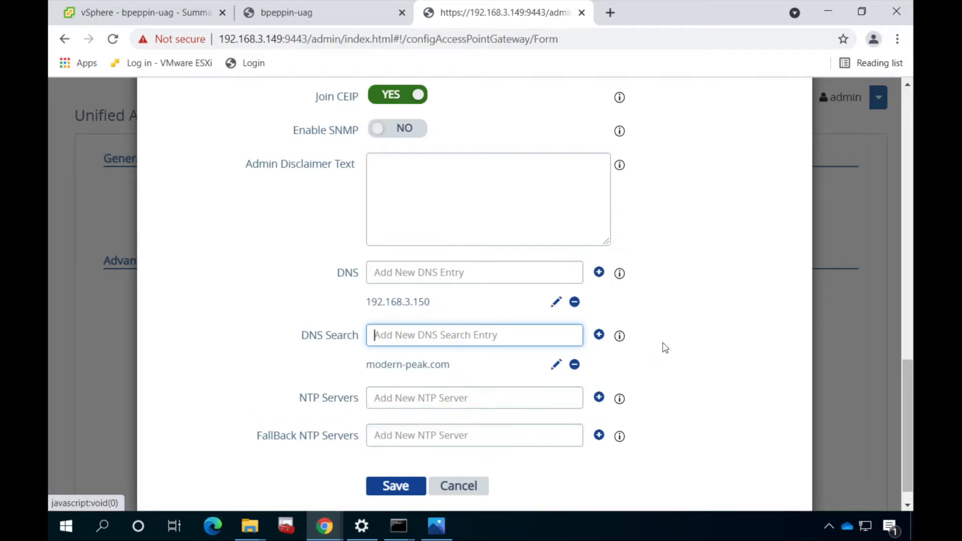
{"action": "left_click", "coordinate": [389, 486]}
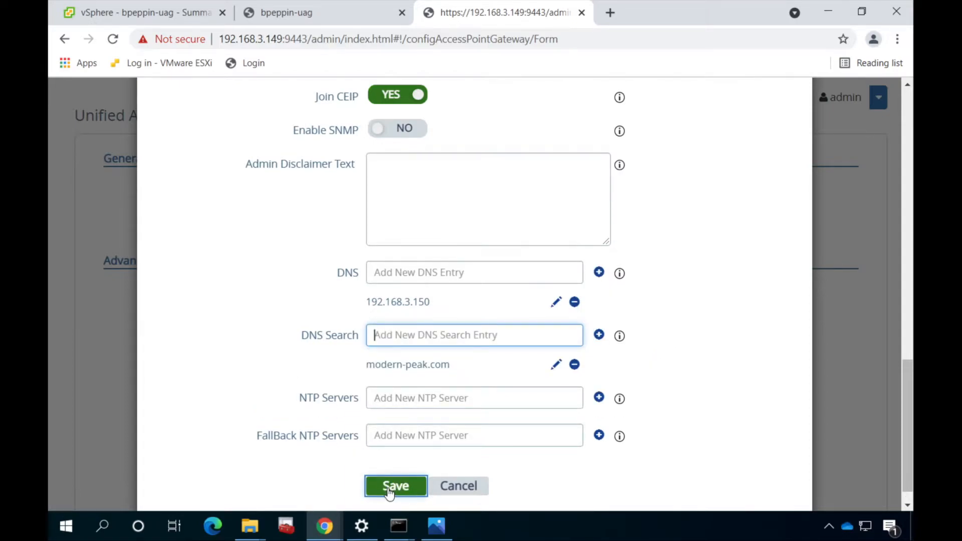
{"action": "left_click", "coordinate": [389, 486]}
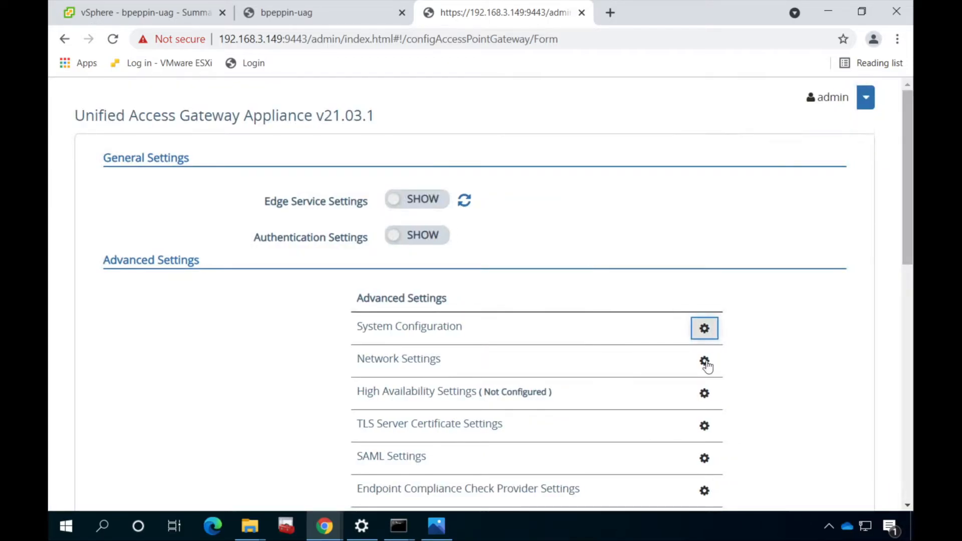
{"action": "left_click", "coordinate": [705, 362]}
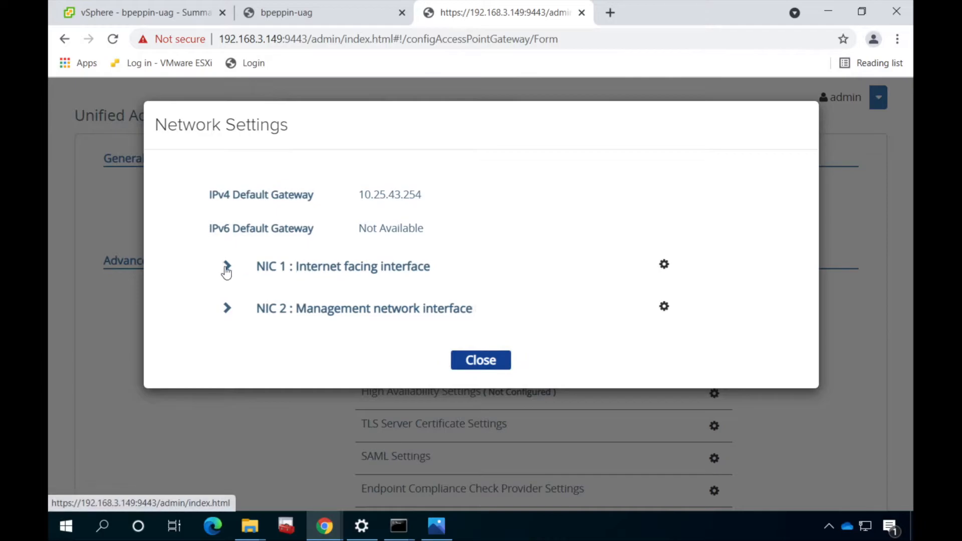
Review NIC 1's internet-facing settings and IPv4 configuration, cancelling without changes
{"action": "left_click", "coordinate": [231, 268]}
{"action": "scroll", "coordinate": [242, 418], "scroll_direction": "down", "scroll_amount": 1}
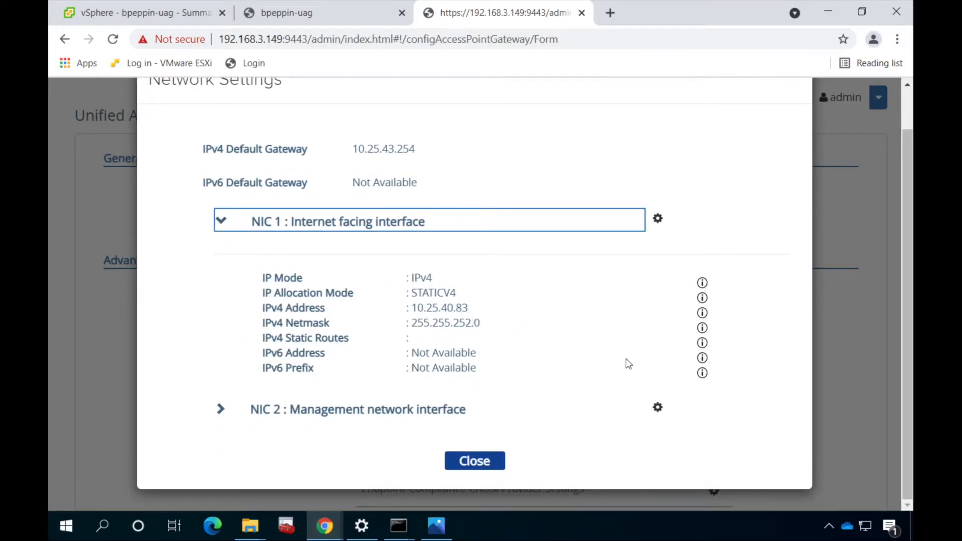
{"action": "left_click", "coordinate": [658, 218]}
{"action": "left_click", "coordinate": [314, 239]}
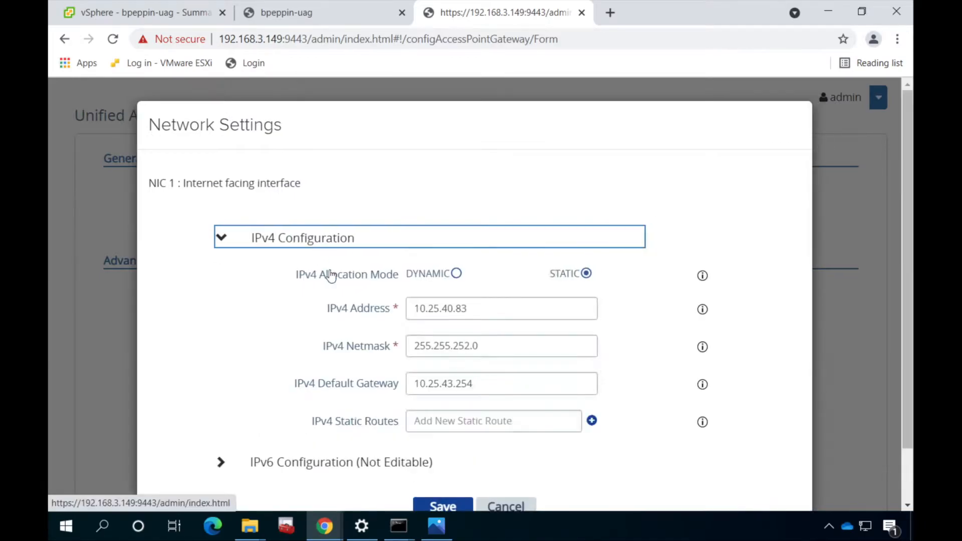
{"action": "scroll", "coordinate": [323, 259], "scroll_direction": "down", "scroll_amount": 2}
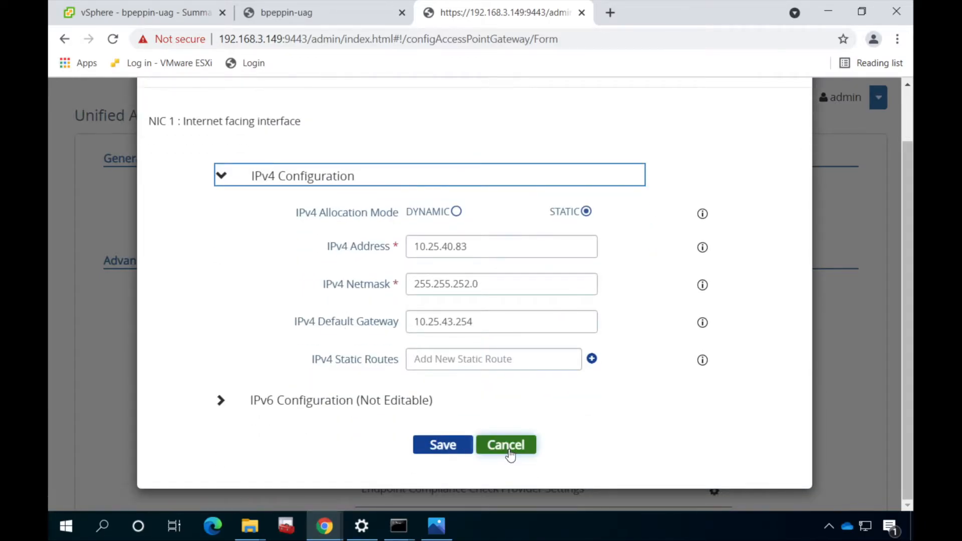
{"action": "left_click", "coordinate": [511, 453]}
Review NIC 2's management settings unchanged and close Network Settings
{"action": "left_click", "coordinate": [446, 410]}
{"action": "scroll", "coordinate": [572, 426], "scroll_direction": "down", "scroll_amount": 3}
{"action": "scroll", "coordinate": [651, 351], "scroll_direction": "up", "scroll_amount": 1}
{"action": "left_click", "coordinate": [658, 339]}
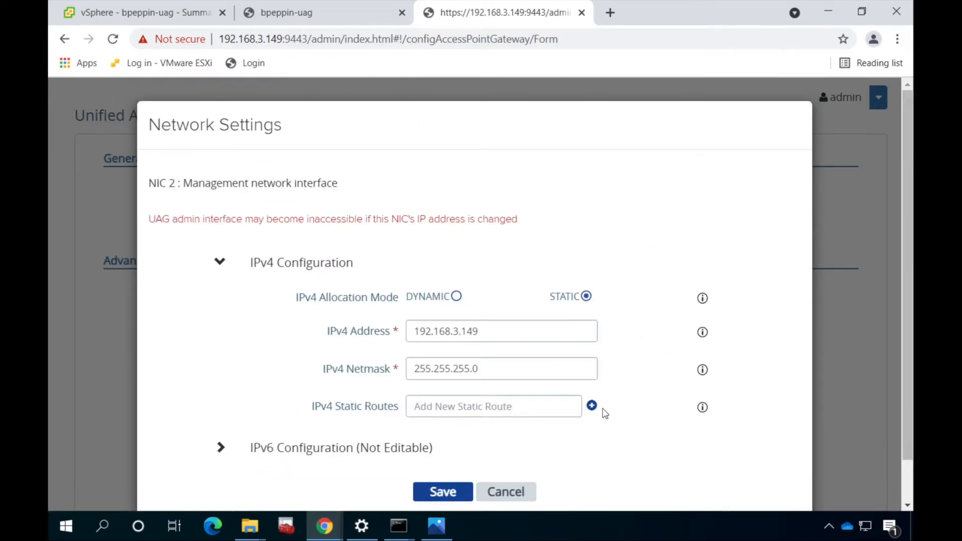
{"action": "scroll", "coordinate": [576, 416], "scroll_direction": "down", "scroll_amount": 1}
{"action": "left_click", "coordinate": [510, 444]}
{"action": "scroll", "coordinate": [560, 311], "scroll_direction": "up", "scroll_amount": 1}
{"action": "scroll", "coordinate": [560, 308], "scroll_direction": "down", "scroll_amount": 5}
{"action": "left_click", "coordinate": [476, 458]}
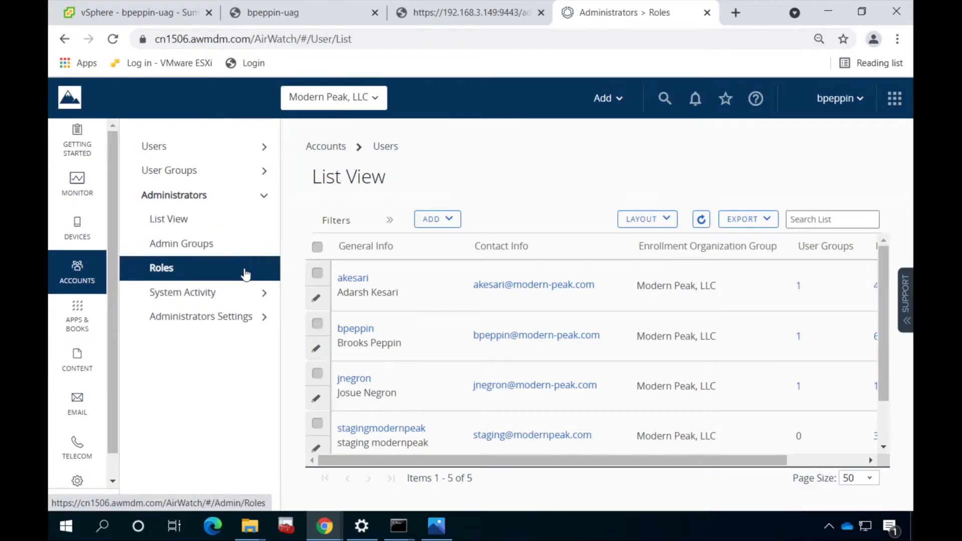
Start a new administrator role named and described 'Tunnel API'
{"action": "left_click", "coordinate": [262, 273]}
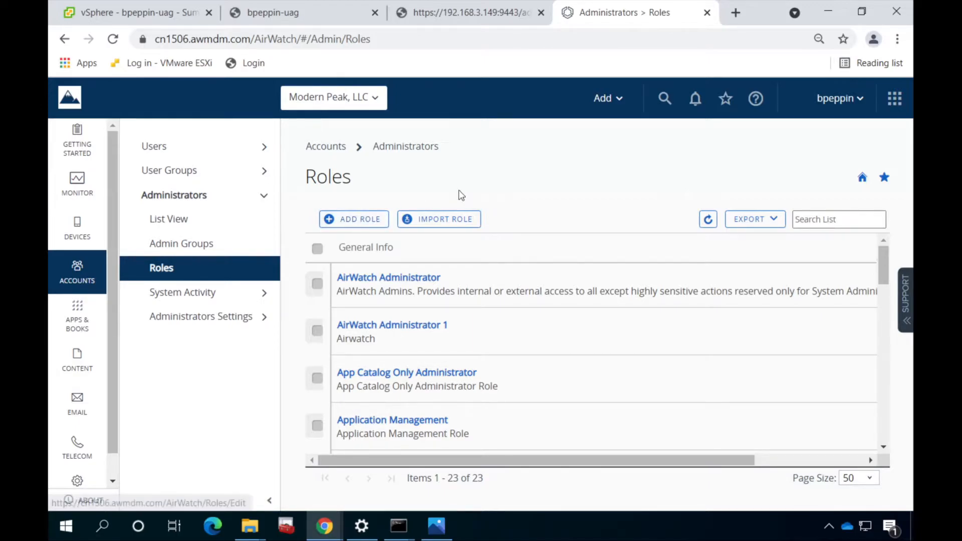
{"action": "left_click", "coordinate": [342, 224]}
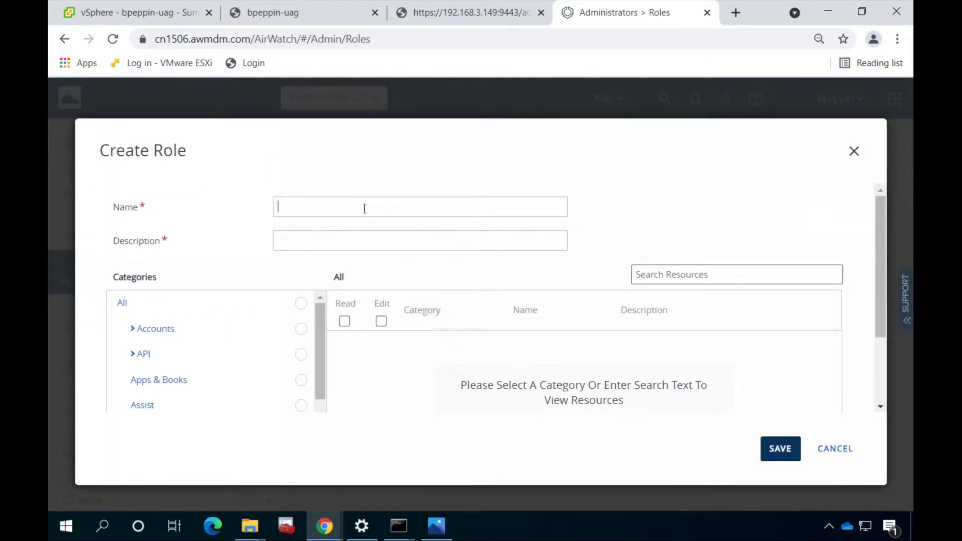
{"action": "type", "text": "Tunnel API"}
{"action": "key", "text": "Tab"}
{"action": "type", "text": "Tunnel API"}
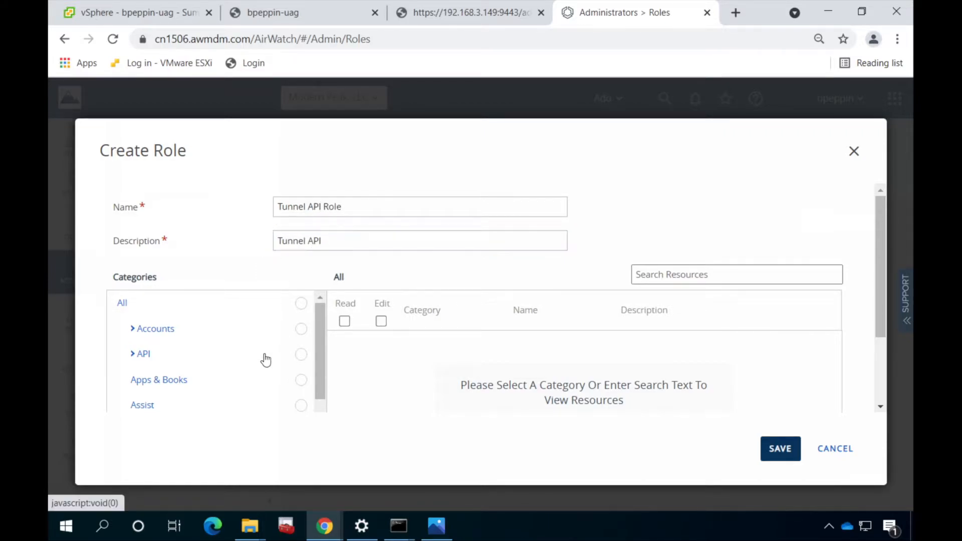
Grant the role API Read access to REST Enterprise Integration and save it
{"action": "left_click", "coordinate": [266, 357]}
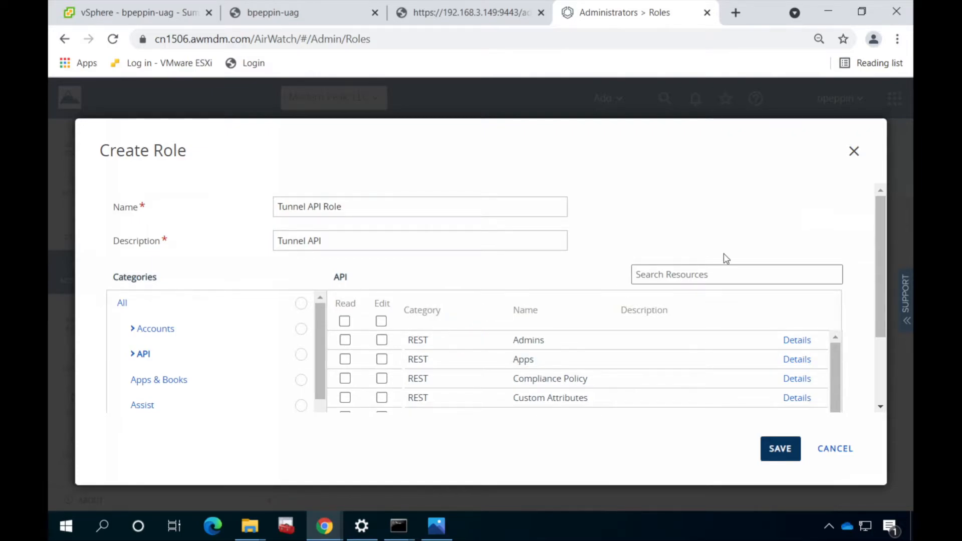
{"action": "left_click", "coordinate": [719, 271]}
{"action": "type", "text": "enter"}
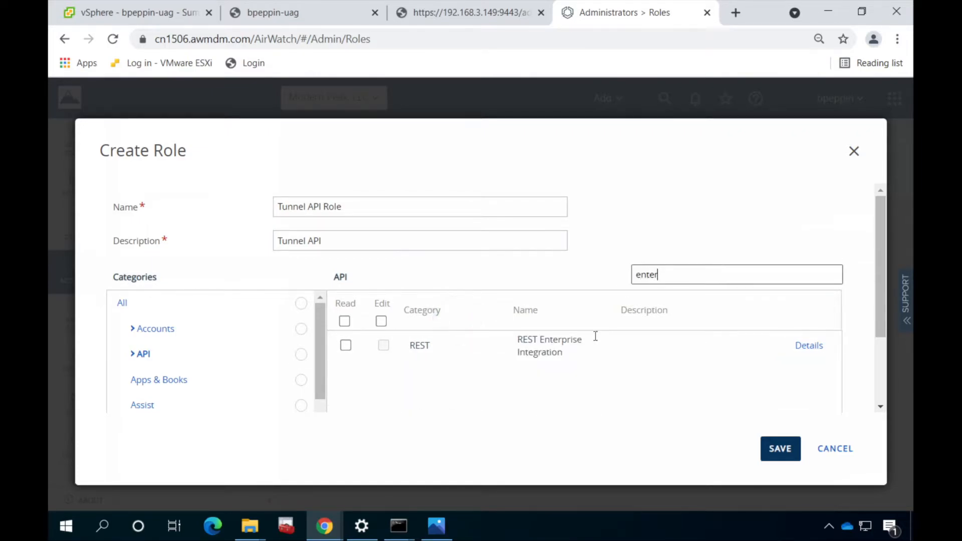
{"action": "left_click", "coordinate": [345, 346]}
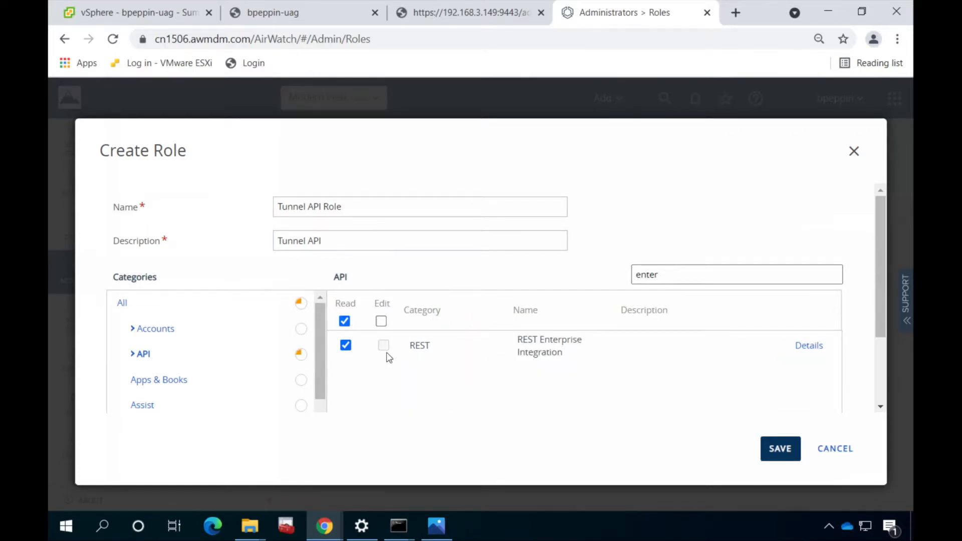
{"action": "left_click", "coordinate": [799, 346]}
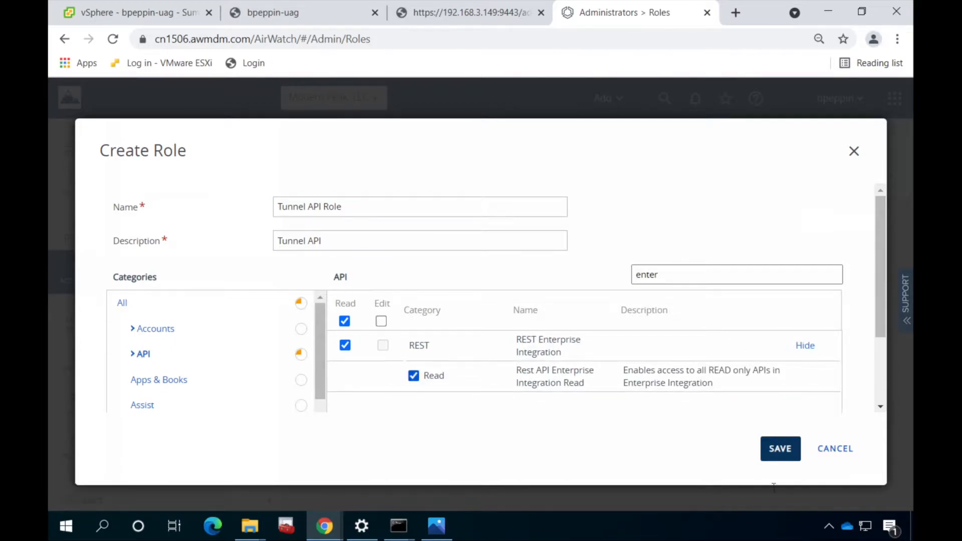
{"action": "left_click", "coordinate": [778, 455]}
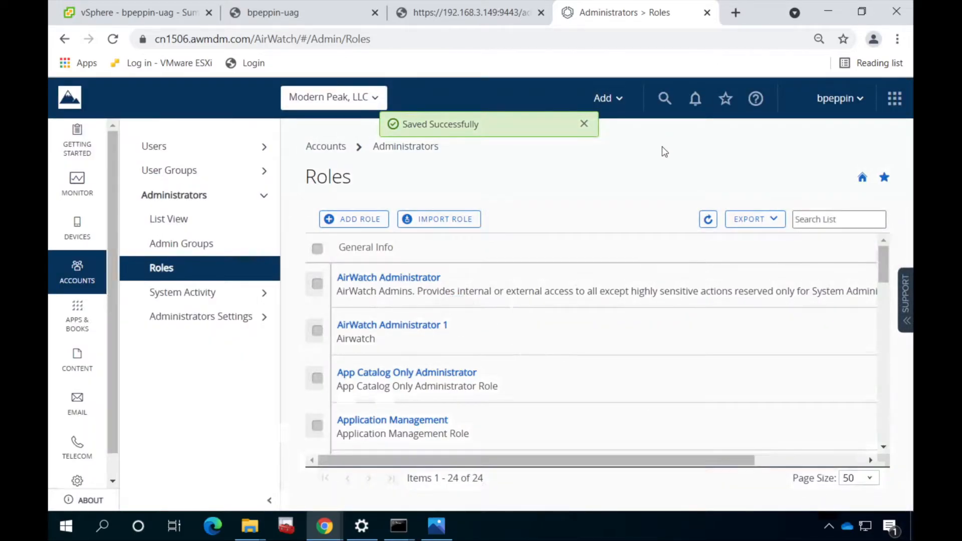
Begin a new administrator account and set and confirm its password
{"action": "left_click", "coordinate": [247, 225]}
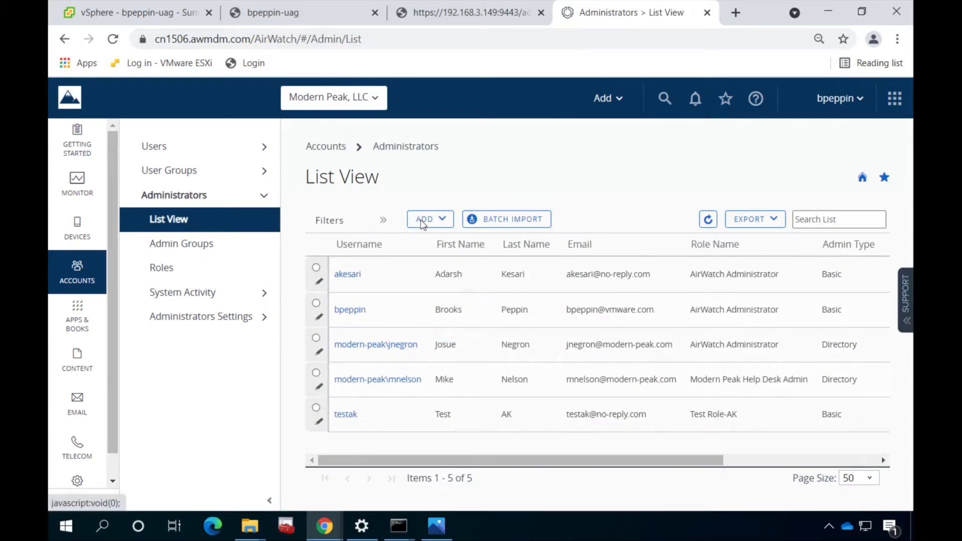
{"action": "left_click", "coordinate": [422, 224]}
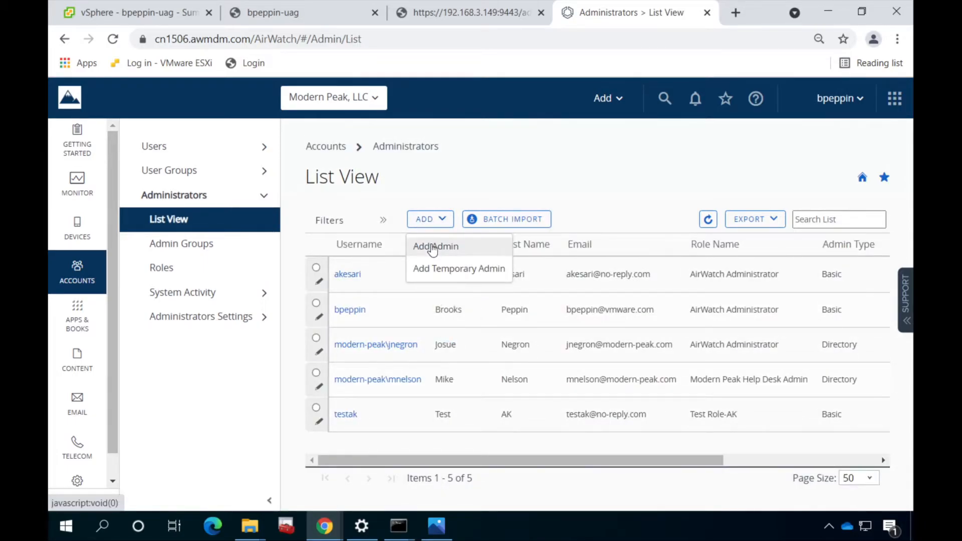
{"action": "left_click", "coordinate": [434, 247]}
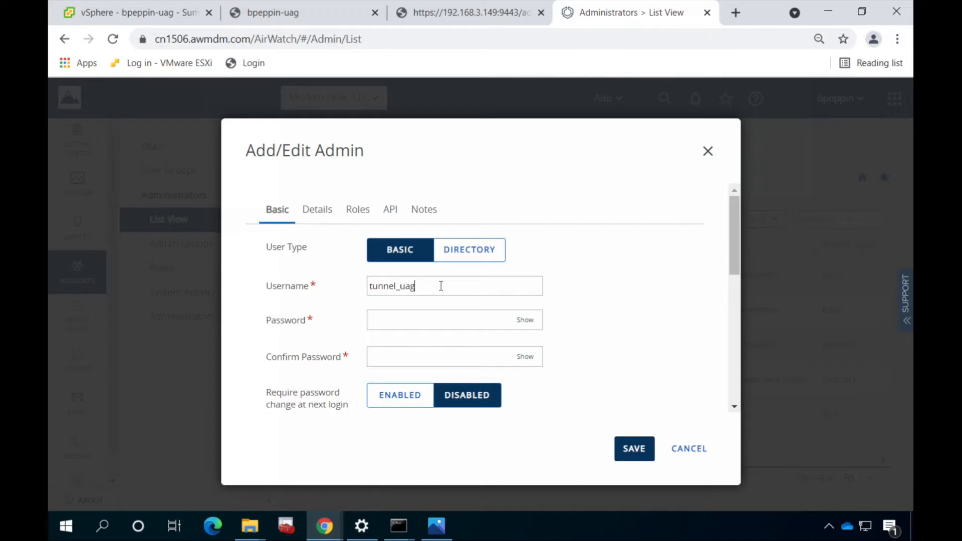
{"action": "key", "text": "Tab"}
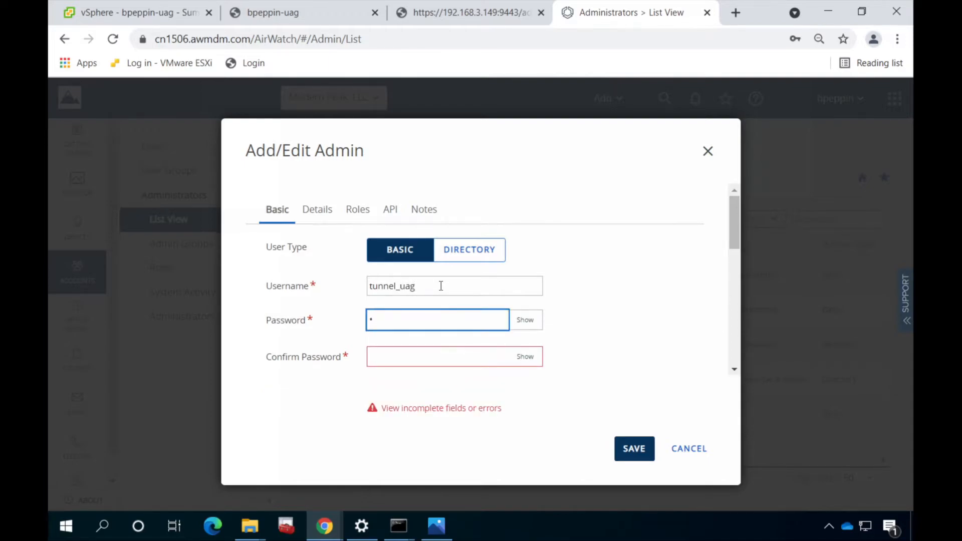
{"action": "type", "text": "V•"}
{"action": "key", "text": "BackSpace"}
{"action": "key", "text": "BackSpace"}
{"action": "type", "text": "•••••••••••"}
{"action": "key", "text": "Tab"}
{"action": "type", "text": "•••••••••••"}
{"action": "scroll", "coordinate": [596, 301], "scroll_direction": "down", "scroll_amount": 2}
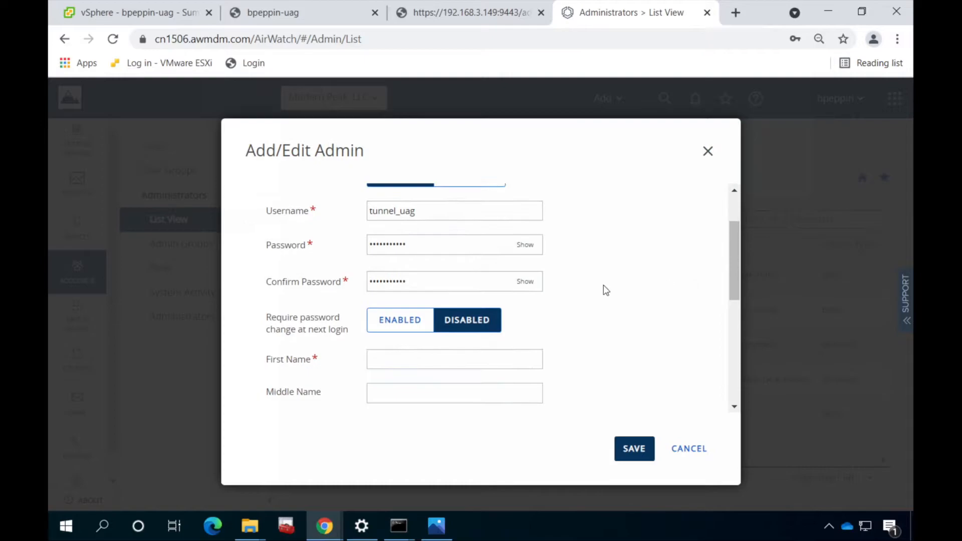
Enter first name 'Tunnell', last name 'UAG' and the contact e-mail address
{"action": "left_click", "coordinate": [518, 357]}
{"action": "type", "text": "Tunnell"}
{"action": "key", "text": "Tab"}
{"action": "type", "text": "UAG"}
{"action": "key", "text": "Tab"}
{"action": "key", "text": "Tab"}
{"action": "key", "text": "Tab"}
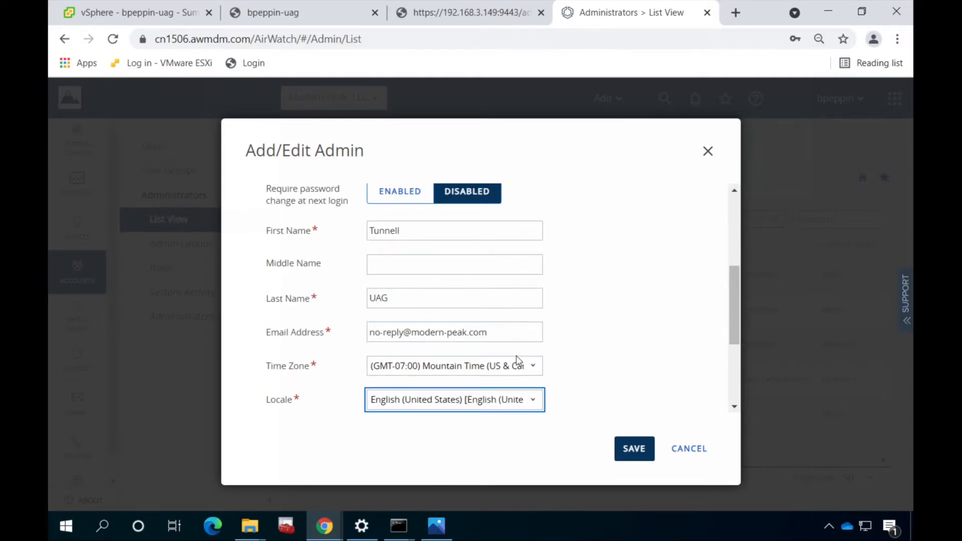
{"action": "scroll", "coordinate": [518, 354], "scroll_direction": "down", "scroll_amount": 3}
{"action": "scroll", "coordinate": [518, 353], "scroll_direction": "up", "scroll_amount": 6}
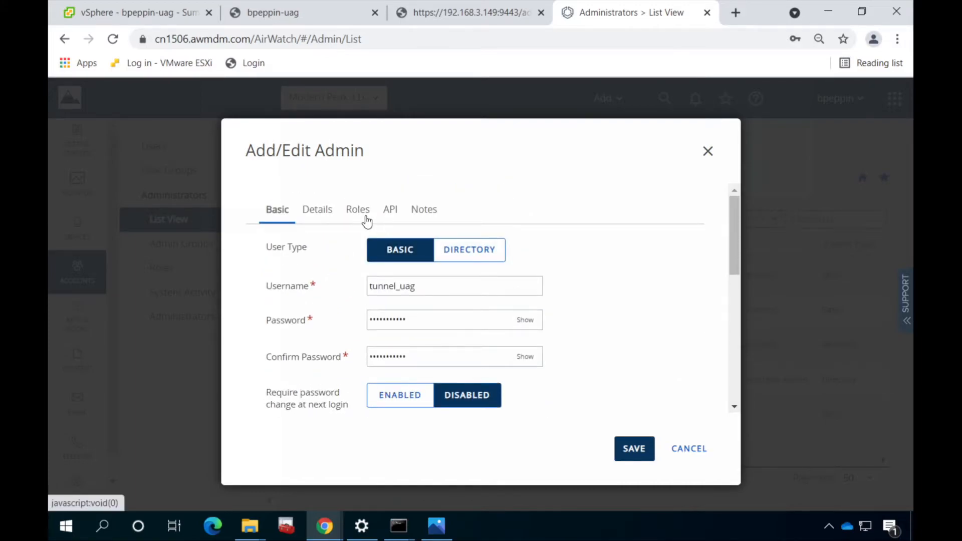
Assign the Tunnel API Role in Modern Peak, LLC, save, and enter the security PIN
{"action": "left_click", "coordinate": [367, 221]}
{"action": "left_click", "coordinate": [365, 309]}
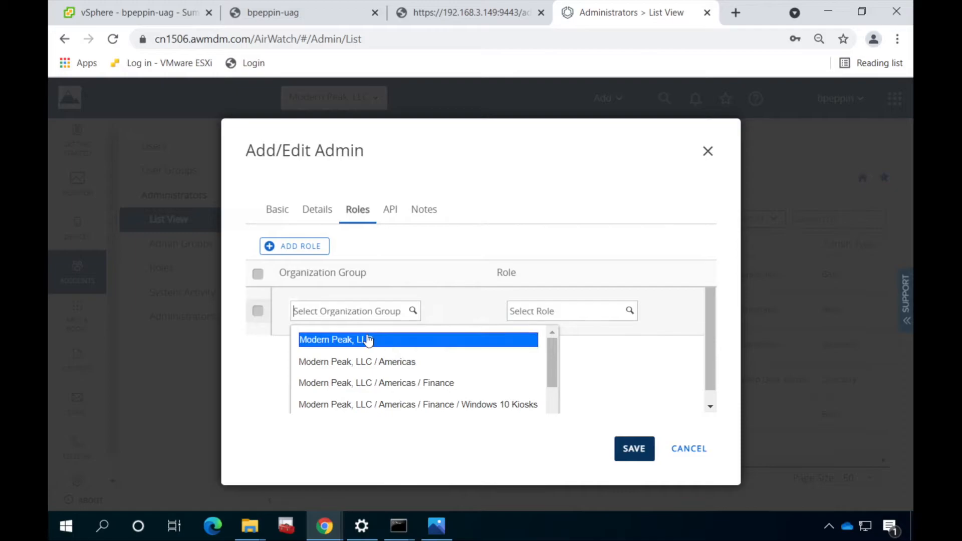
{"action": "left_click", "coordinate": [368, 339]}
{"action": "left_click", "coordinate": [533, 311]}
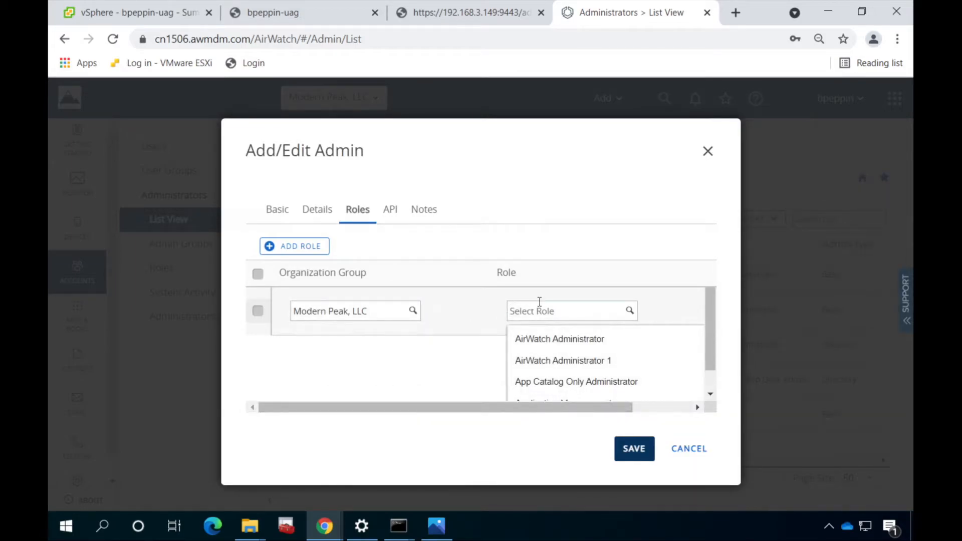
{"action": "type", "text": "tu"}
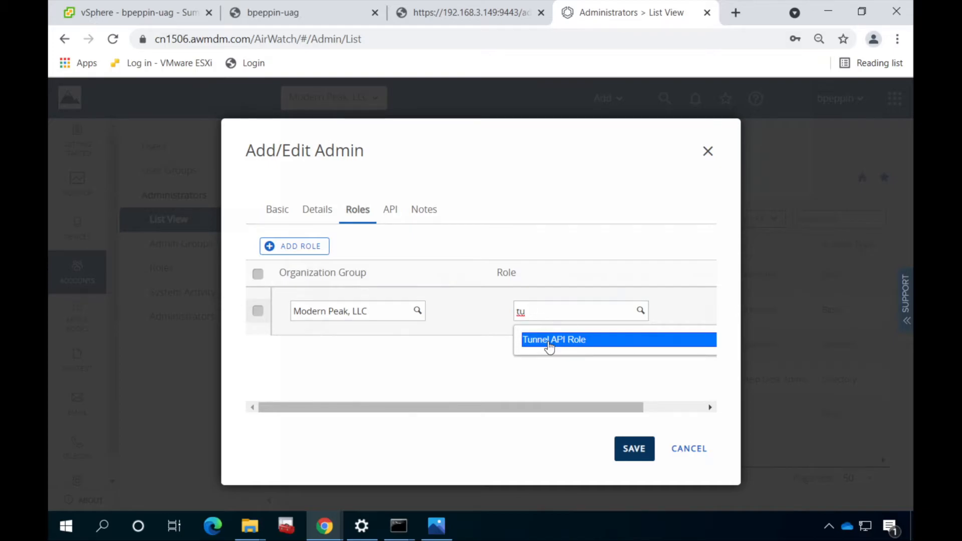
{"action": "left_click", "coordinate": [548, 344]}
{"action": "left_click", "coordinate": [630, 447]}
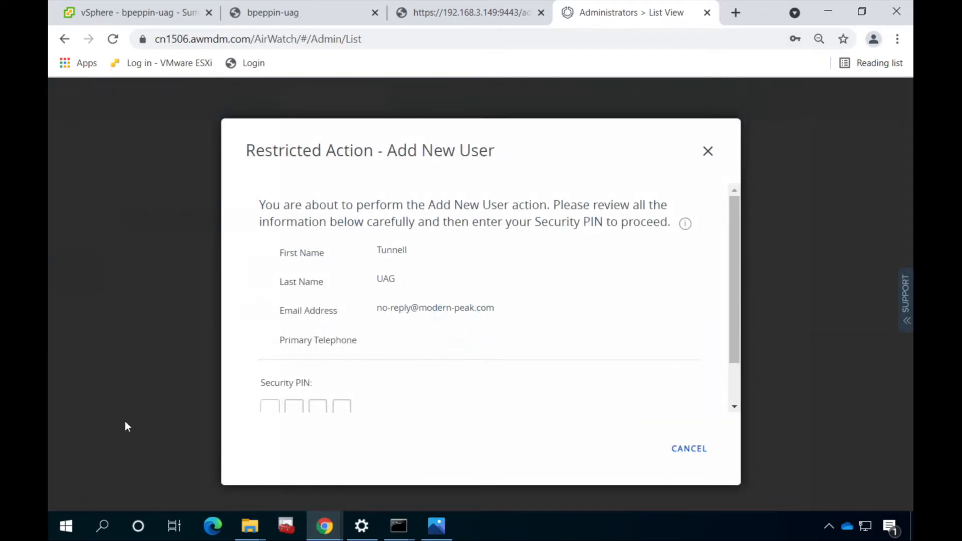
{"action": "left_click", "coordinate": [272, 406]}
{"action": "type", "text": "1234"}
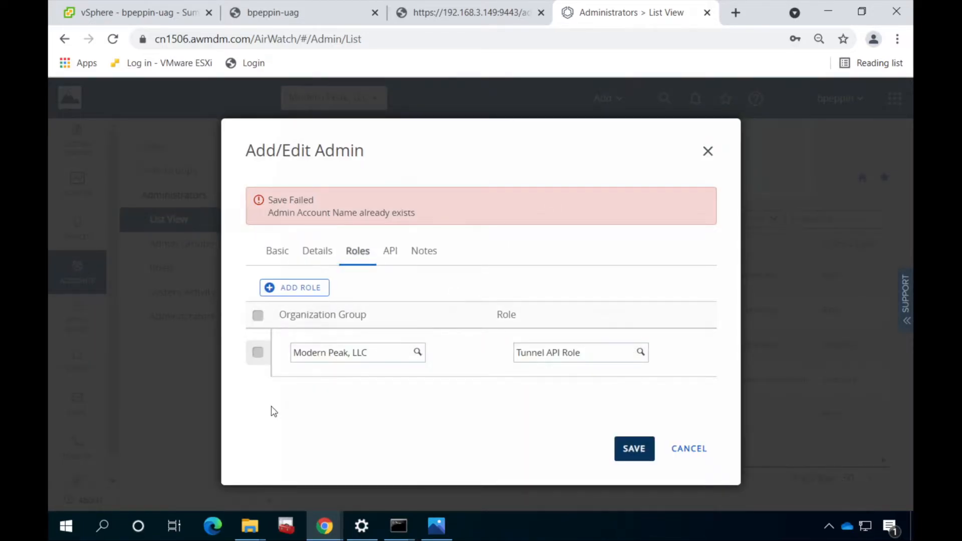
Change the username to tunnel_uag_mp, save again, and enter the security PIN
{"action": "left_click", "coordinate": [277, 251]}
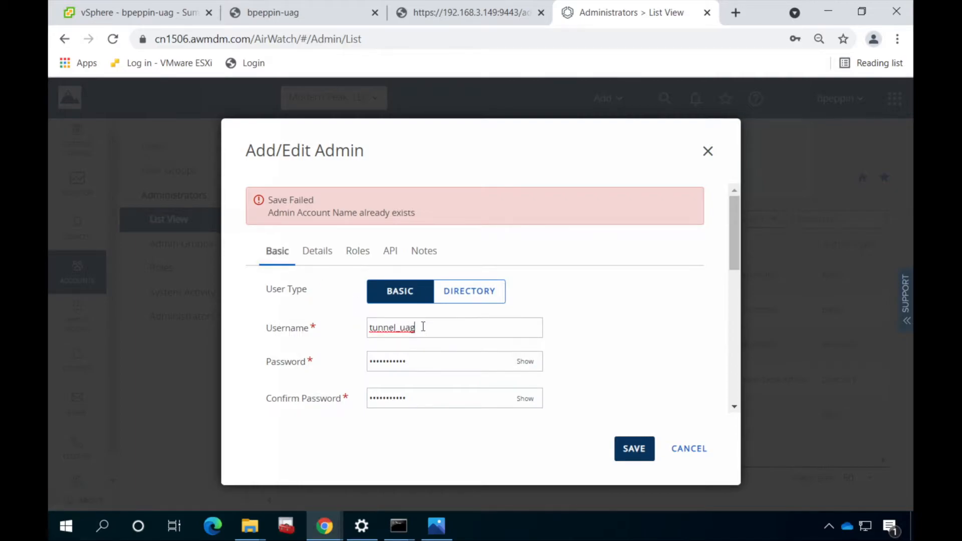
{"action": "left_click", "coordinate": [423, 326]}
{"action": "type", "text": "_mp"}
{"action": "left_click", "coordinate": [642, 444]}
{"action": "left_click", "coordinate": [277, 408]}
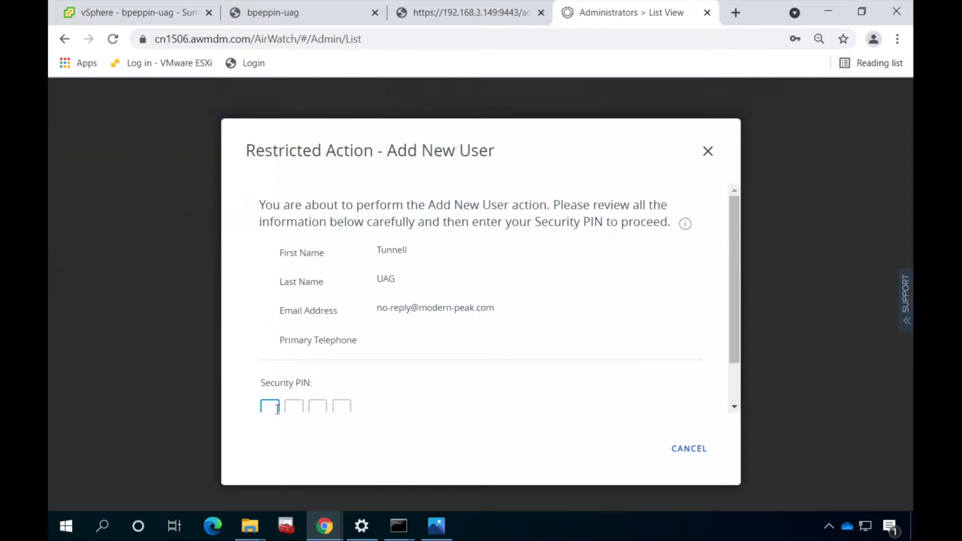
{"action": "type", "text": "••••"}
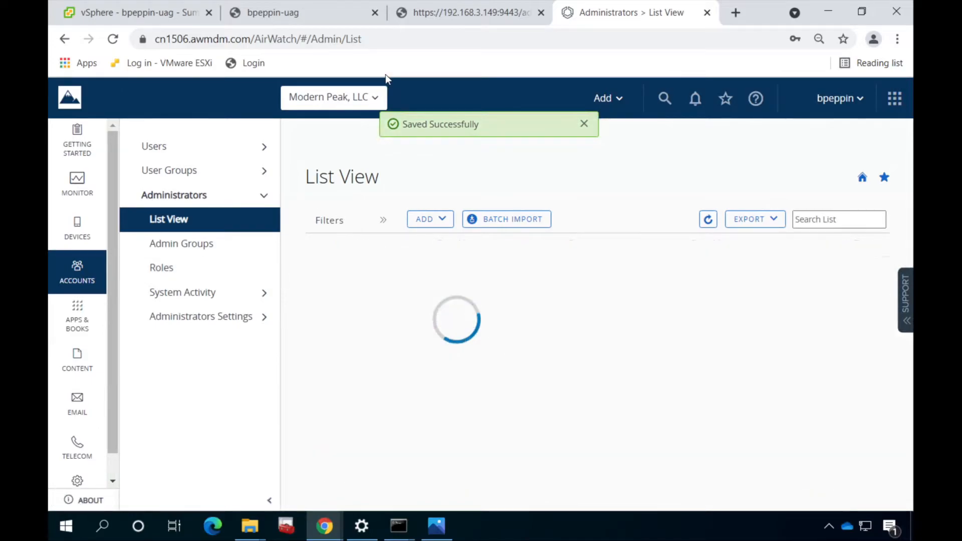
{"action": "left_click", "coordinate": [471, 13]}
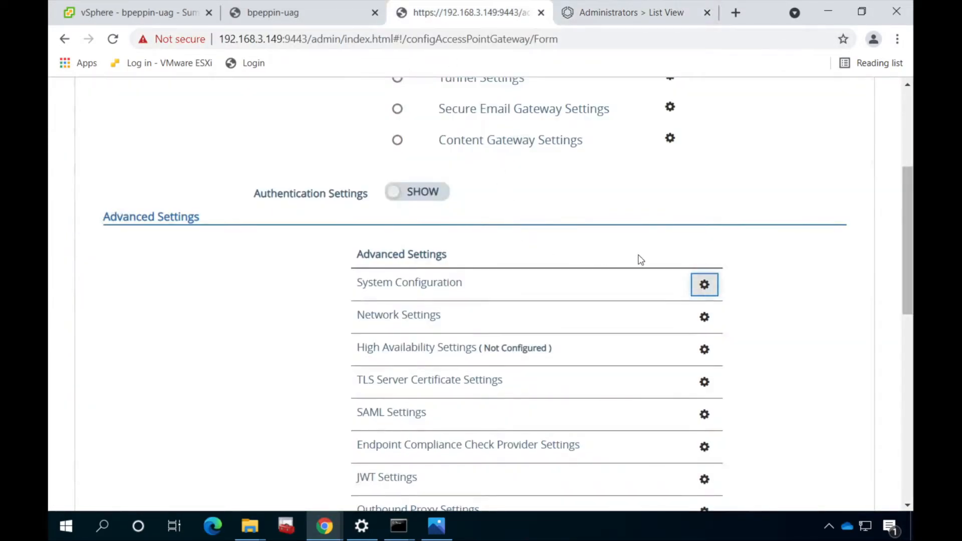
{"action": "scroll", "coordinate": [598, 238], "scroll_direction": "down", "scroll_amount": 3}
{"action": "scroll", "coordinate": [597, 237], "scroll_direction": "up", "scroll_amount": 3}
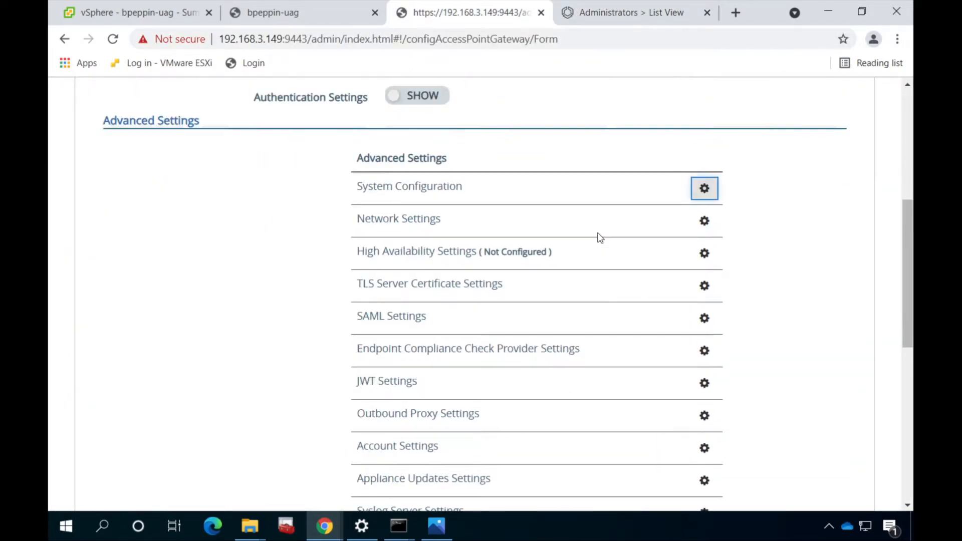
{"action": "scroll", "coordinate": [595, 237], "scroll_direction": "up", "scroll_amount": 3}
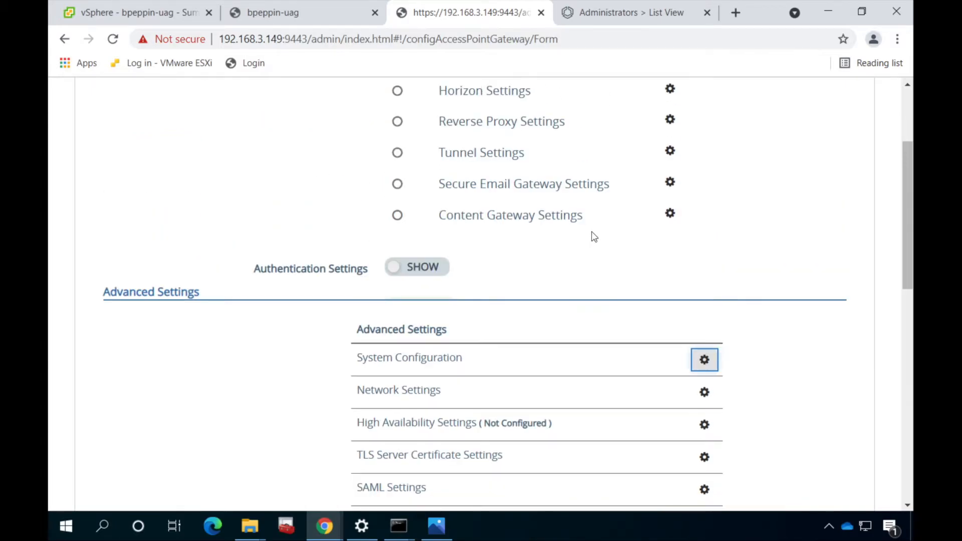
{"action": "left_click", "coordinate": [670, 226]}
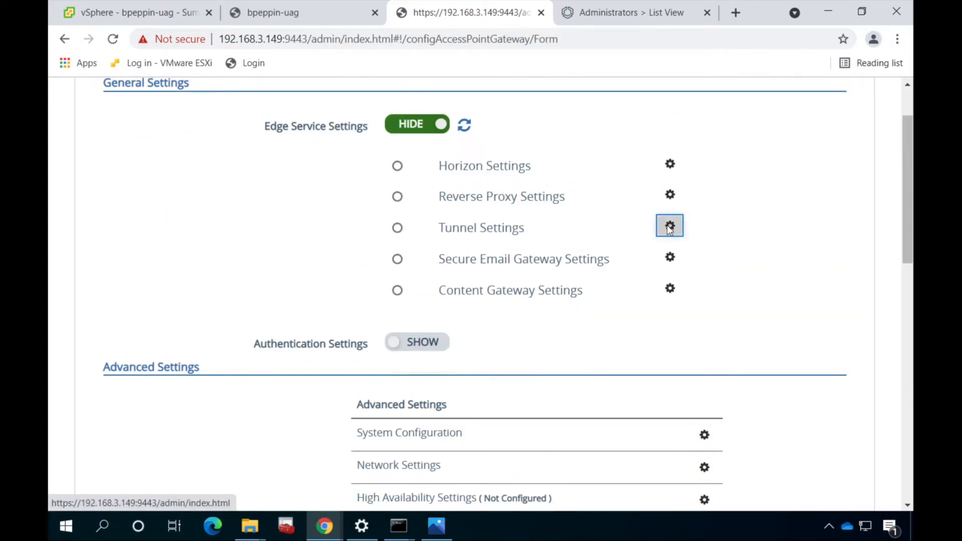
{"action": "left_click", "coordinate": [425, 184]}
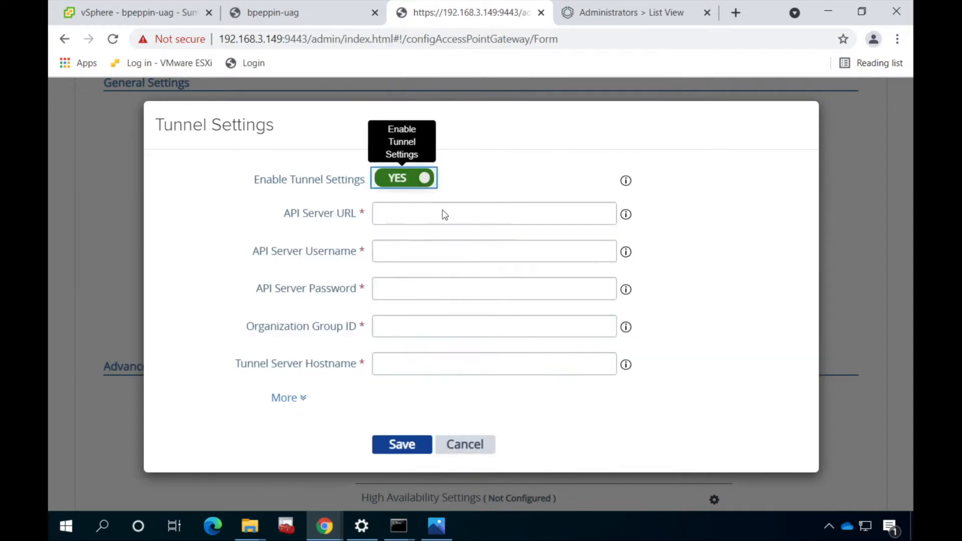
{"action": "left_click", "coordinate": [440, 213]}
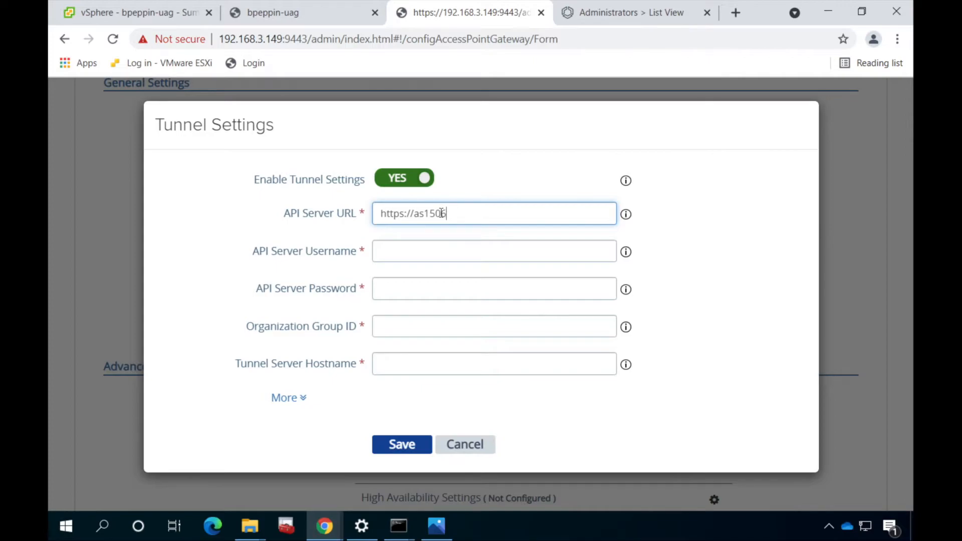
{"action": "type", "text": "mdm.com"}
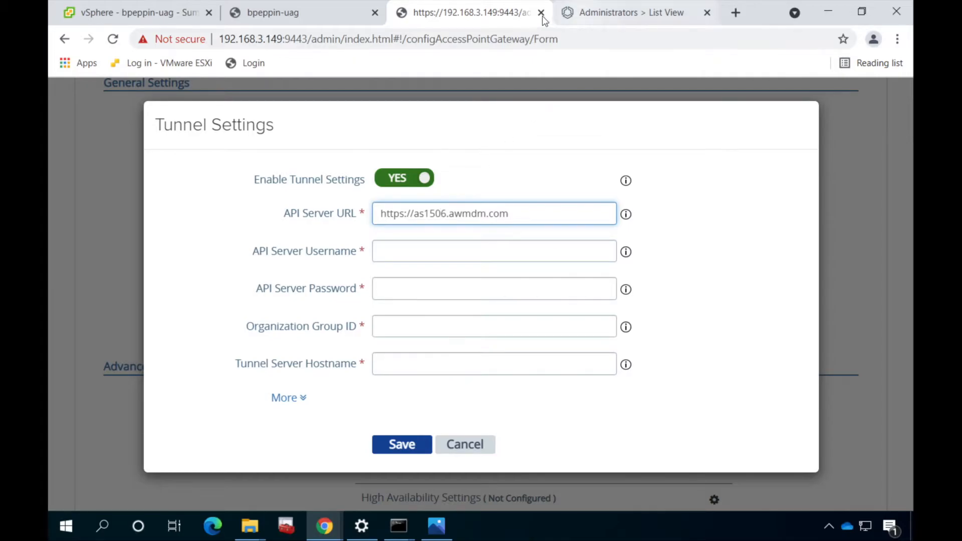
Enter API server username tunnel_uag_mp and its password
{"action": "left_click", "coordinate": [581, 14]}
{"action": "left_click", "coordinate": [511, 18]}
{"action": "left_click", "coordinate": [456, 248]}
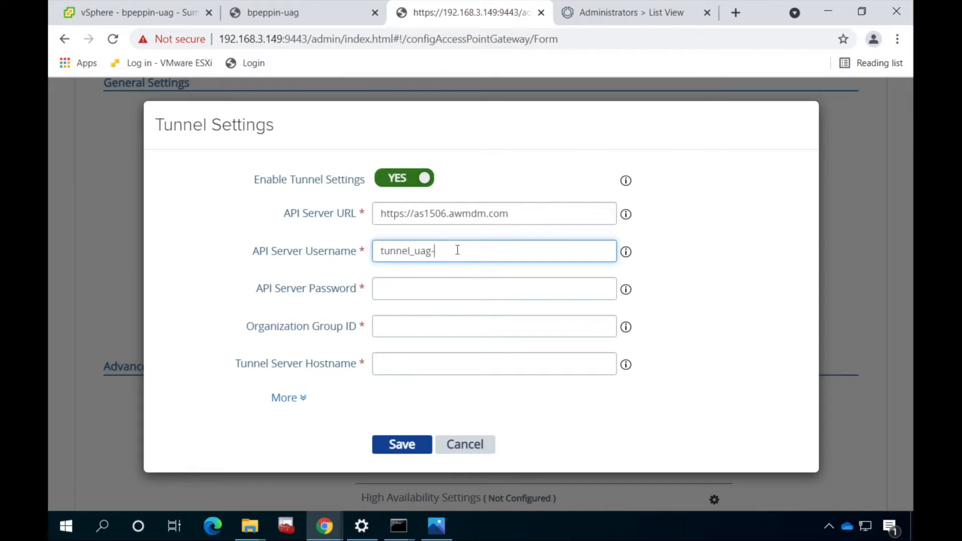
{"action": "type", "text": "tunnel_uag_mp"}
{"action": "key", "text": "Tab"}
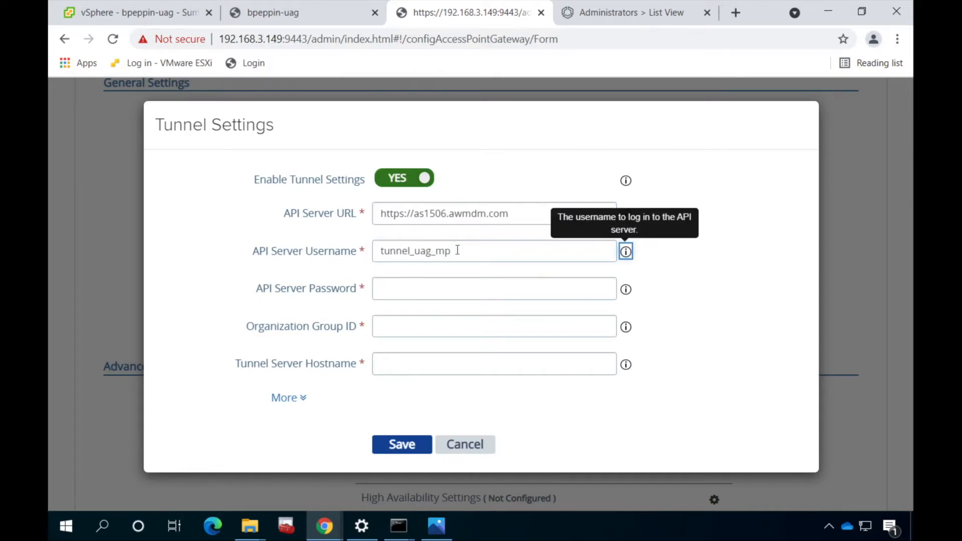
{"action": "key", "text": "Tab"}
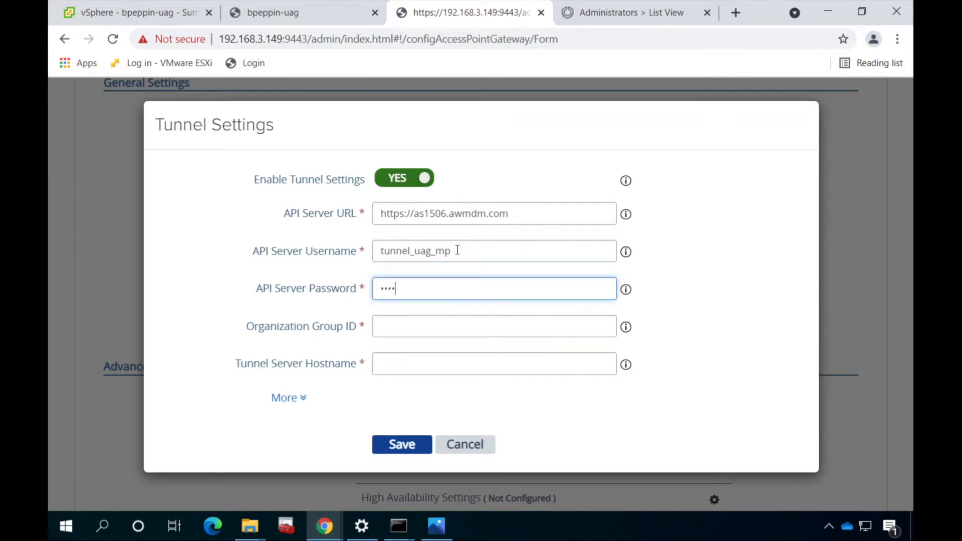
{"action": "key", "text": "Tab"}
{"action": "key", "text": "Tab"}
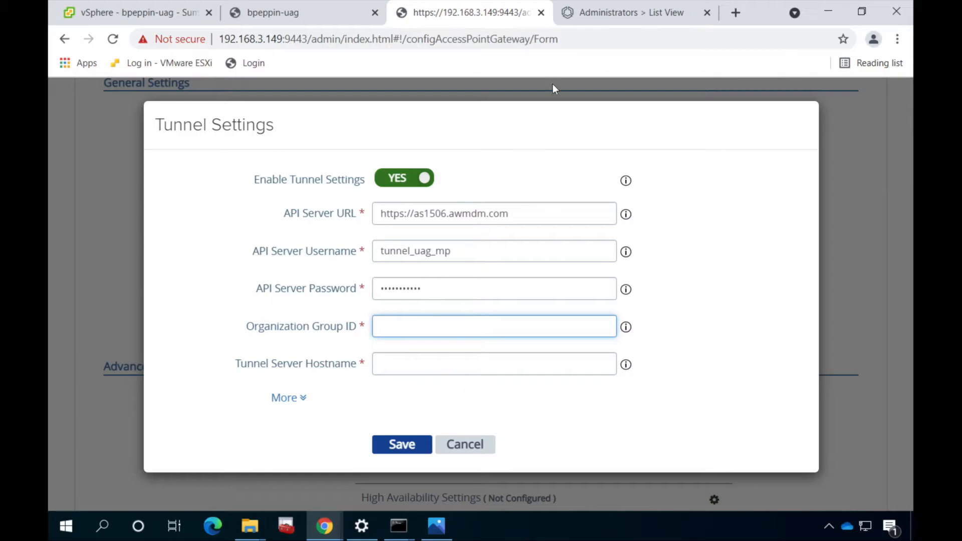
Look up the group ID in UEM and enter Organization Group ID modernpeak
{"action": "left_click", "coordinate": [574, 18]}
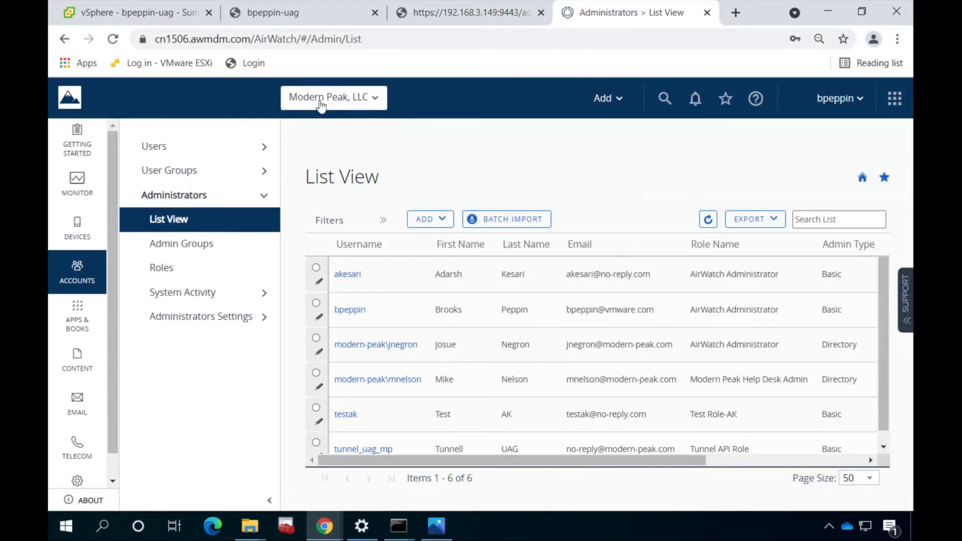
{"action": "mouse_move", "coordinate": [321, 104]}
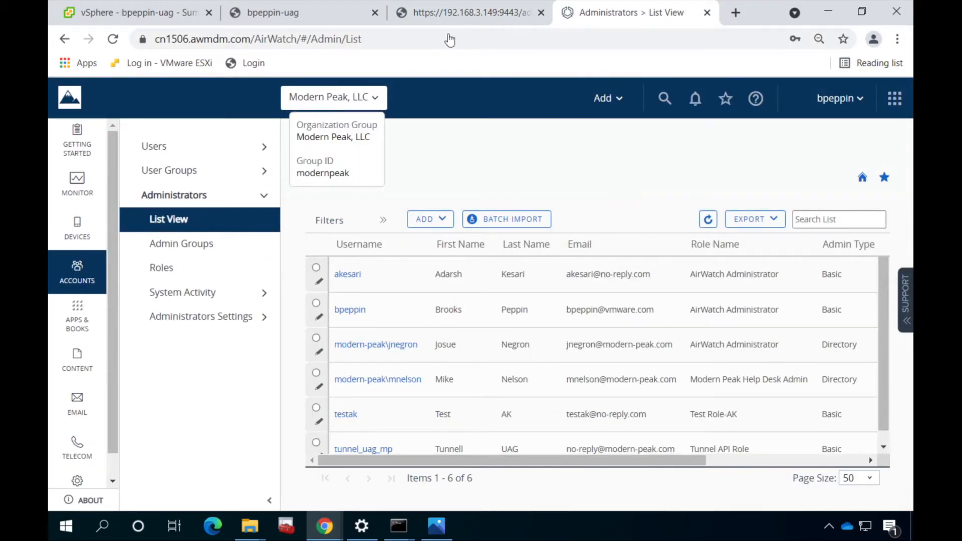
{"action": "left_click", "coordinate": [443, 13]}
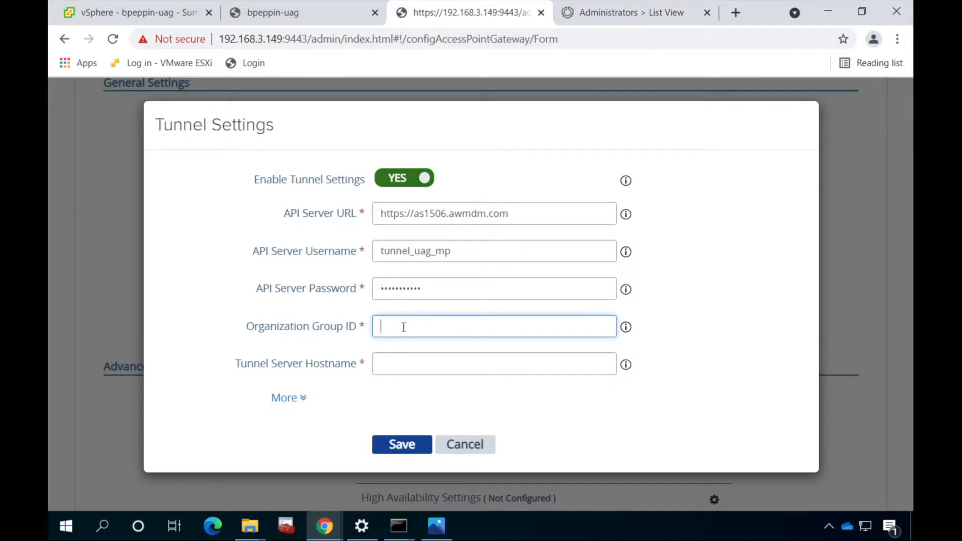
{"action": "type", "text": "modernpeak"}
Enter Tunnel Server Hostname bpeppin-uag and save the Tunnel settings
{"action": "left_click", "coordinate": [415, 361]}
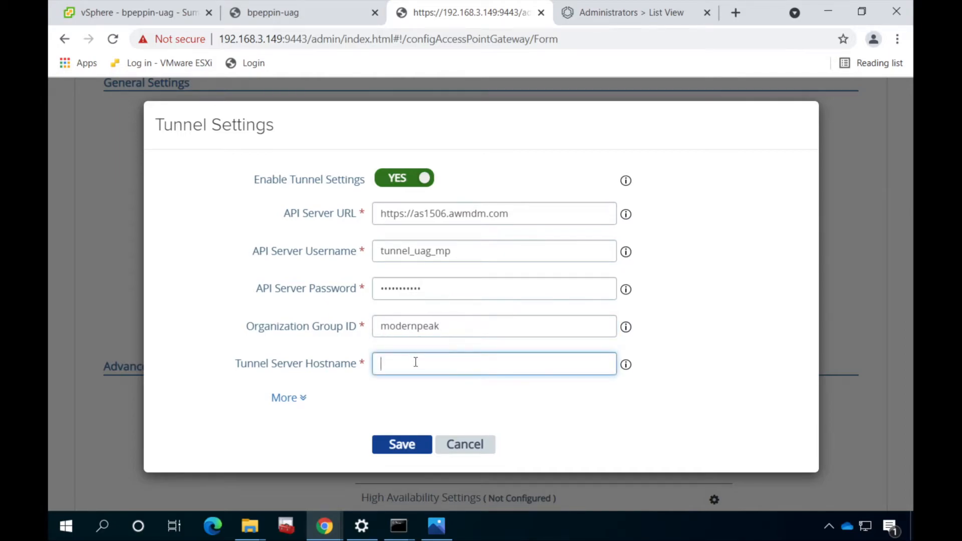
{"action": "type", "text": "bpeppin-"}
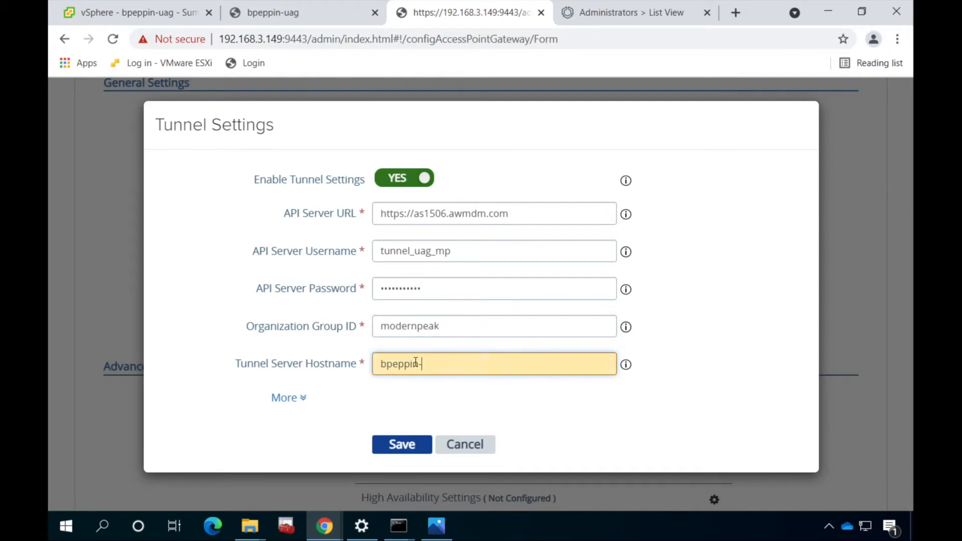
{"action": "type", "text": "uag"}
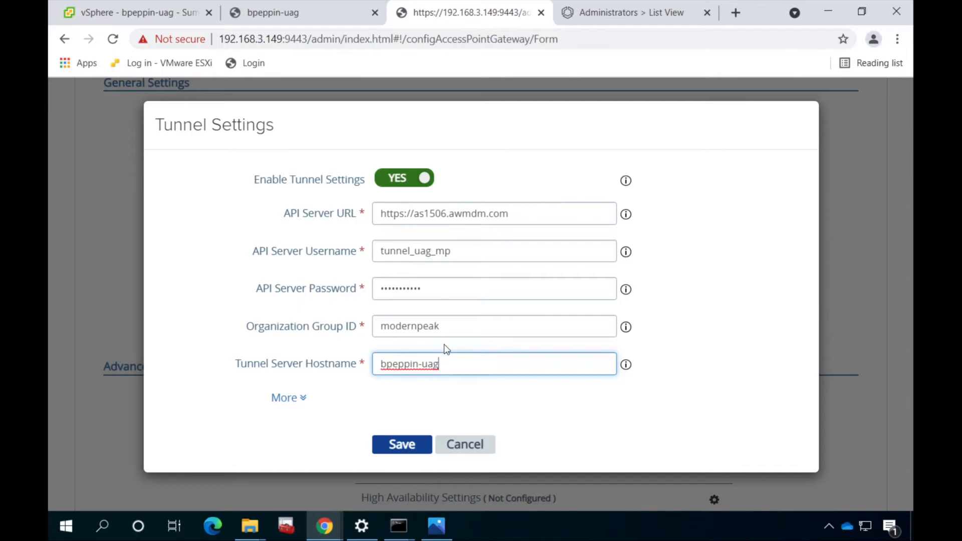
{"action": "left_click", "coordinate": [296, 399]}
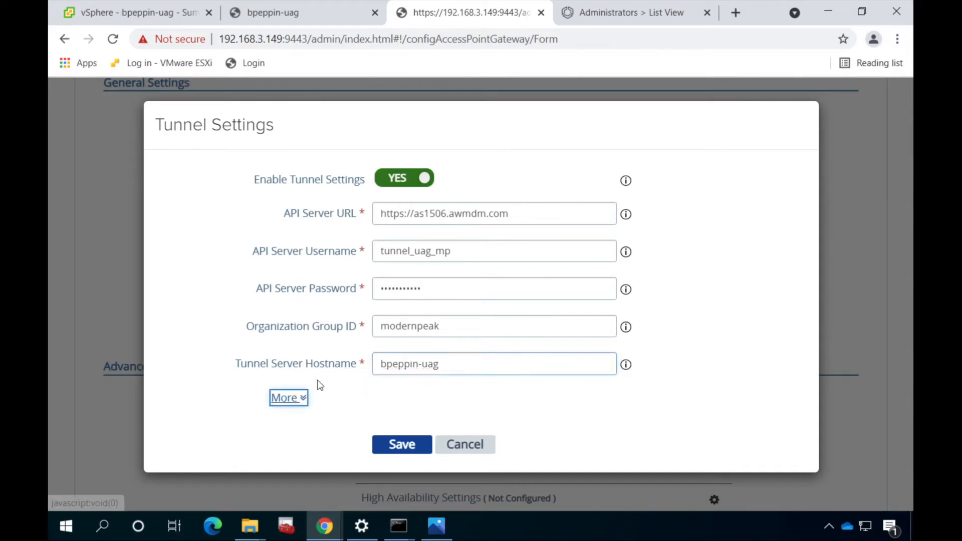
{"action": "scroll", "coordinate": [317, 379], "scroll_direction": "down", "scroll_amount": 4}
{"action": "scroll", "coordinate": [317, 380], "scroll_direction": "down", "scroll_amount": 2}
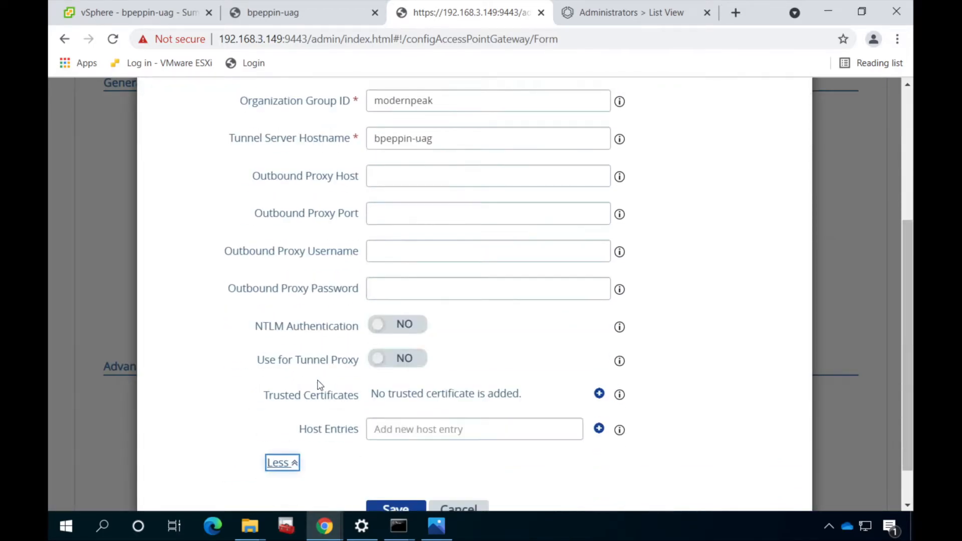
{"action": "left_click", "coordinate": [396, 461]}
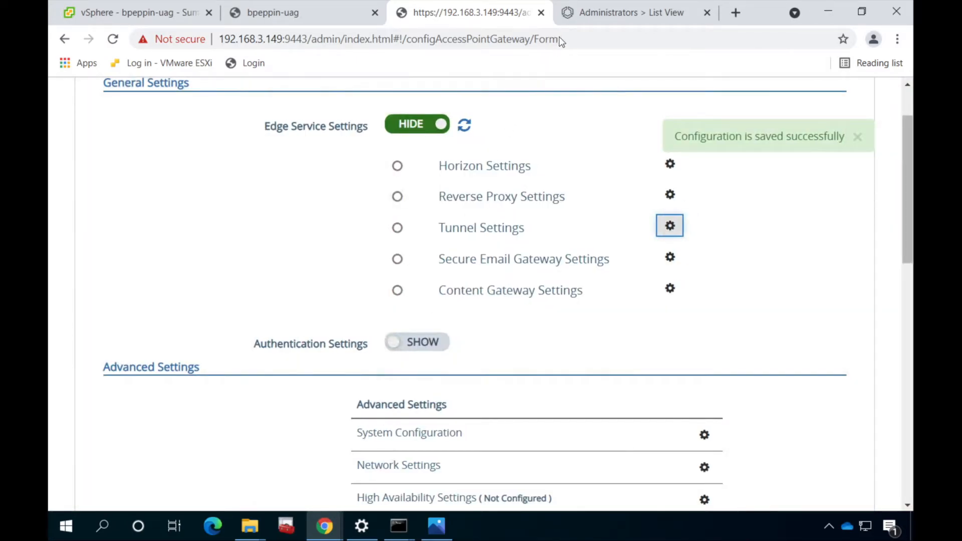
Enable API access under System > Advanced > API > REST API, save, and close Settings
{"action": "left_click", "coordinate": [570, 15]}
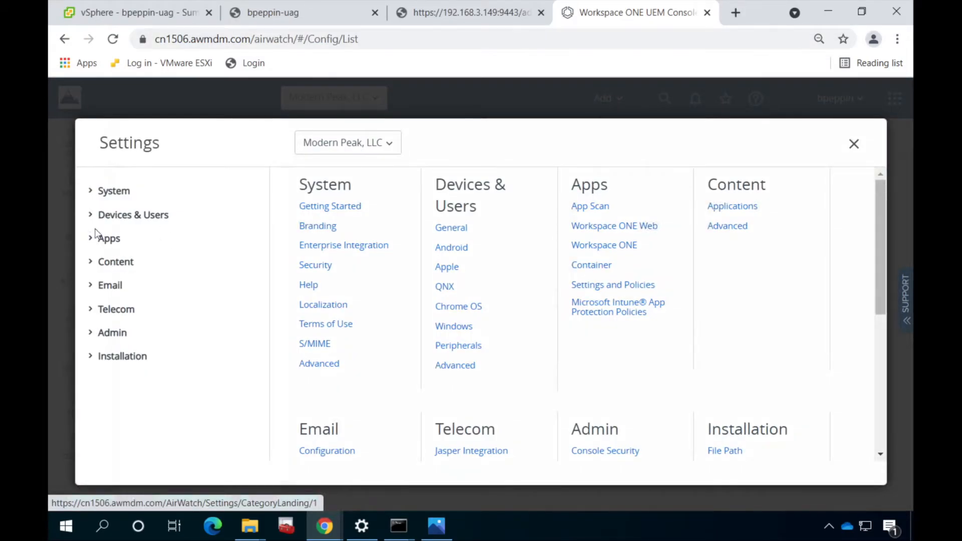
{"action": "left_click", "coordinate": [93, 223]}
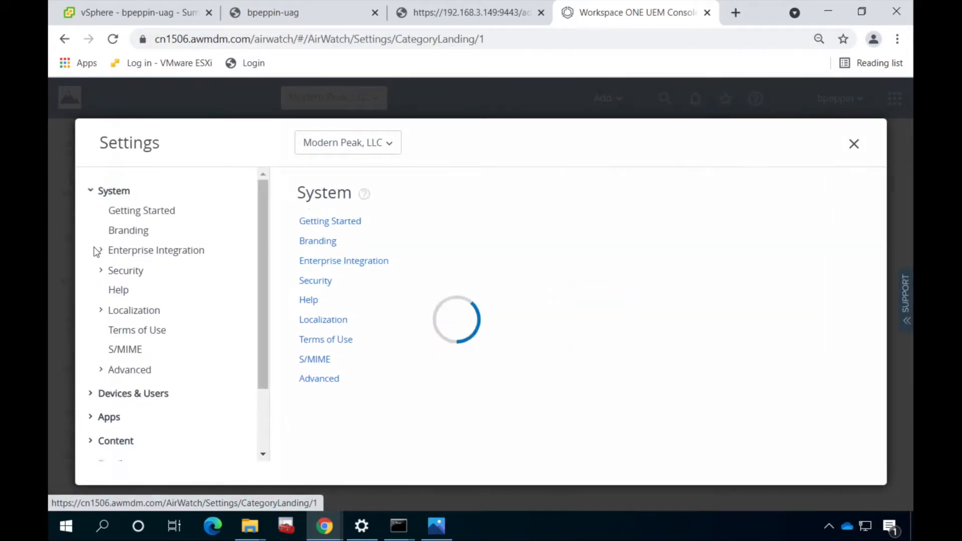
{"action": "left_click", "coordinate": [119, 361]}
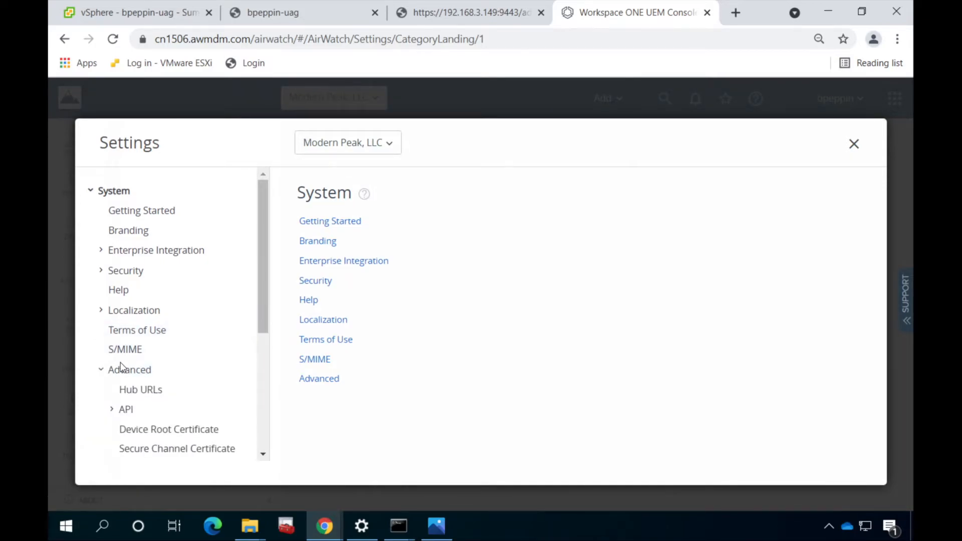
{"action": "scroll", "coordinate": [114, 412], "scroll_direction": "down", "scroll_amount": 3}
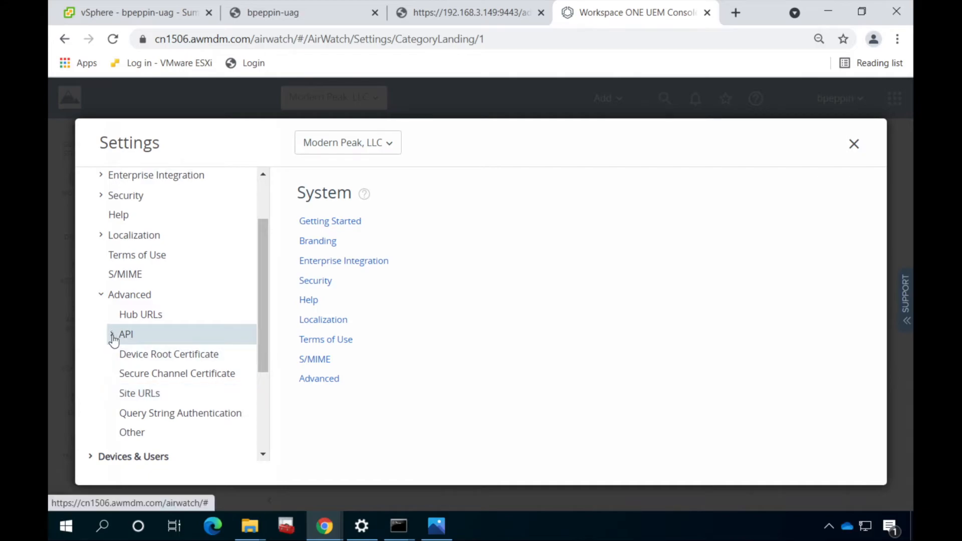
{"action": "left_click", "coordinate": [114, 340]}
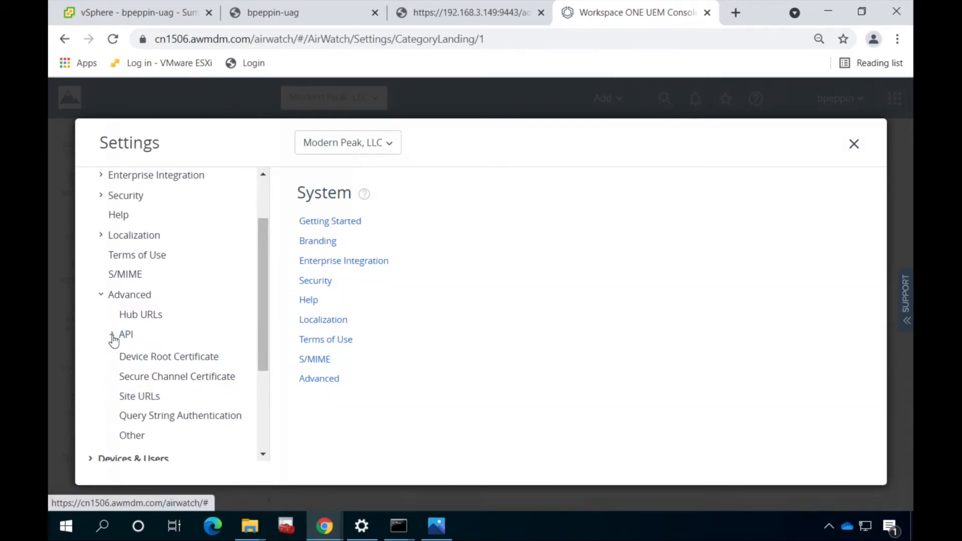
{"action": "left_click", "coordinate": [145, 377]}
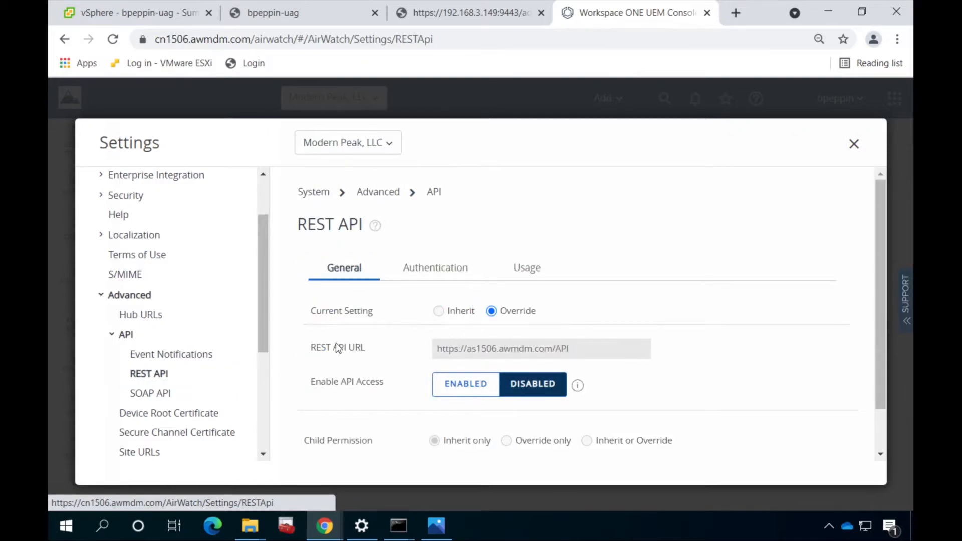
{"action": "scroll", "coordinate": [335, 343], "scroll_direction": "down", "scroll_amount": 1}
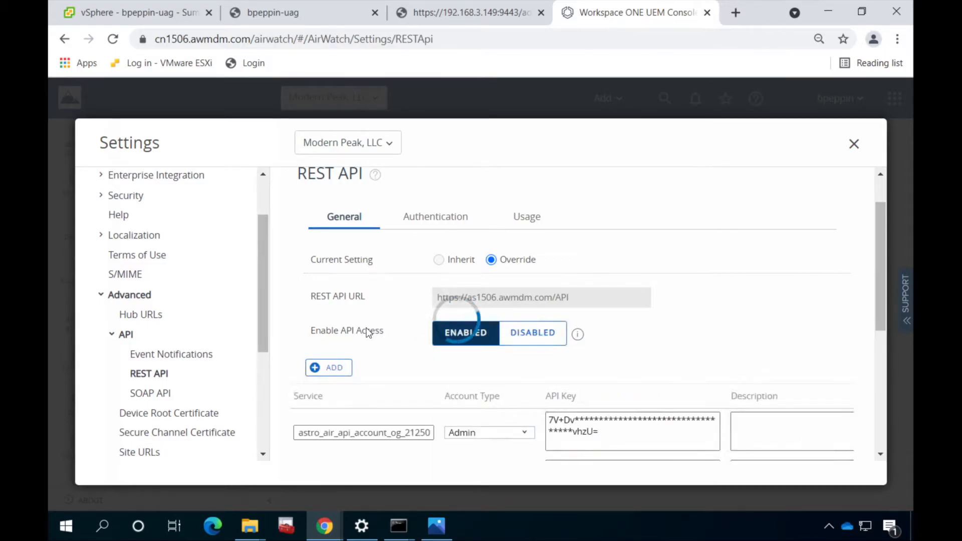
{"action": "scroll", "coordinate": [370, 331], "scroll_direction": "down", "scroll_amount": 5}
{"action": "scroll", "coordinate": [369, 331], "scroll_direction": "down", "scroll_amount": 1}
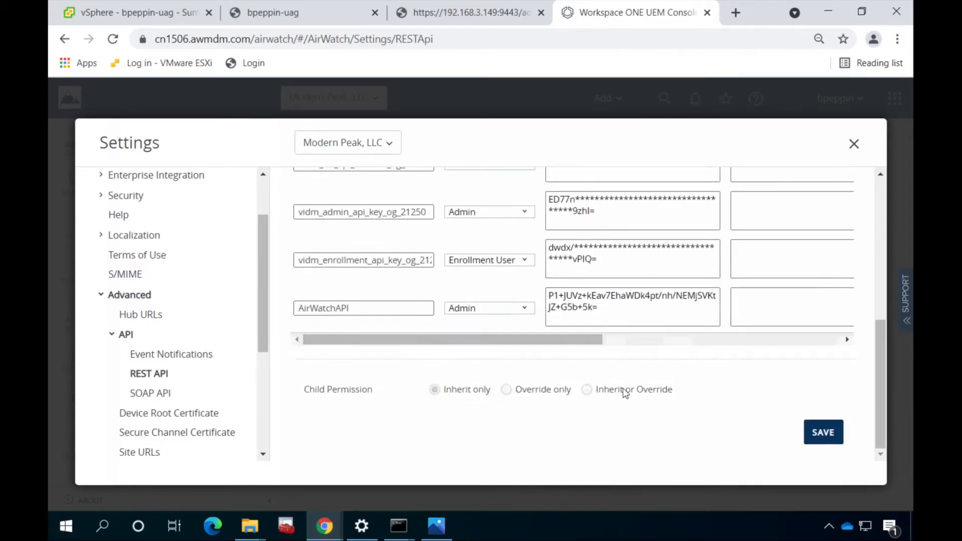
{"action": "left_click", "coordinate": [814, 427]}
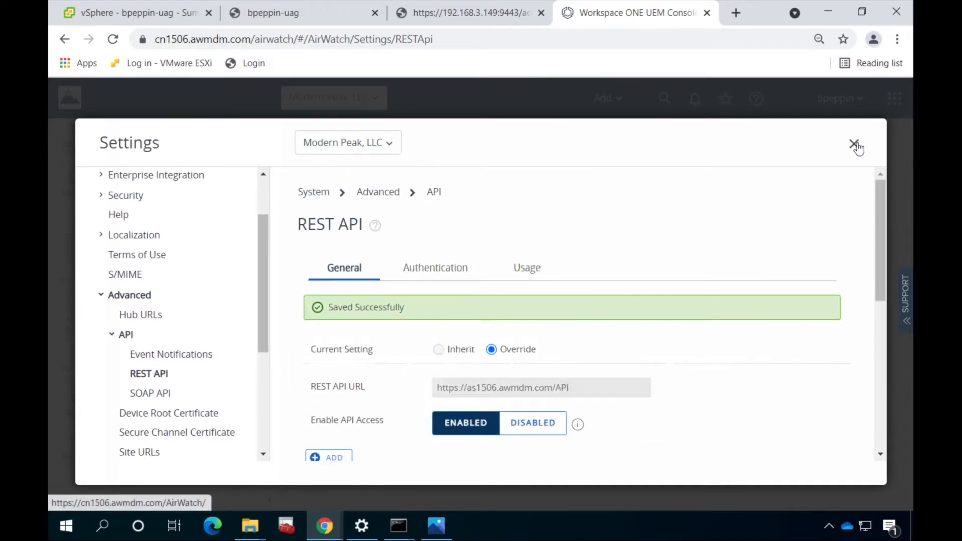
{"action": "left_click", "coordinate": [853, 144]}
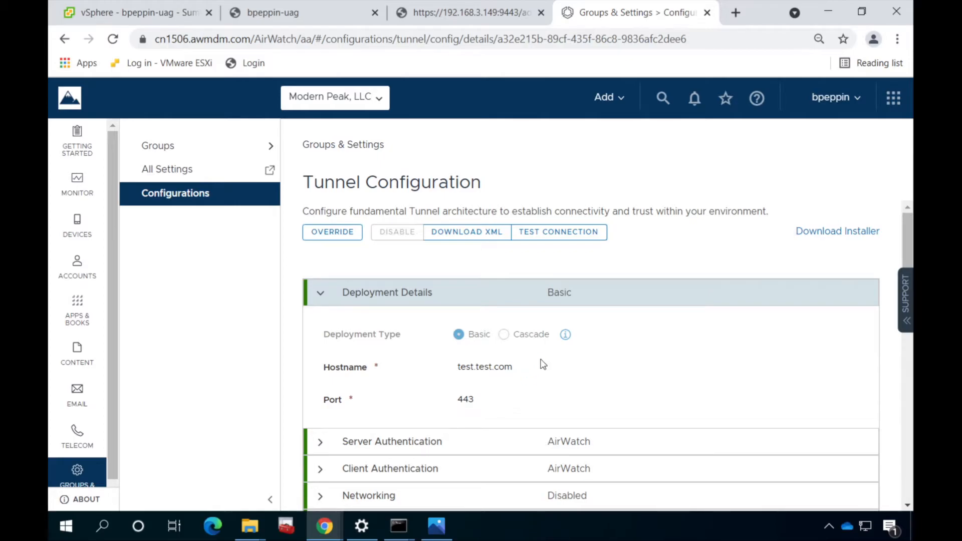
Override the inherited tunnel configuration with hostname bpeppin-uag and port 8443
{"action": "left_click", "coordinate": [351, 234]}
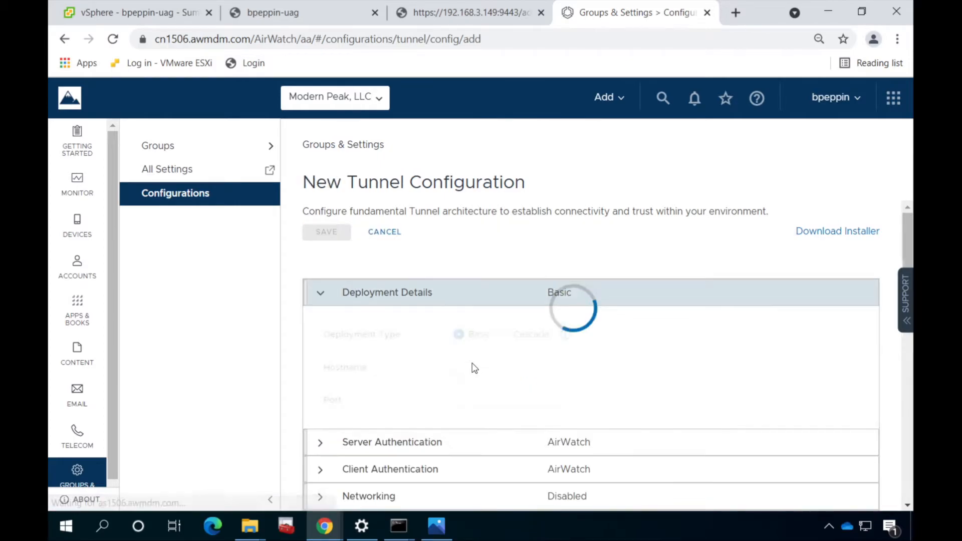
{"action": "left_click", "coordinate": [482, 366]}
{"action": "type", "text": "bpeppin-ua"}
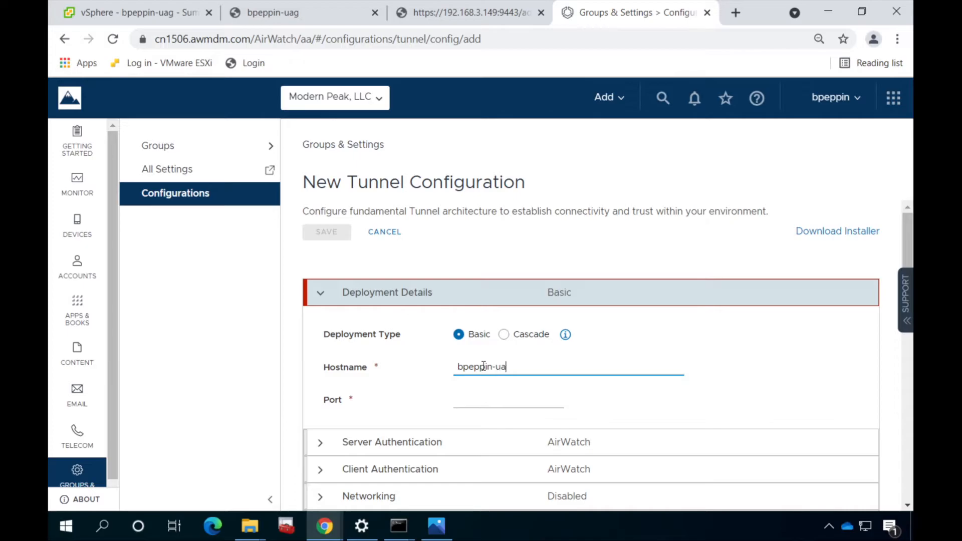
{"action": "type", "text": "g"}
{"action": "left_click", "coordinate": [489, 400]}
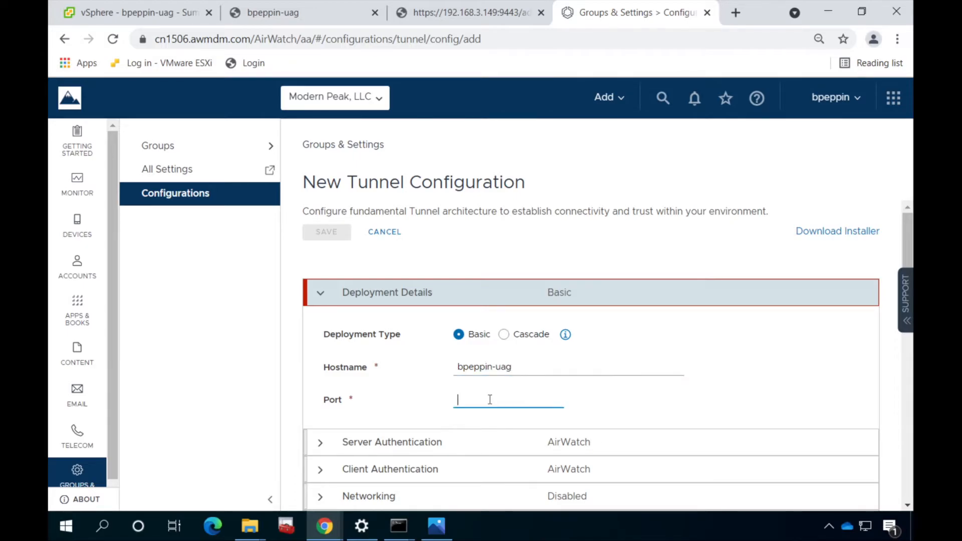
{"action": "type", "text": "9443"}
{"action": "scroll", "coordinate": [481, 398], "scroll_direction": "down", "scroll_amount": 2}
{"action": "key", "text": "Left"}
{"action": "key", "text": "Left"}
{"action": "key", "text": "Left"}
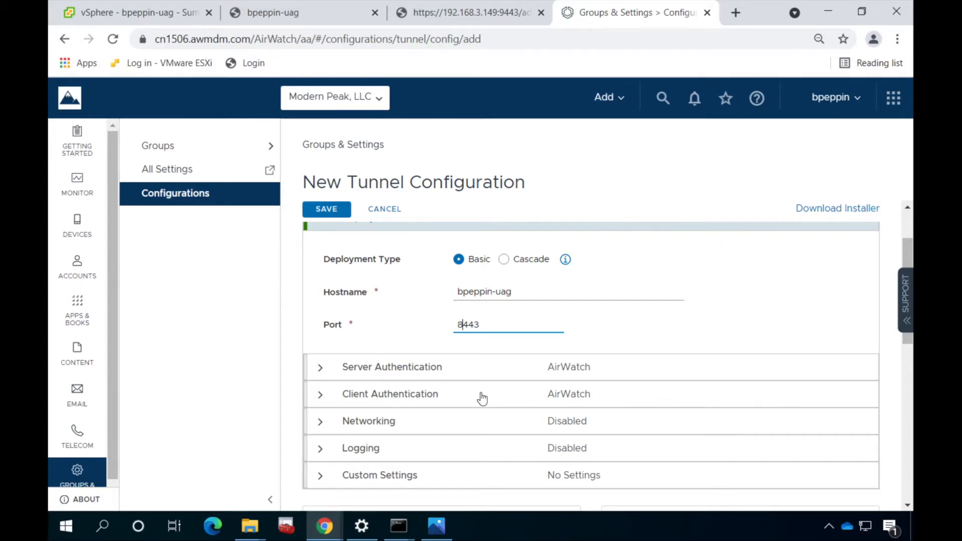
{"action": "left_click", "coordinate": [482, 372]}
Save the tunnel configuration and refresh the gateway's Tunnel status
{"action": "left_click", "coordinate": [482, 375]}
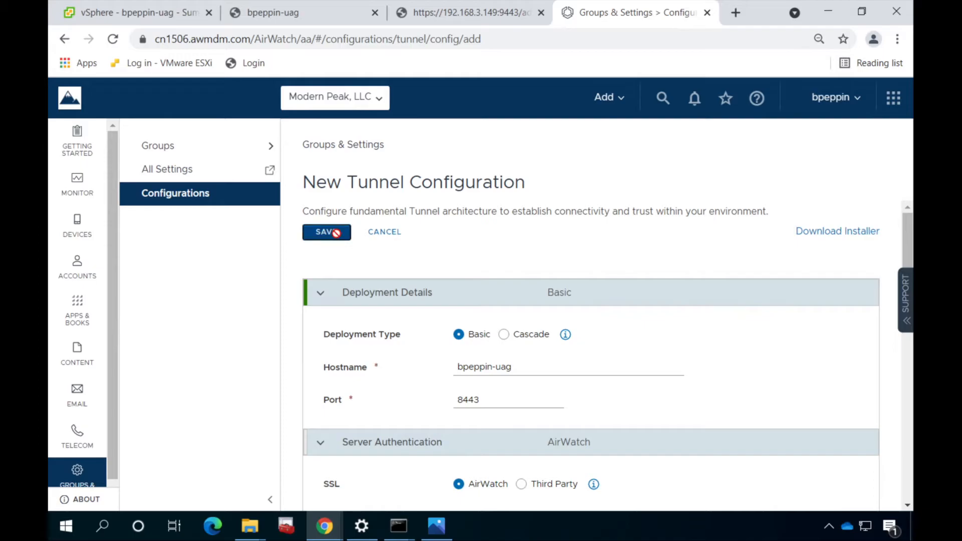
{"action": "left_click", "coordinate": [328, 232]}
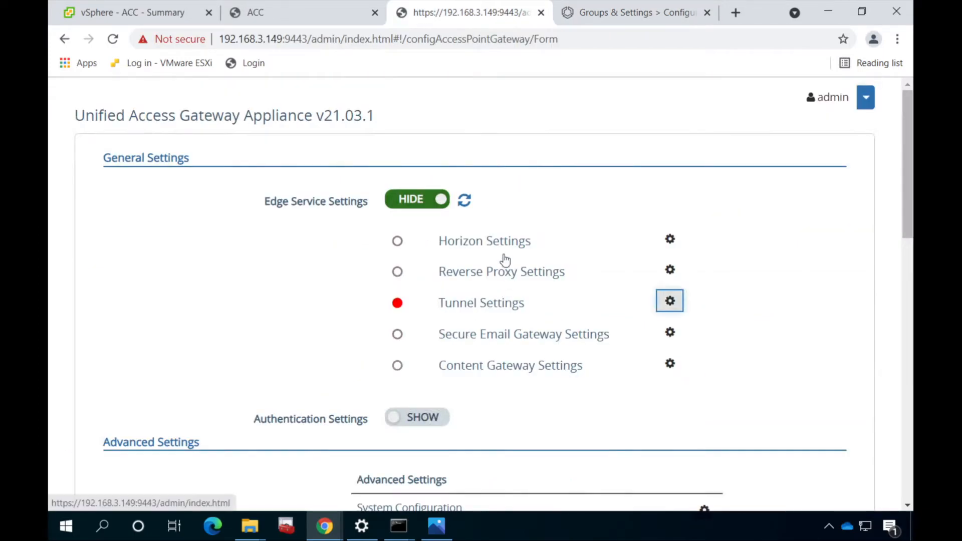
{"action": "left_click", "coordinate": [465, 202]}
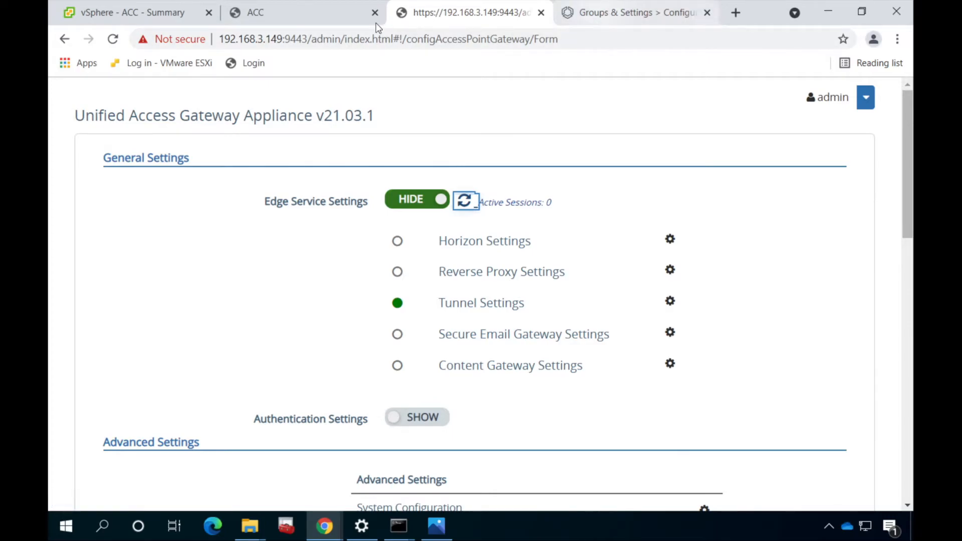
Run Test Connection for Console to AWCM and Tunnel to API on the Tunnel Configuration page
{"action": "left_click", "coordinate": [595, 14]}
{"action": "left_click", "coordinate": [547, 231]}
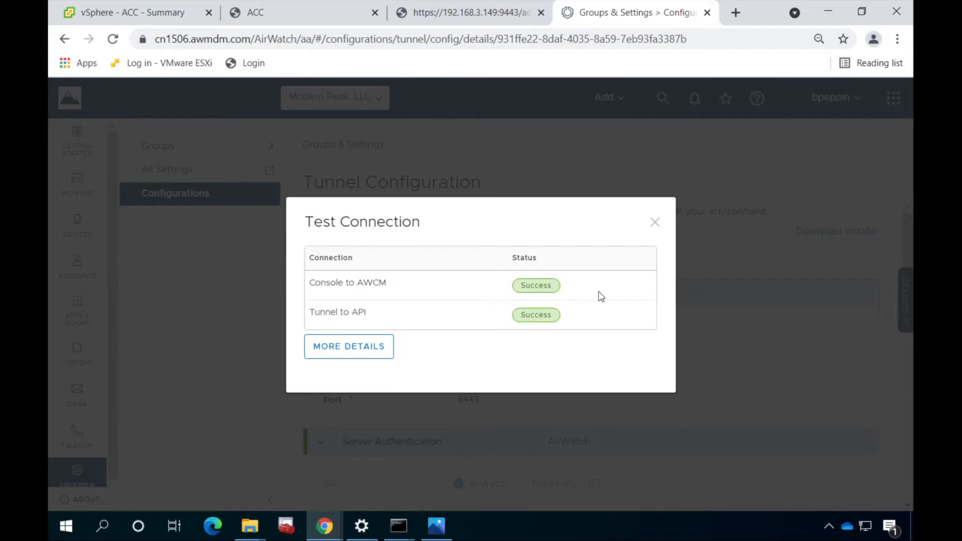
Open the application list of the Default device traffic rule set
{"action": "left_click", "coordinate": [655, 222]}
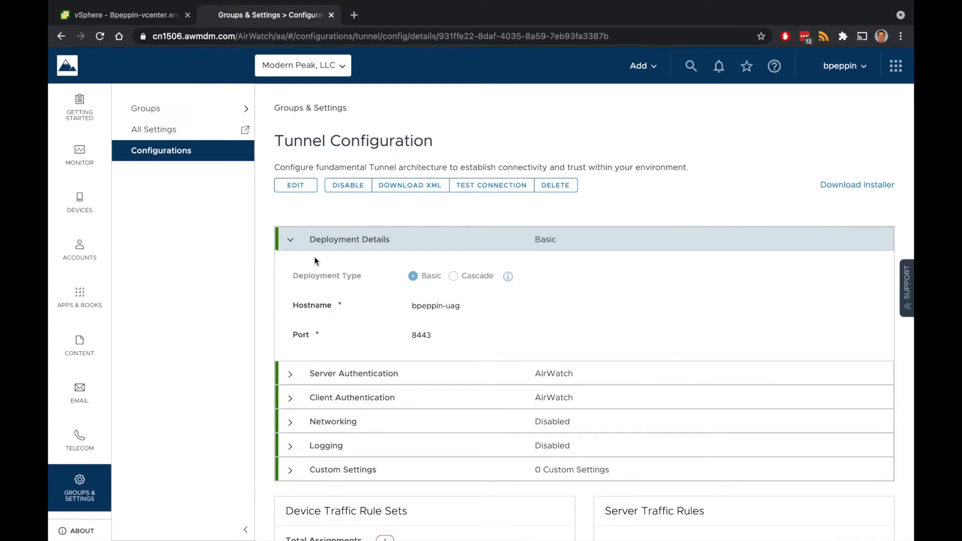
{"action": "scroll", "coordinate": [314, 257], "scroll_direction": "down", "scroll_amount": 5}
{"action": "left_click", "coordinate": [294, 390]}
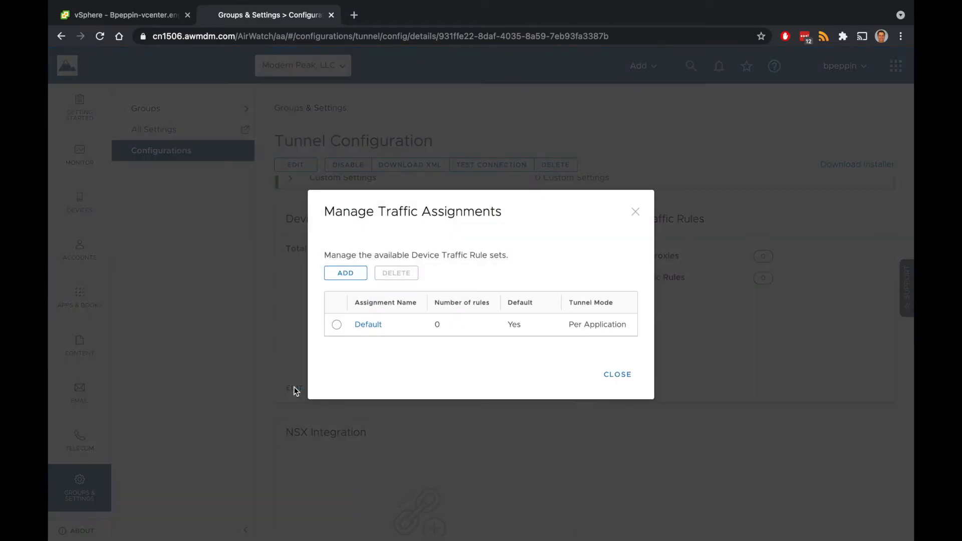
{"action": "left_click", "coordinate": [376, 325]}
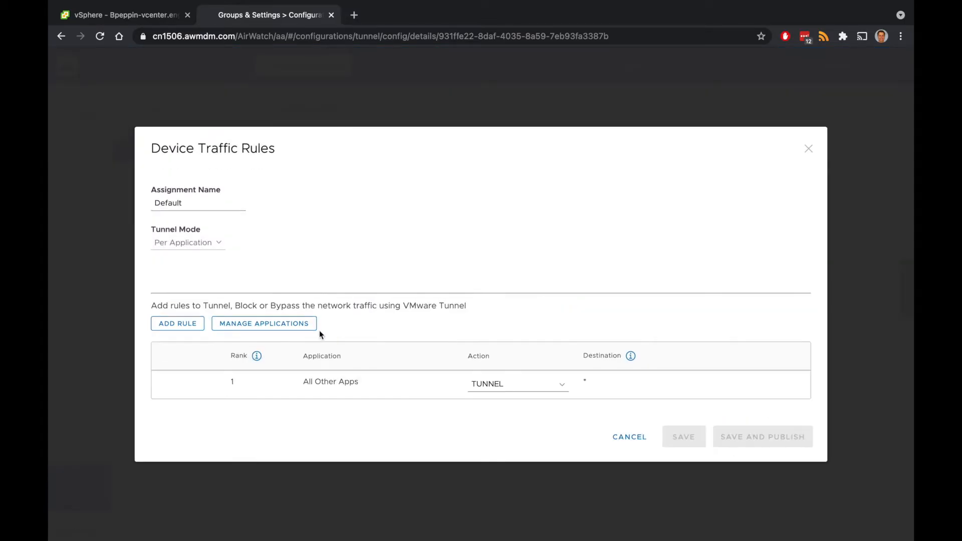
{"action": "left_click", "coordinate": [289, 328]}
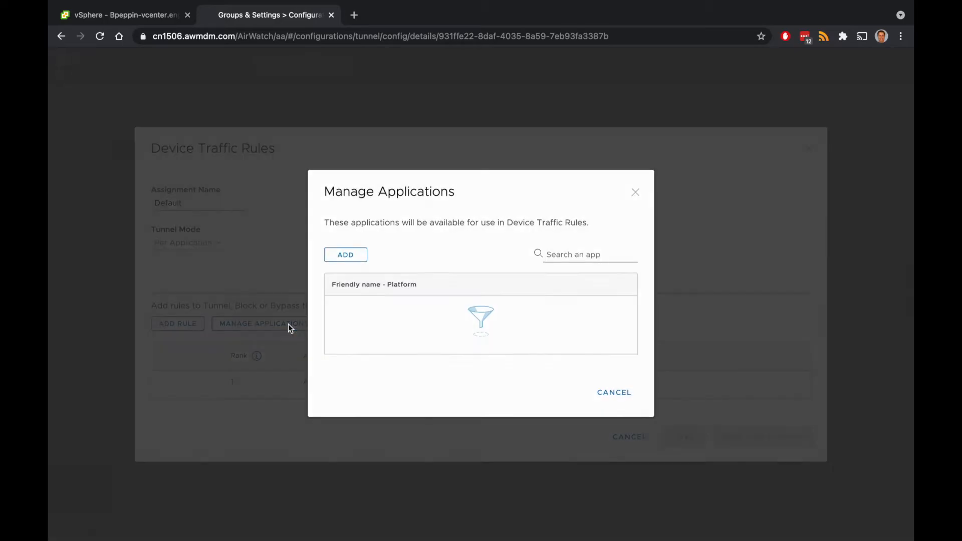
Add a Desktop App named System with identifier System
{"action": "left_click", "coordinate": [350, 258]}
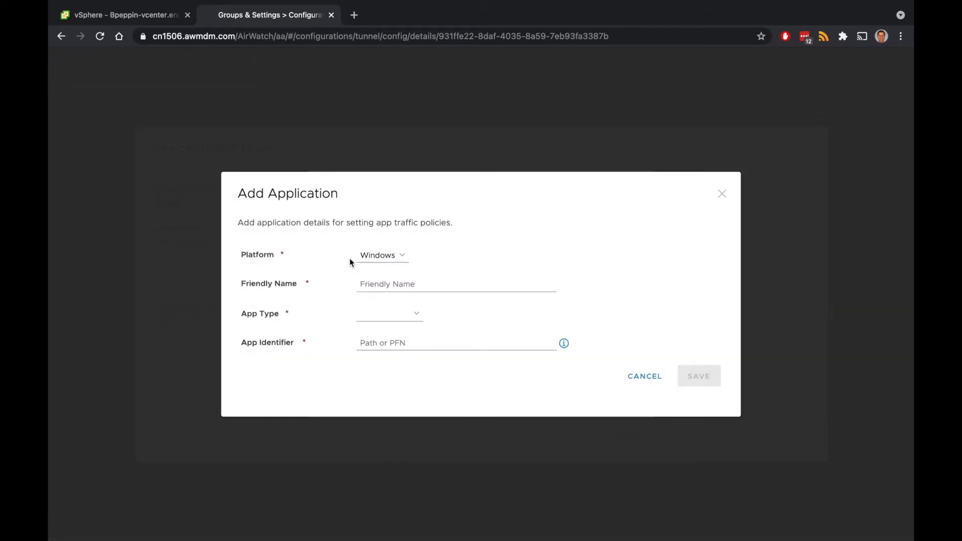
{"action": "left_click", "coordinate": [367, 281]}
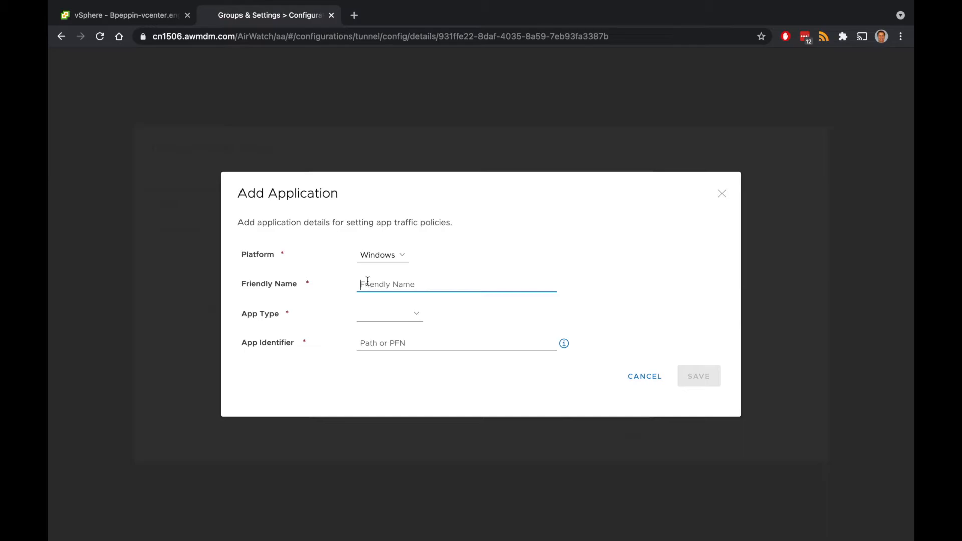
{"action": "type", "text": "System"}
{"action": "key", "text": "Tab"}
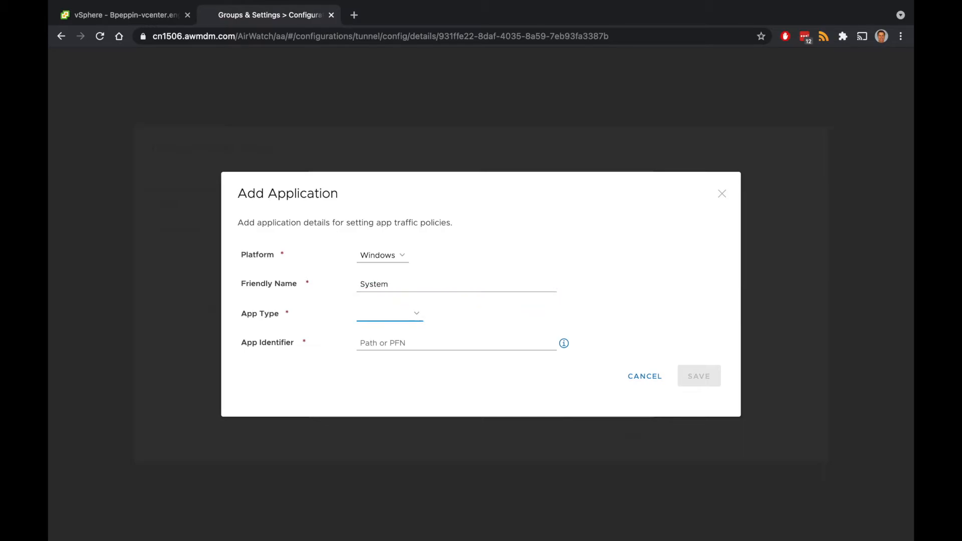
{"action": "key", "text": "Down"}
{"action": "key", "text": "Tab"}
{"action": "type", "text": "S"}
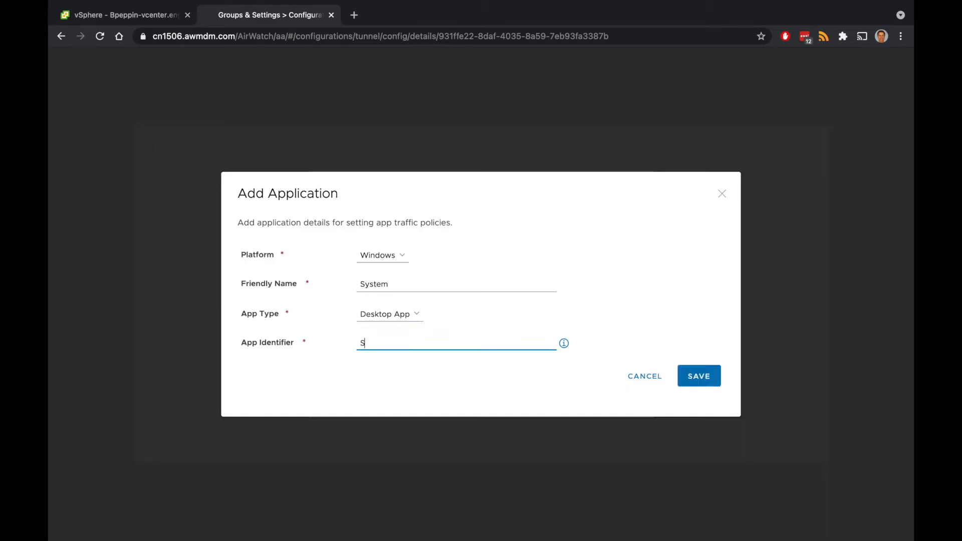
{"action": "type", "text": "ystem"}
{"action": "left_click", "coordinate": [688, 371]}
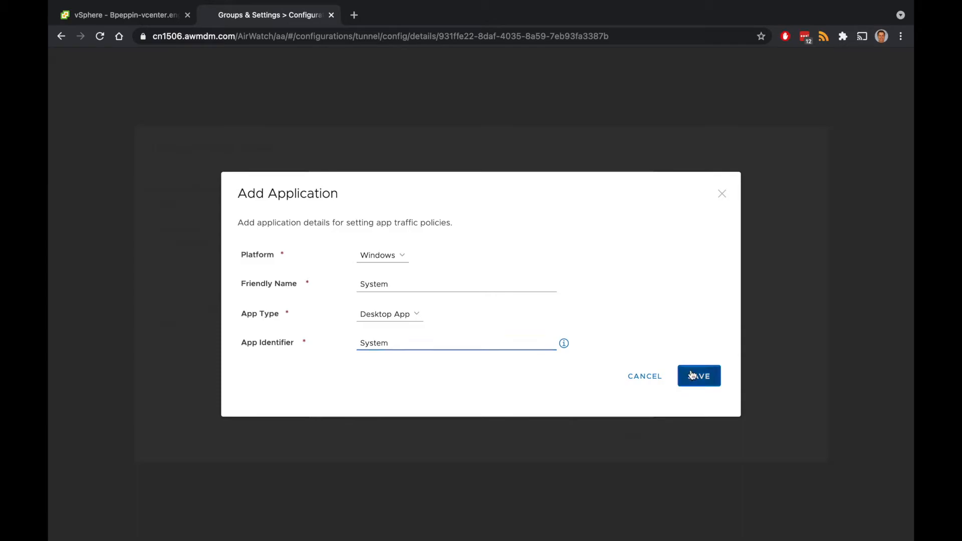
Add a Desktop App svchost at c:\windows\system32\svchost.exe
{"action": "left_click", "coordinate": [362, 266]}
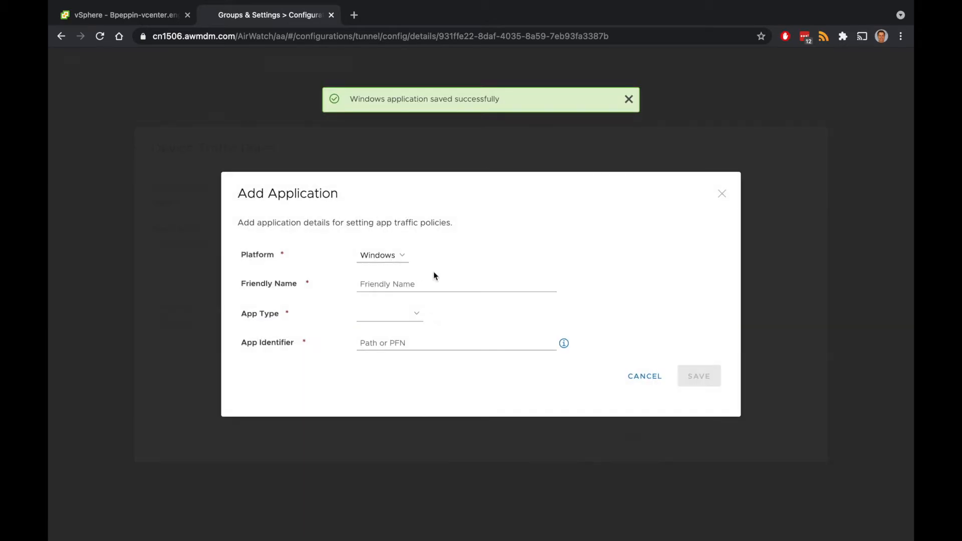
{"action": "left_click", "coordinate": [433, 281]}
{"action": "type", "text": "S"}
{"action": "key", "text": "BackSpace"}
{"action": "type", "text": "svcho"}
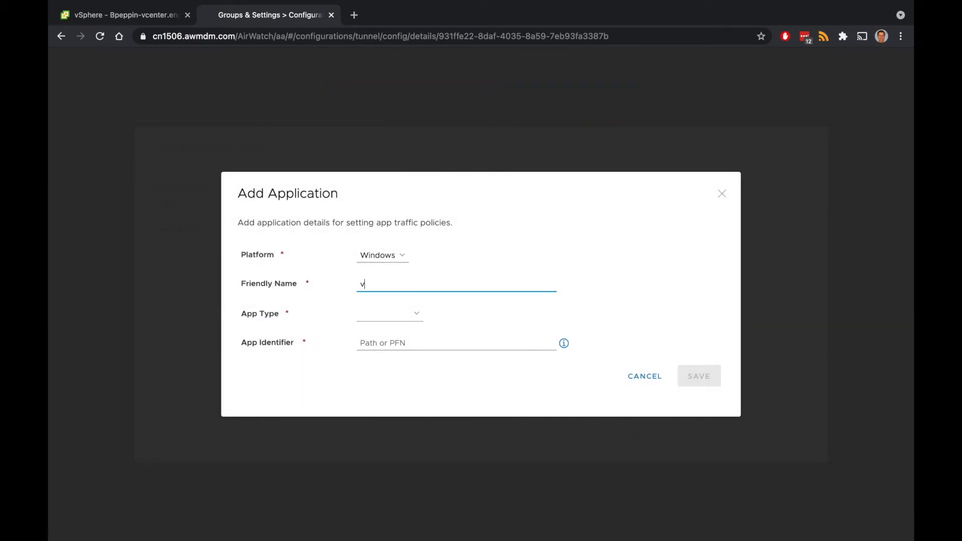
{"action": "type", "text": "st"}
{"action": "key", "text": "Tab"}
{"action": "key", "text": "d"}
{"action": "key", "text": "Tab"}
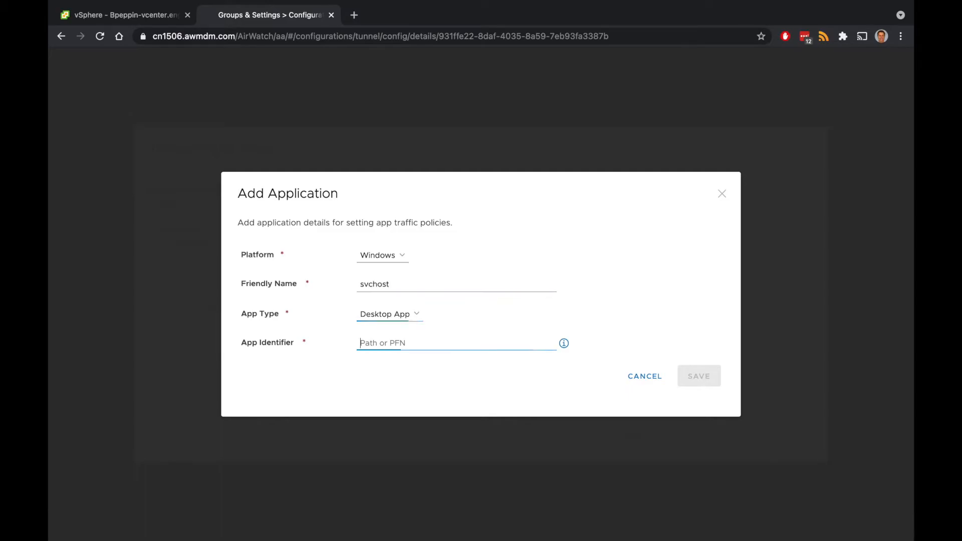
{"action": "type", "text": "c:\\windows"}
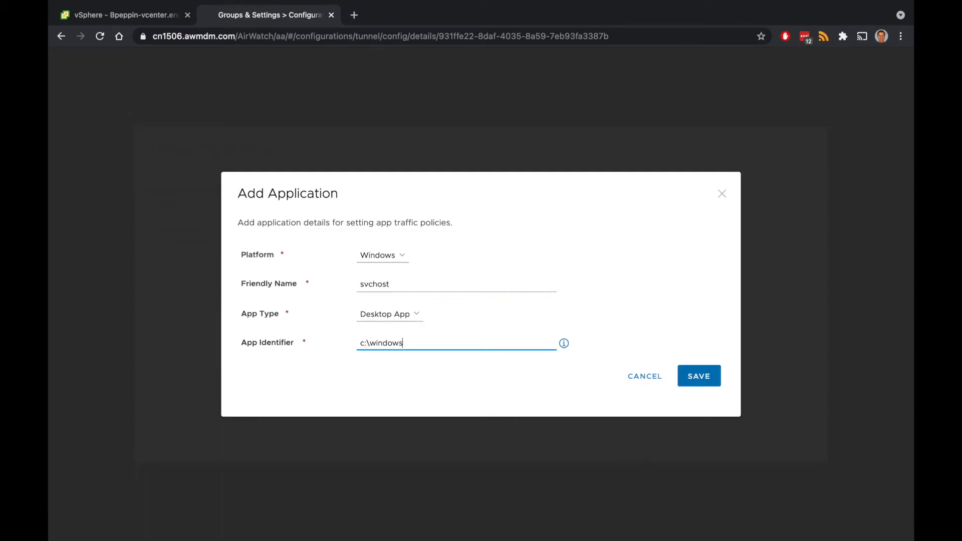
{"action": "type", "text": "\\system32\\svchost.exe"}
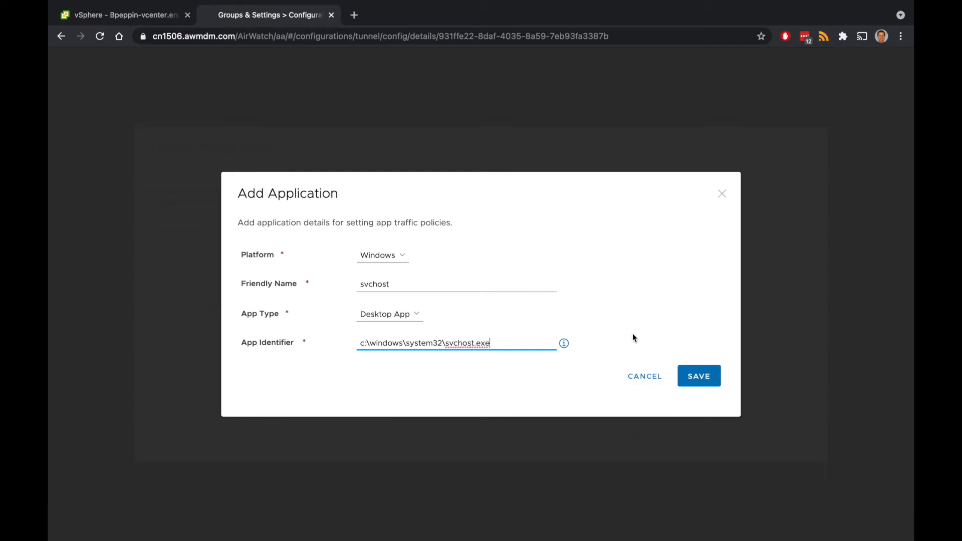
{"action": "left_click", "coordinate": [686, 382]}
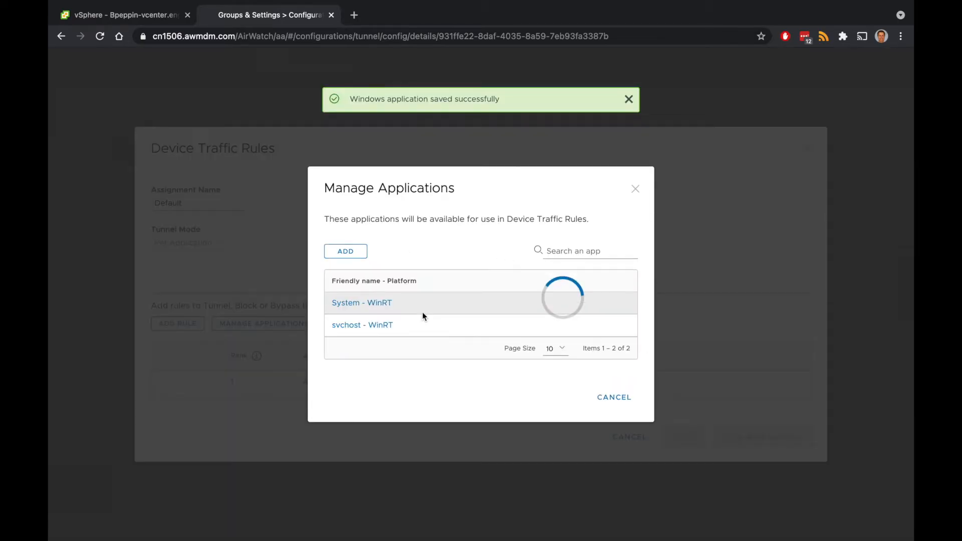
Add a Desktop App lsass.exe at C:\windows\system32\lsass.exe
{"action": "left_click", "coordinate": [353, 253]}
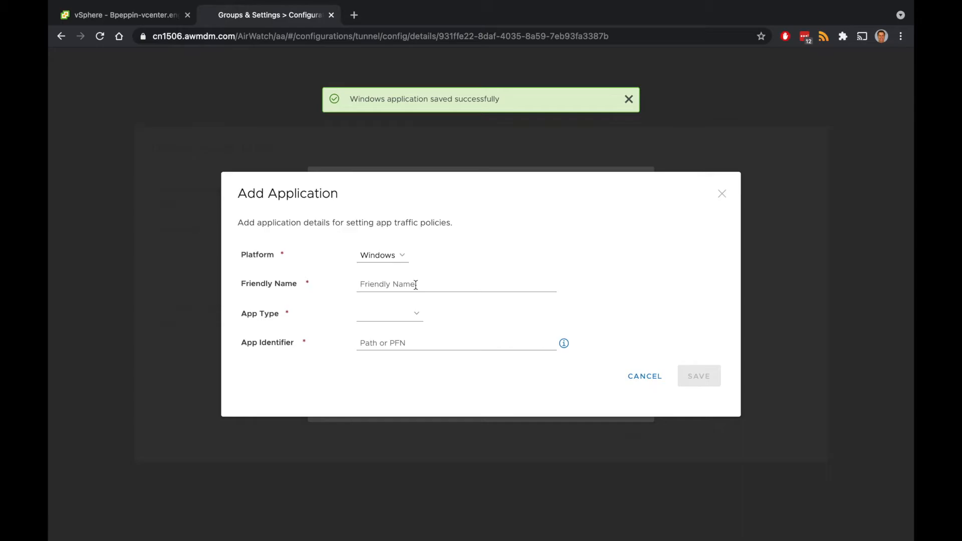
{"action": "left_click", "coordinate": [415, 285]}
{"action": "type", "text": "lsass.exe"}
{"action": "key", "text": "Tab"}
{"action": "key", "text": "Tab"}
{"action": "type", "text": "C"}
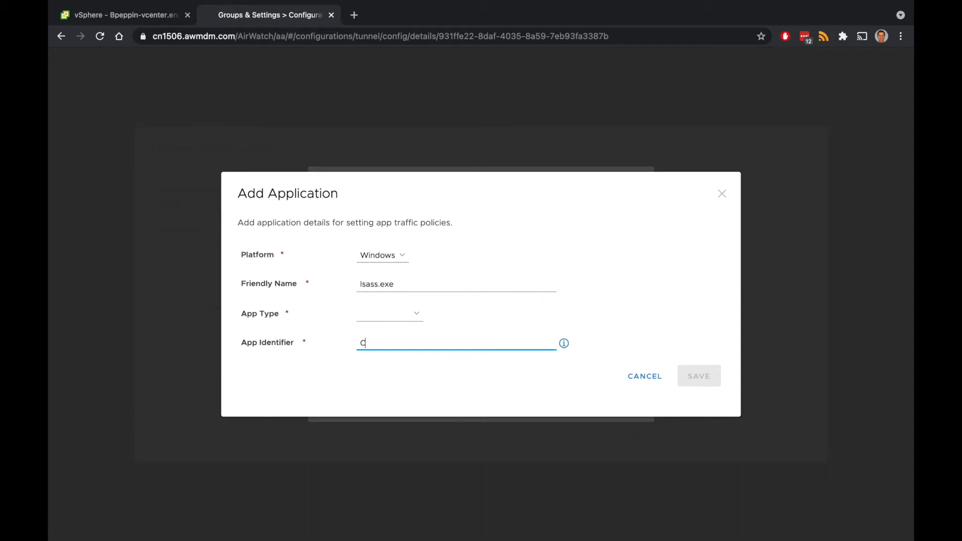
{"action": "key", "text": "shift+Tab"}
{"action": "key", "text": "d"}
{"action": "key", "text": "Tab"}
{"action": "type", "text": "C:\\window"}
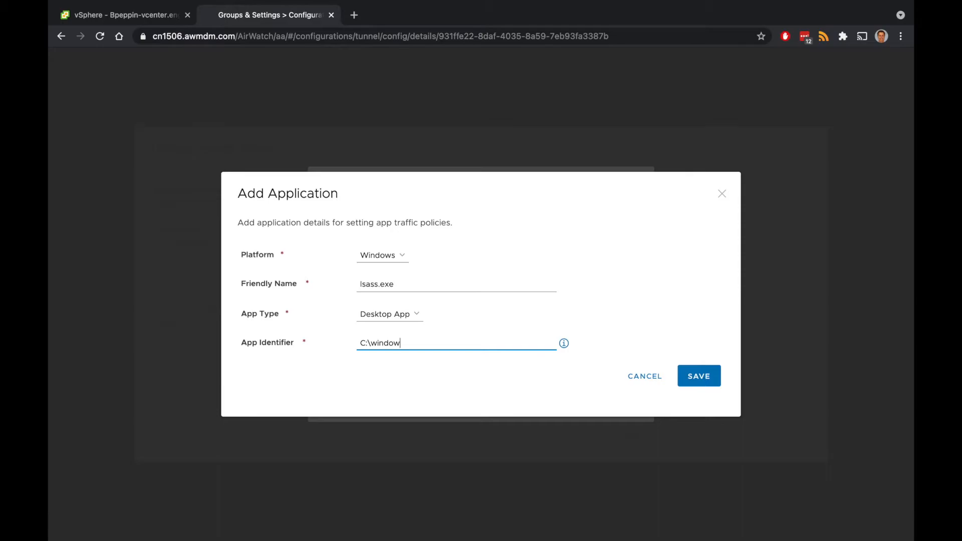
{"action": "type", "text": "s\\system32\\lsass.exe"}
{"action": "left_click", "coordinate": [686, 382]}
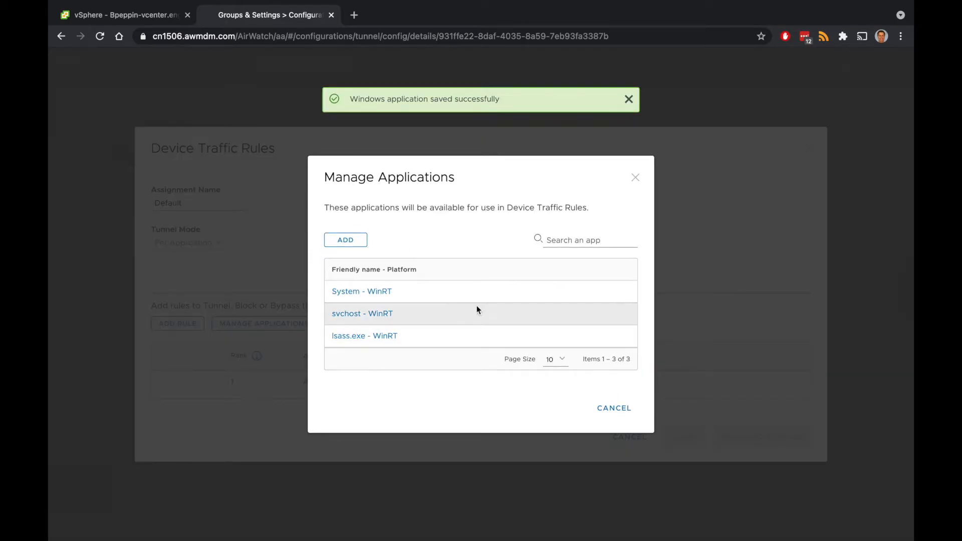
Add a Desktop App Explorer at C:\Windows\explorer.exe and close the application list
{"action": "left_click", "coordinate": [365, 248]}
{"action": "type", "text": "Ex"}
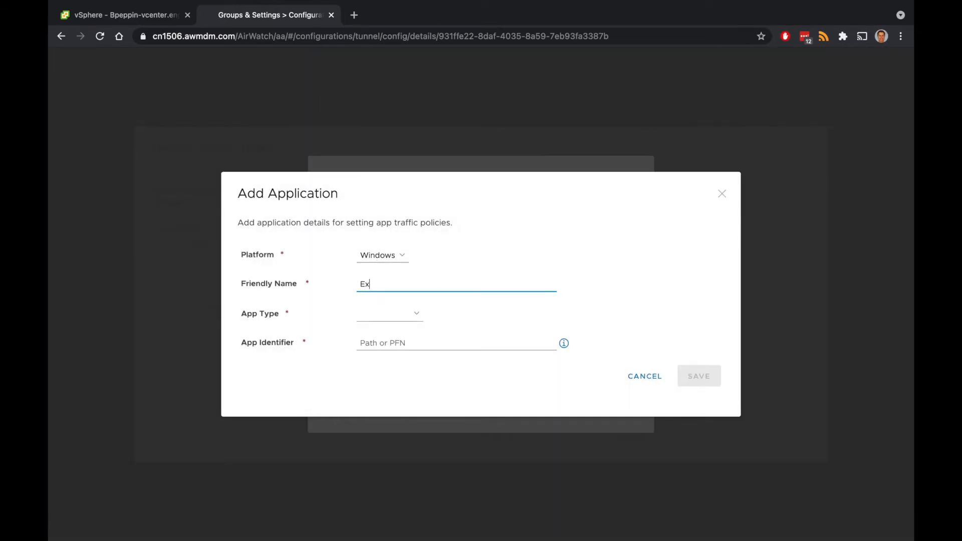
{"action": "type", "text": "plore"}
{"action": "key", "text": "Tab"}
{"action": "key", "text": "d"}
{"action": "key", "text": "Tab"}
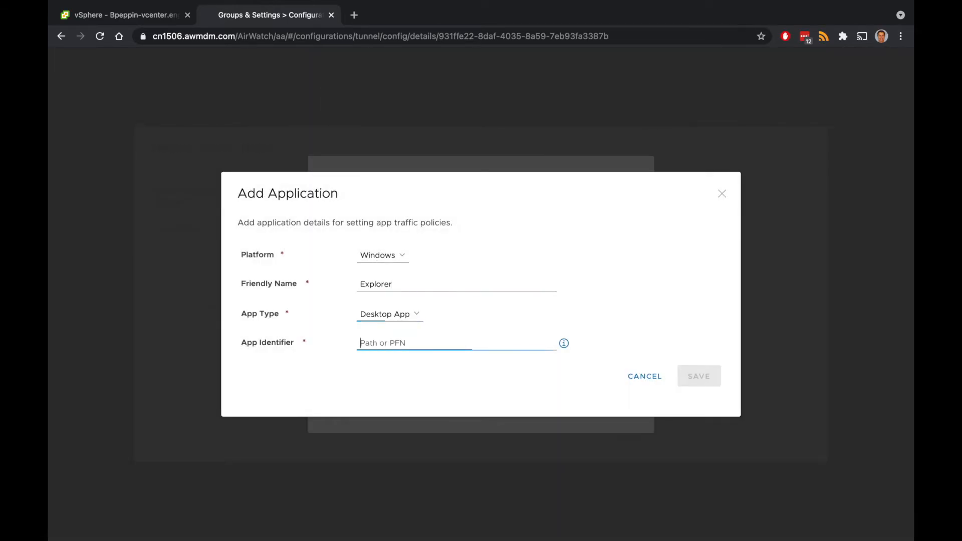
{"action": "type", "text": "C:\\W"}
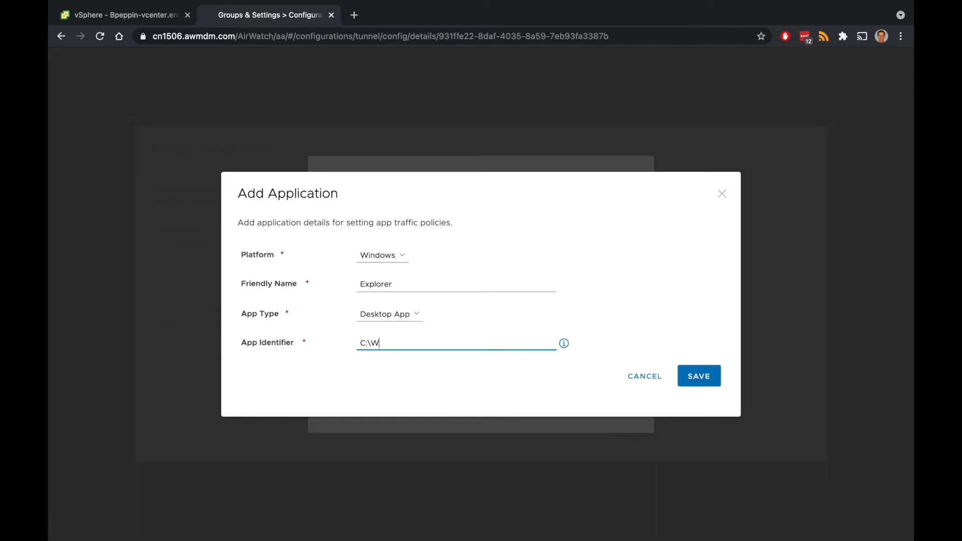
{"action": "type", "text": "indows\\explorer.exe"}
{"action": "left_click", "coordinate": [697, 376]}
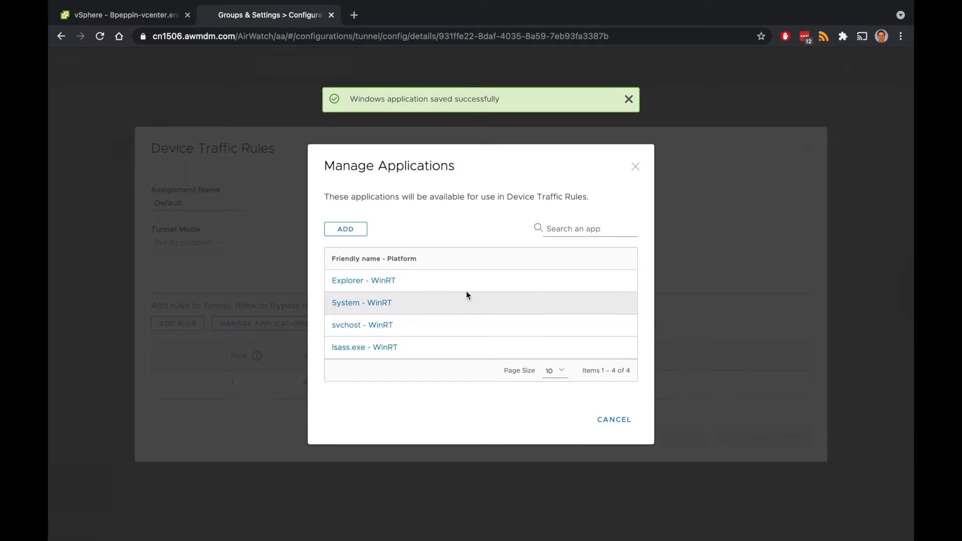
{"action": "left_click", "coordinate": [636, 168]}
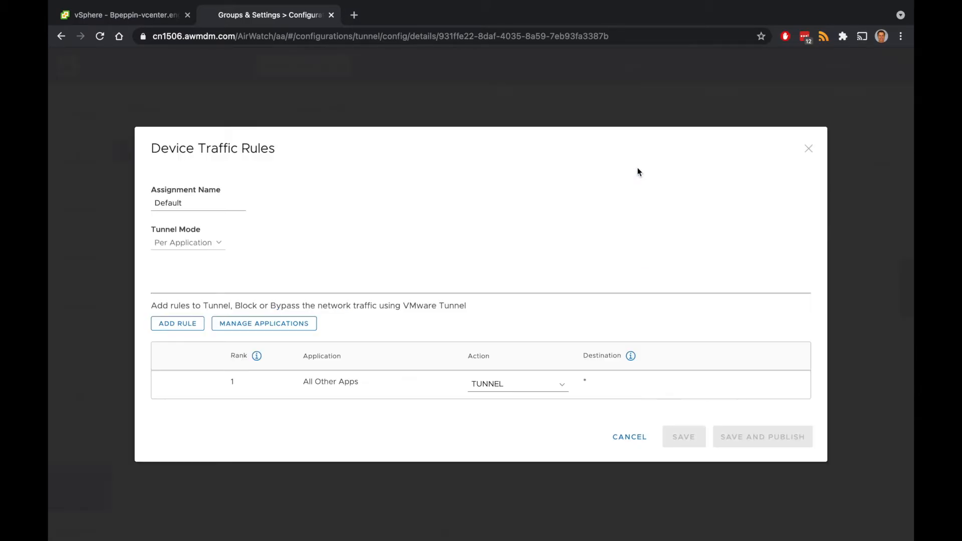
Add a device traffic rule covering the Explorer, System, svchost and lsass.exe apps
{"action": "left_click", "coordinate": [176, 324]}
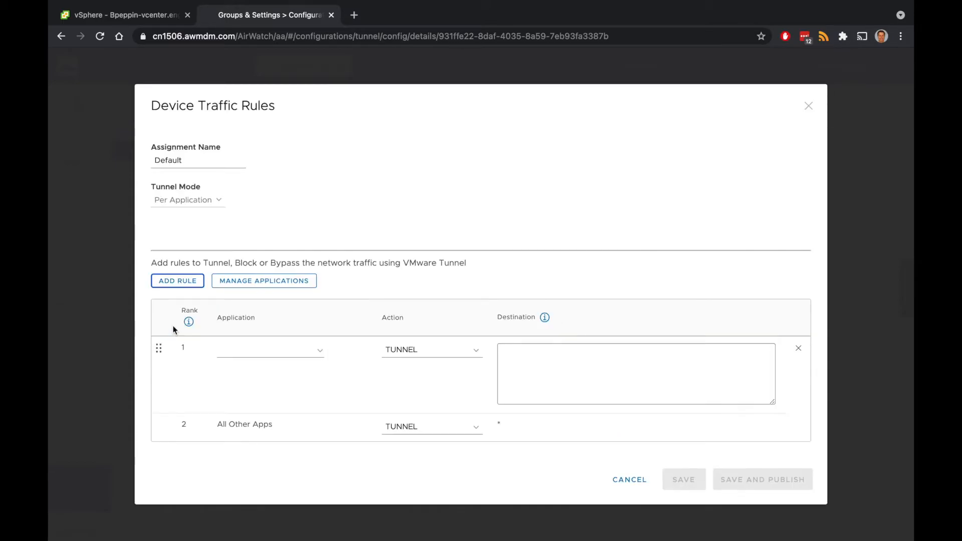
{"action": "left_click", "coordinate": [320, 356]}
{"action": "left_click", "coordinate": [321, 352]}
{"action": "scroll", "coordinate": [264, 410], "scroll_direction": "down", "scroll_amount": 1}
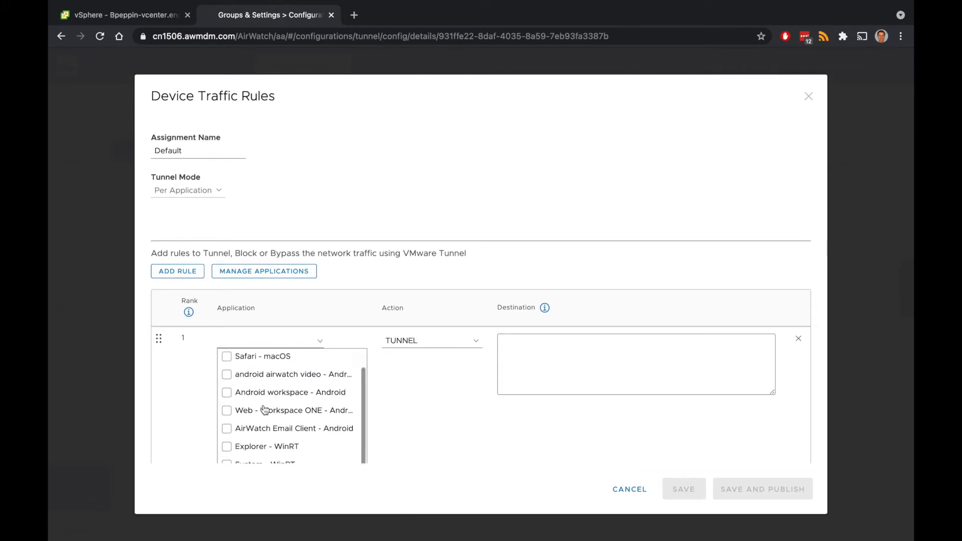
{"action": "scroll", "coordinate": [265, 410], "scroll_direction": "down", "scroll_amount": 5}
{"action": "left_click", "coordinate": [227, 381]}
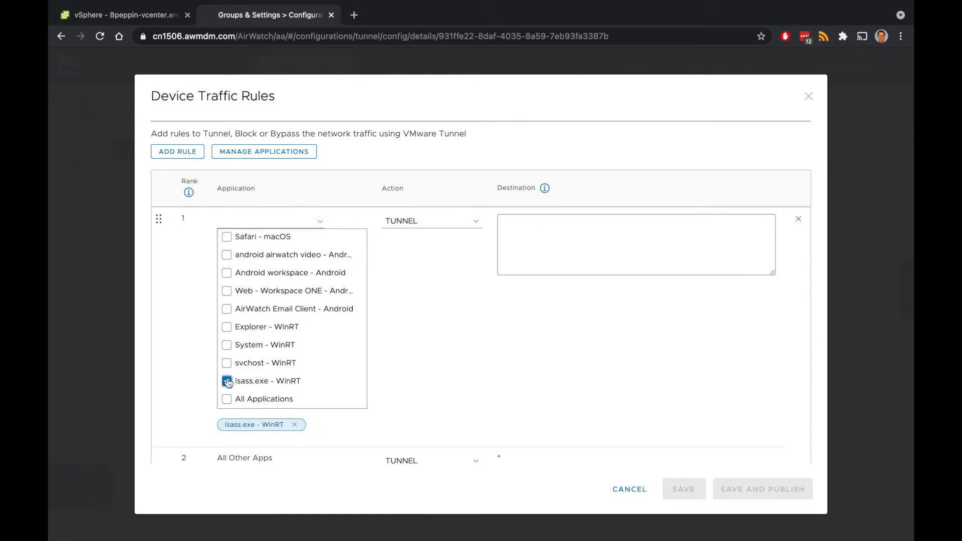
{"action": "left_click", "coordinate": [227, 363]}
{"action": "left_click", "coordinate": [227, 345]}
{"action": "left_click", "coordinate": [226, 327]}
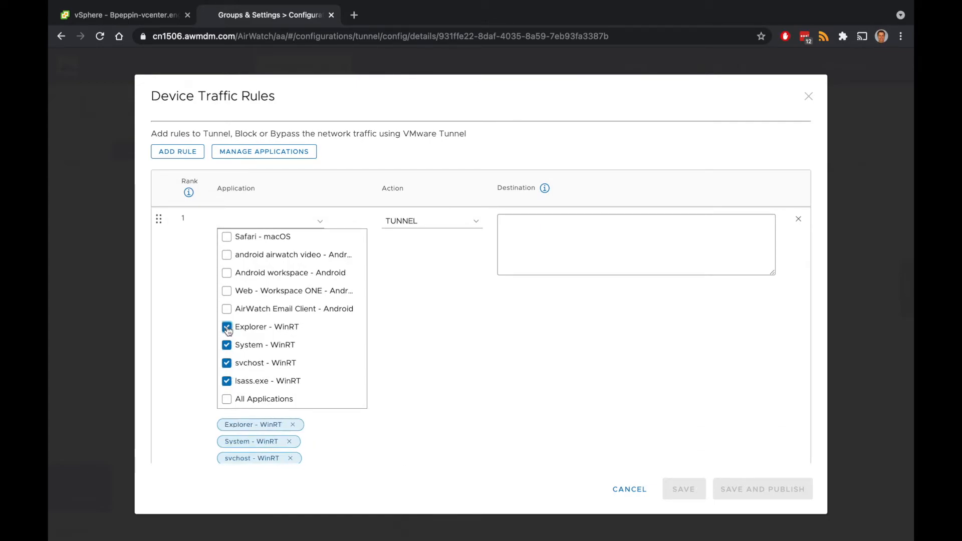
{"action": "left_click", "coordinate": [413, 346]}
Set the rule's destination to *.modern-peak.com, then save and publish the traffic rules
{"action": "left_click", "coordinate": [548, 354]}
{"action": "type", "text": "*"}
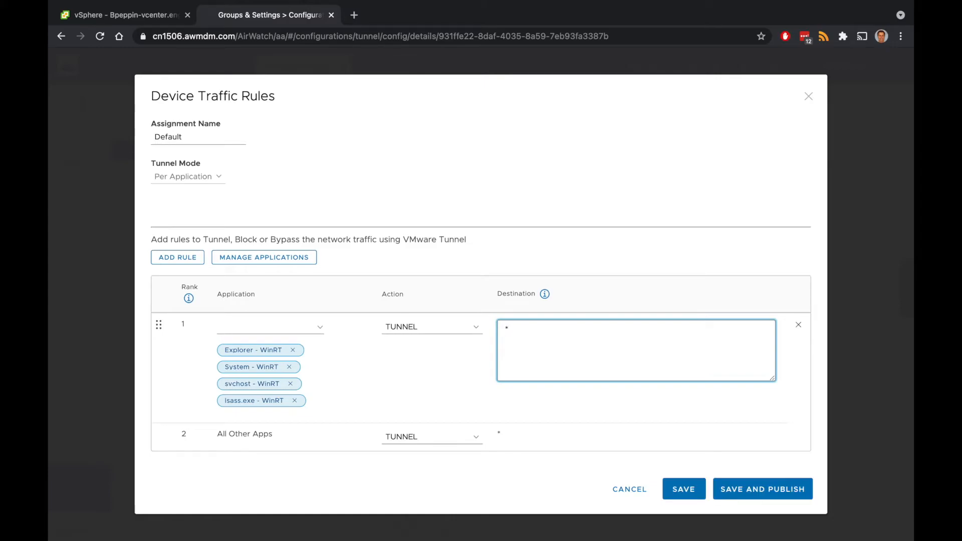
{"action": "type", "text": ".moder-peak"}
{"action": "key", "text": "BackSpace"}
{"action": "key", "text": "BackSpace"}
{"action": "key", "text": "BackSpace"}
{"action": "key", "text": "BackSpace"}
{"action": "key", "text": "BackSpace"}
{"action": "type", "text": "n-peak.com"}
{"action": "left_click", "coordinate": [734, 489]}
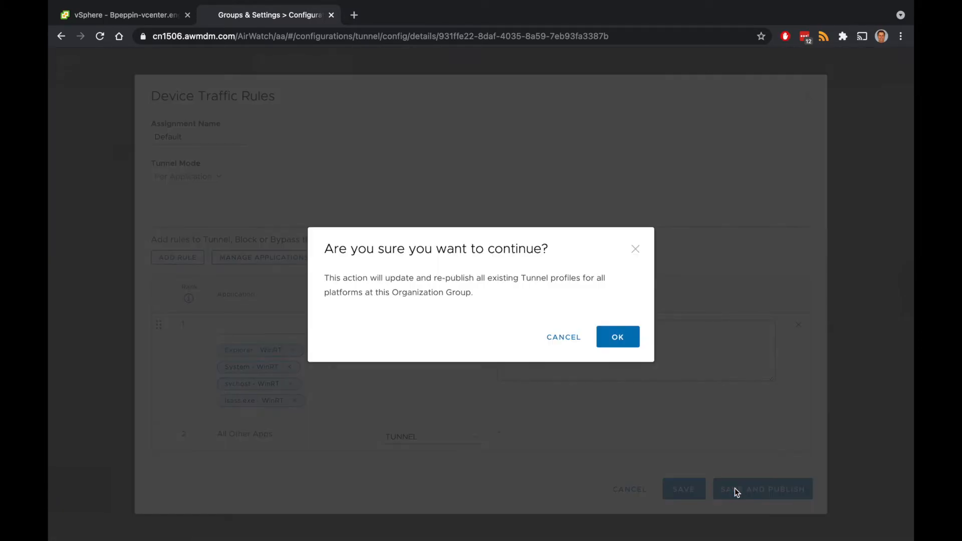
{"action": "left_click", "coordinate": [619, 337]}
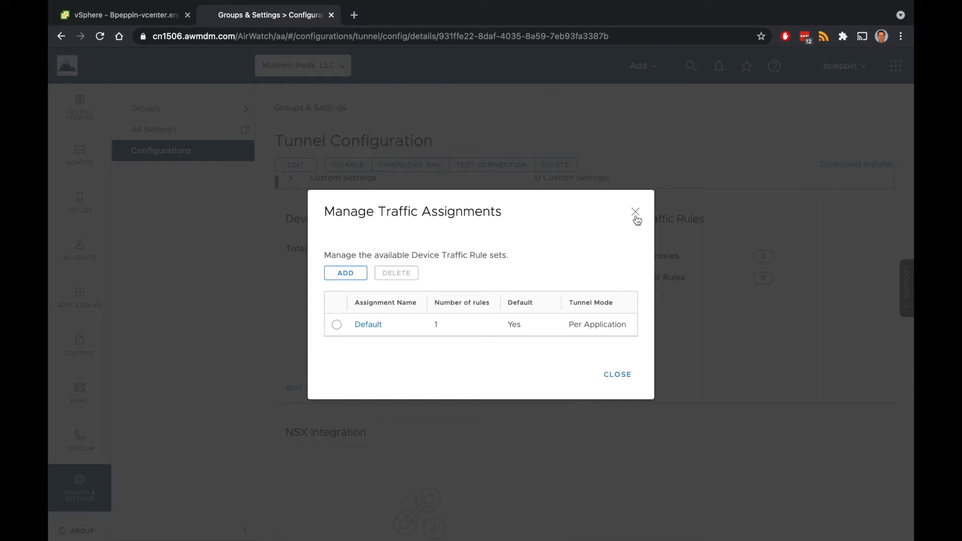
{"action": "left_click", "coordinate": [619, 376]}
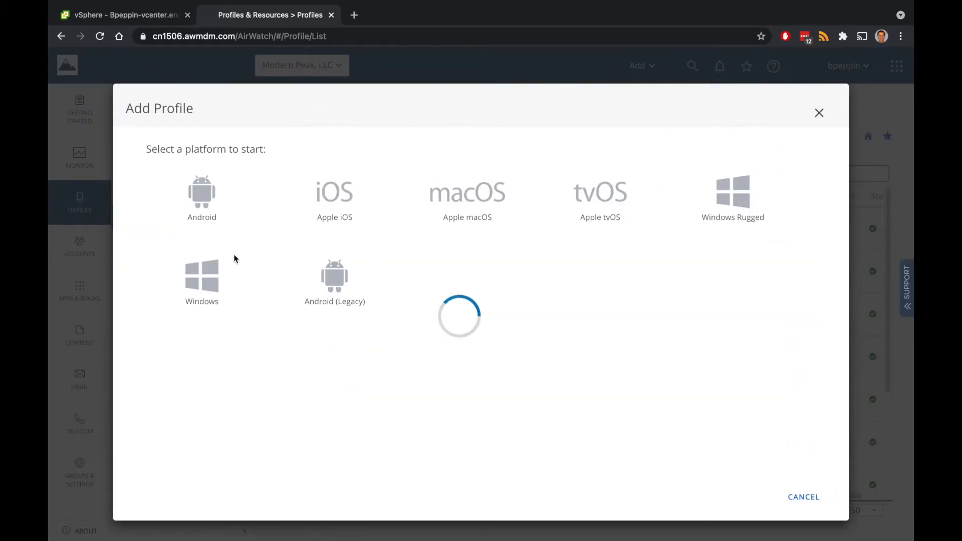
Create a Windows Desktop device profile named Tunnel, described as 'Tunnel Default Profile'
{"action": "left_click", "coordinate": [204, 277]}
{"action": "left_click", "coordinate": [204, 169]}
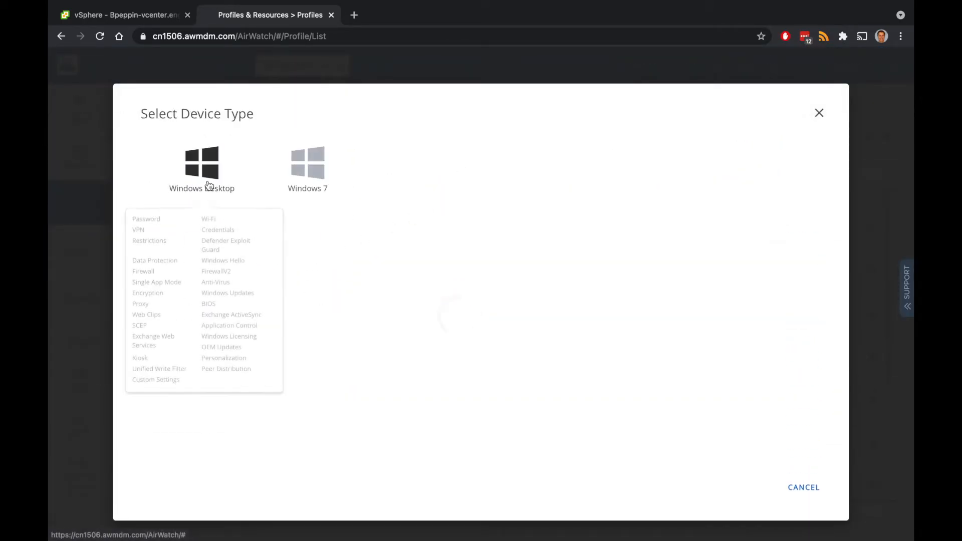
{"action": "left_click", "coordinate": [297, 197]}
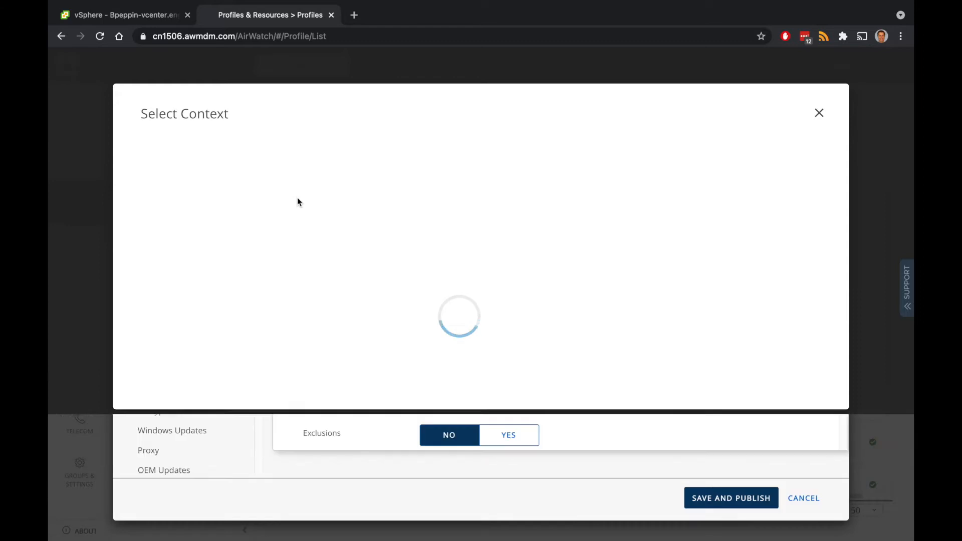
{"action": "left_click", "coordinate": [428, 183]}
{"action": "type", "text": "Tunnel"}
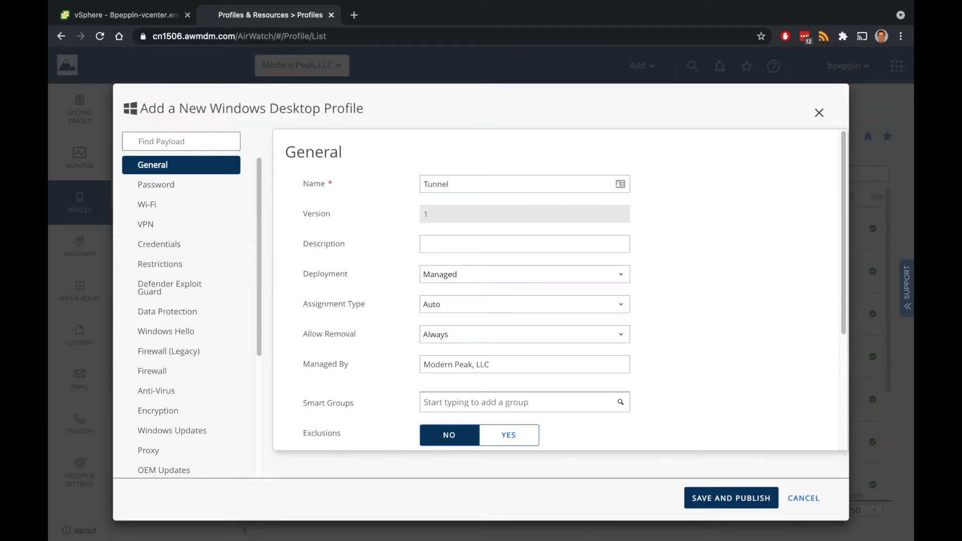
{"action": "type", "text": " P"}
{"action": "key", "text": "Tab"}
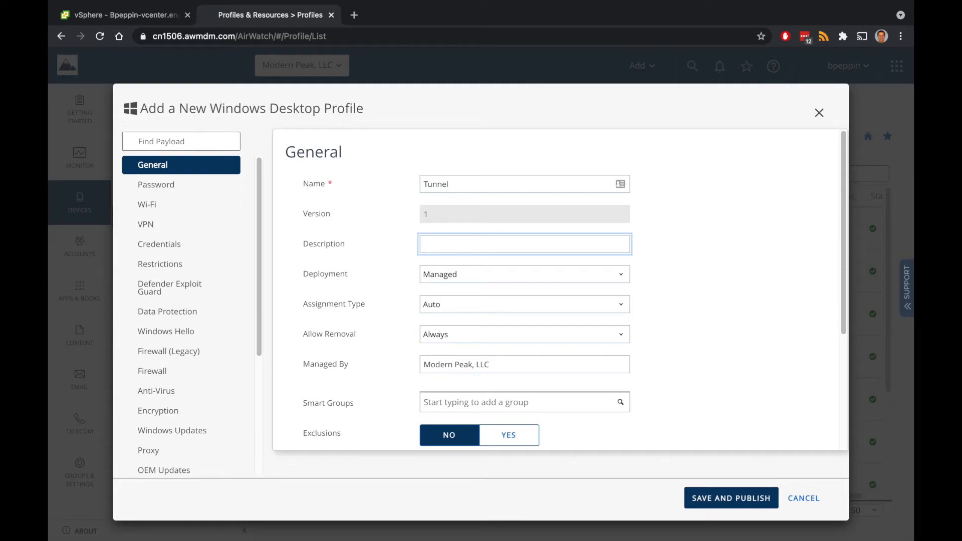
{"action": "type", "text": "Tunnel Default Profile"}
Assign the profile to the All Windows 10 Devices smart group
{"action": "left_click", "coordinate": [465, 407]}
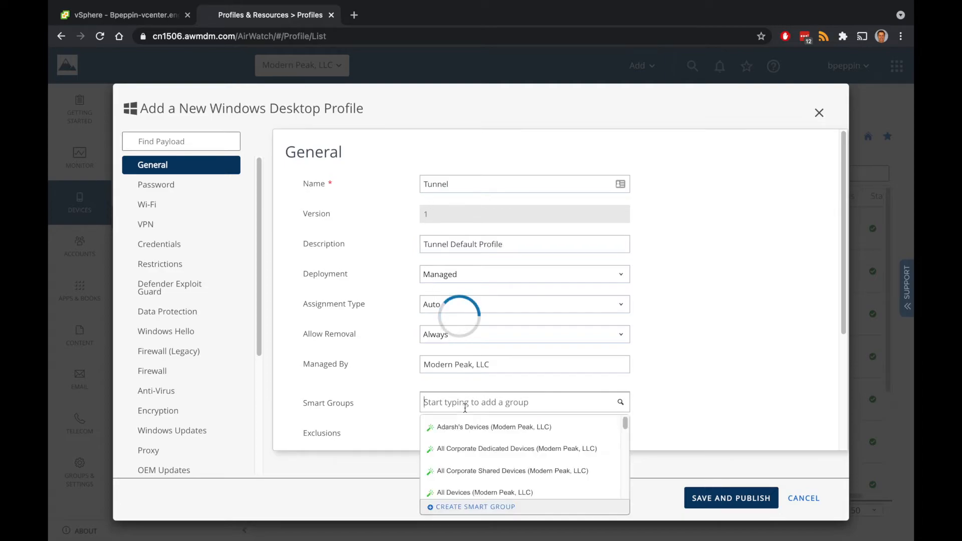
{"action": "type", "text": "win10"}
{"action": "key", "text": "Return"}
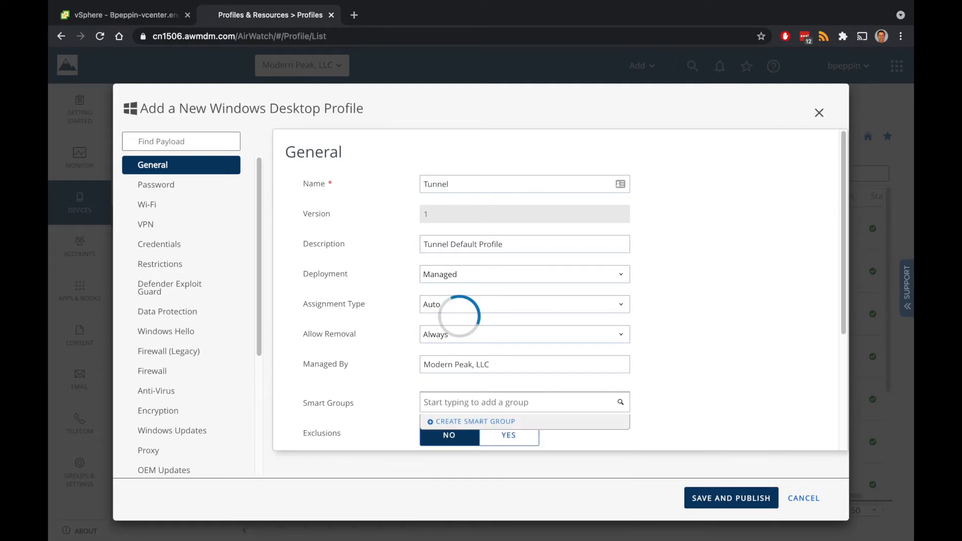
{"action": "type", "text": "all"}
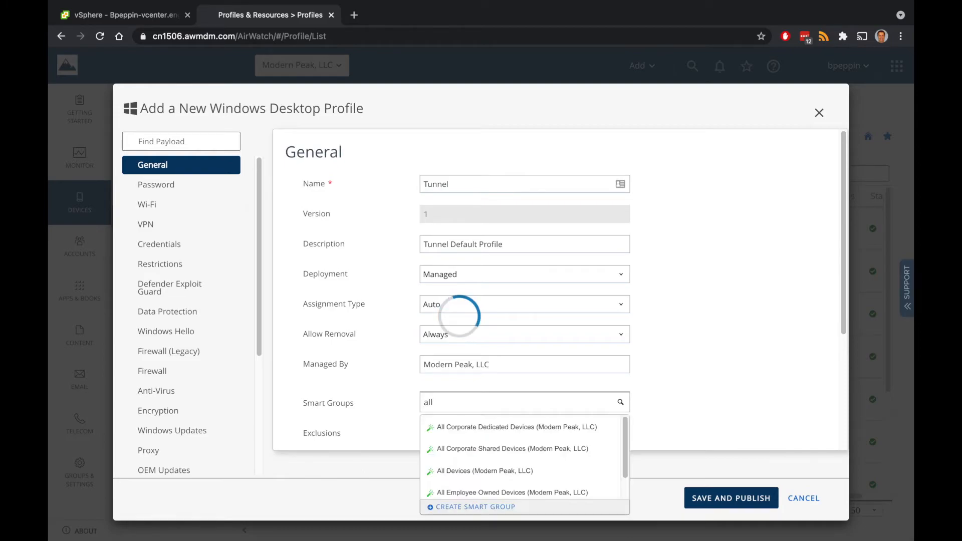
{"action": "key", "text": "Down"}
{"action": "key", "text": "Down"}
{"action": "key", "text": "Down"}
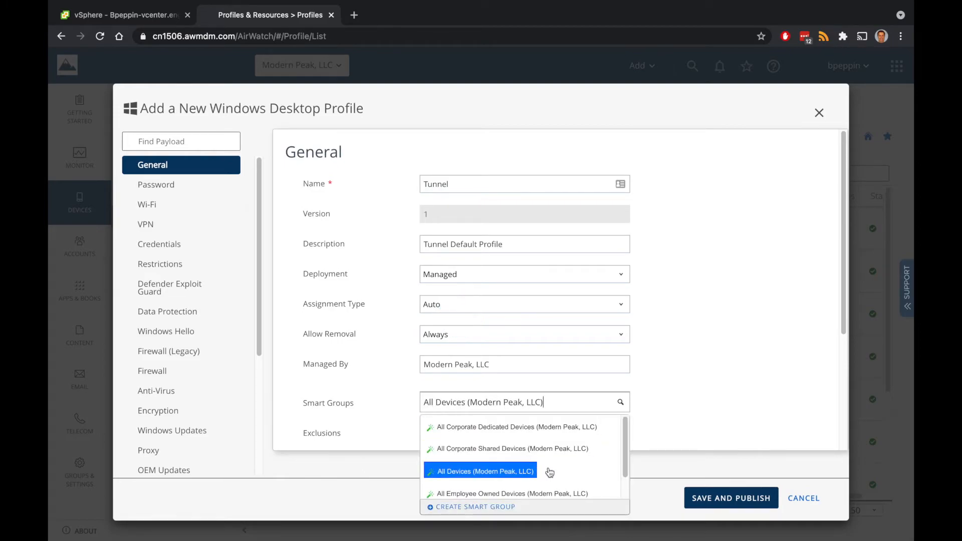
{"action": "left_click", "coordinate": [562, 490]}
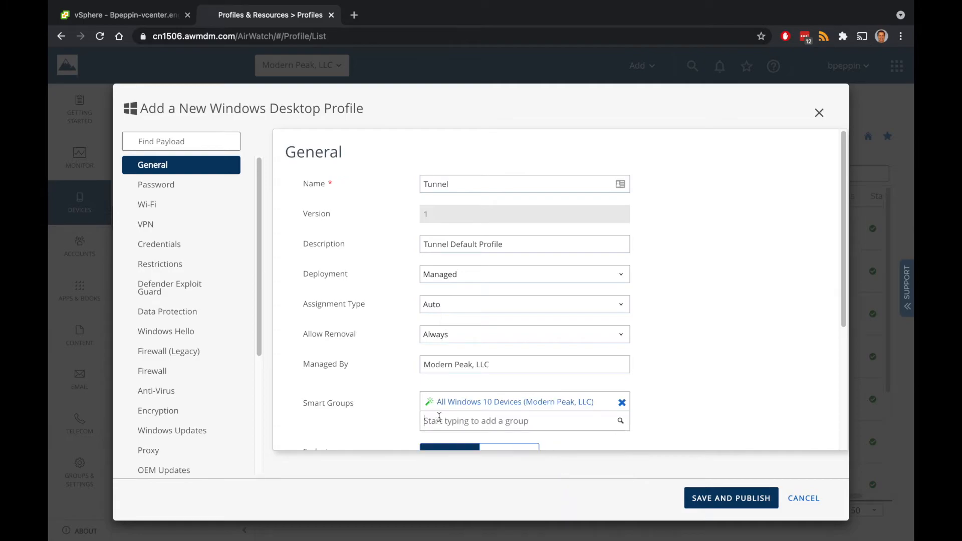
{"action": "left_click", "coordinate": [161, 226]}
Add a VPN payload of type Workspace ONE Tunnel with connection name Tunnel
{"action": "left_click", "coordinate": [515, 270]}
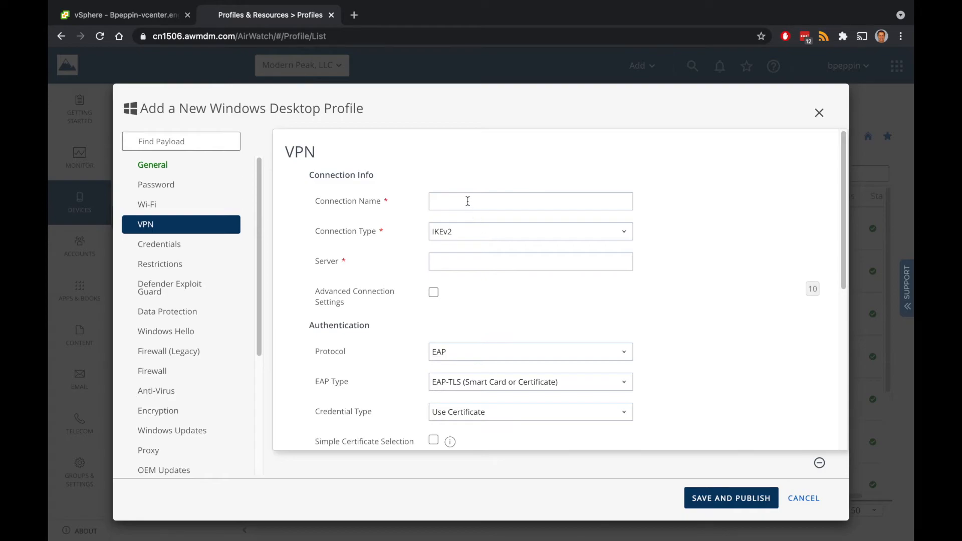
{"action": "left_click", "coordinate": [471, 230]}
{"action": "left_click", "coordinate": [501, 351]}
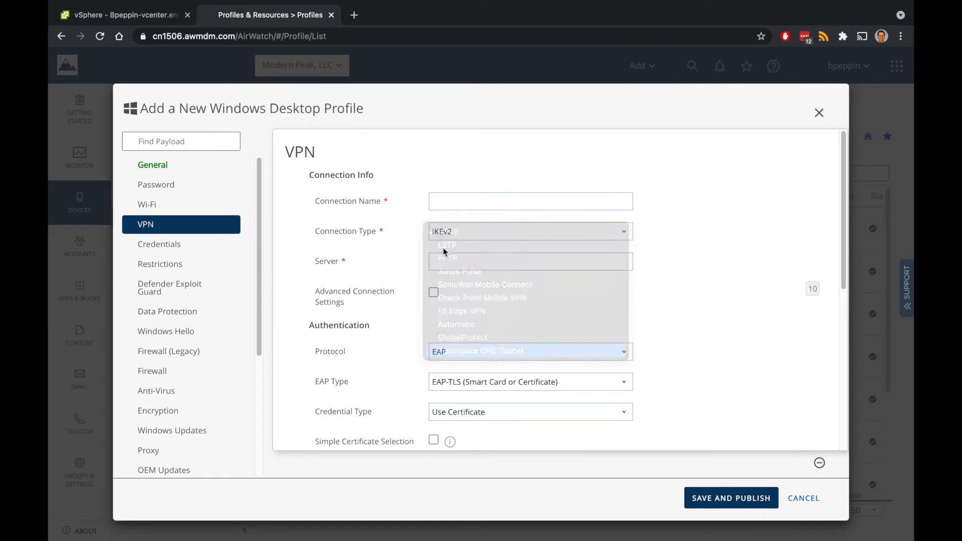
{"action": "left_click", "coordinate": [442, 200]}
{"action": "type", "text": "Tunnel"}
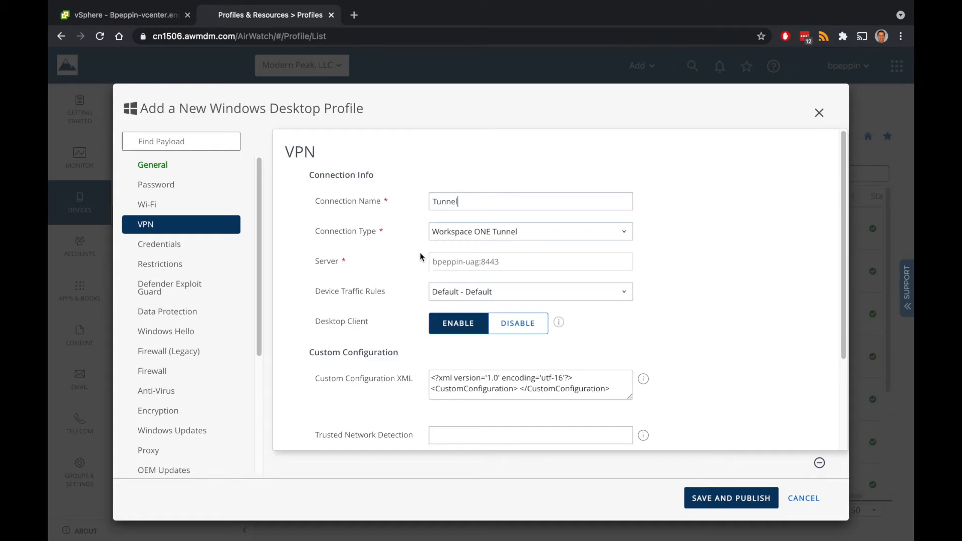
Insert <StartTunnelPreLogon>true</StartTunnelPreLogon> into the Custom Configuration XML
{"action": "scroll", "coordinate": [420, 260], "scroll_direction": "down", "scroll_amount": 1}
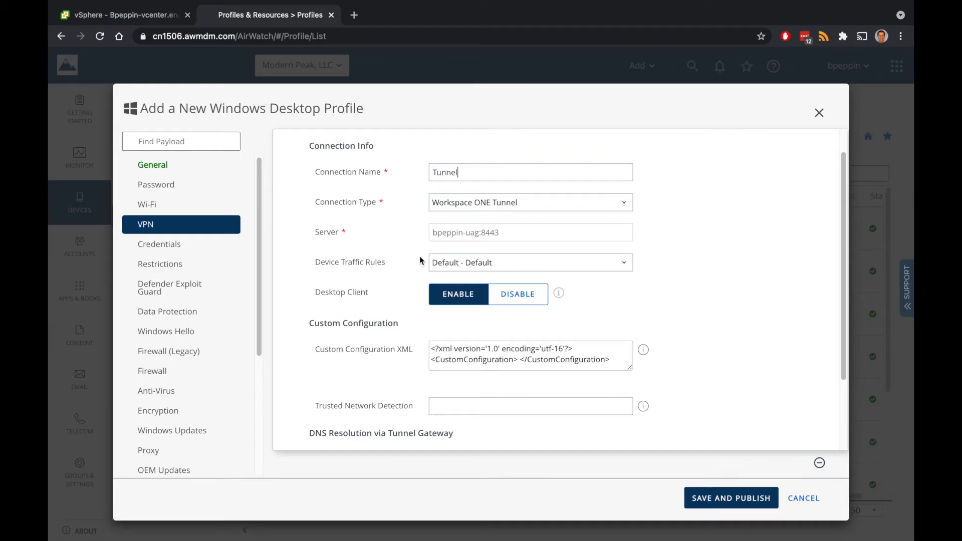
{"action": "scroll", "coordinate": [420, 260], "scroll_direction": "down", "scroll_amount": 2}
{"action": "left_click_drag", "start_coordinate": [631, 274], "coordinate": [650, 306]}
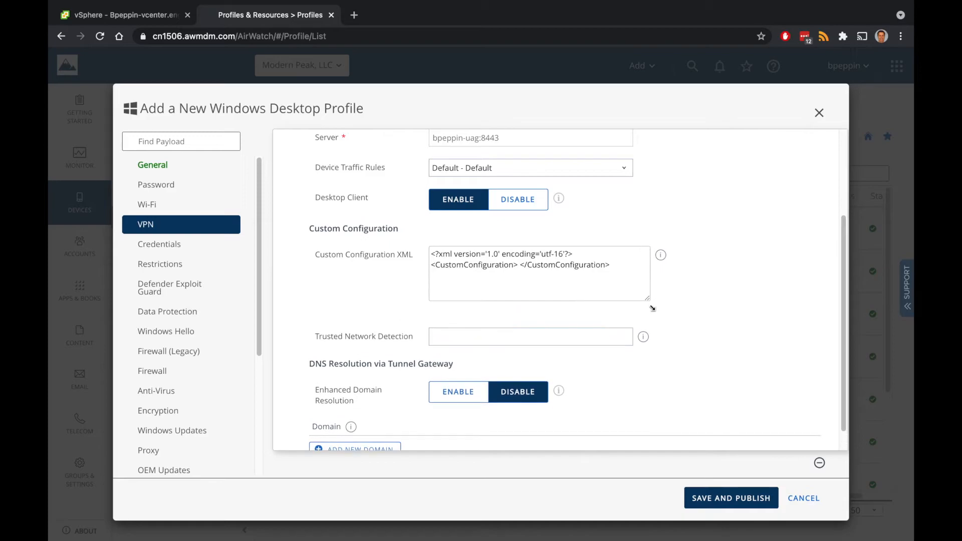
{"action": "left_click", "coordinate": [520, 265]}
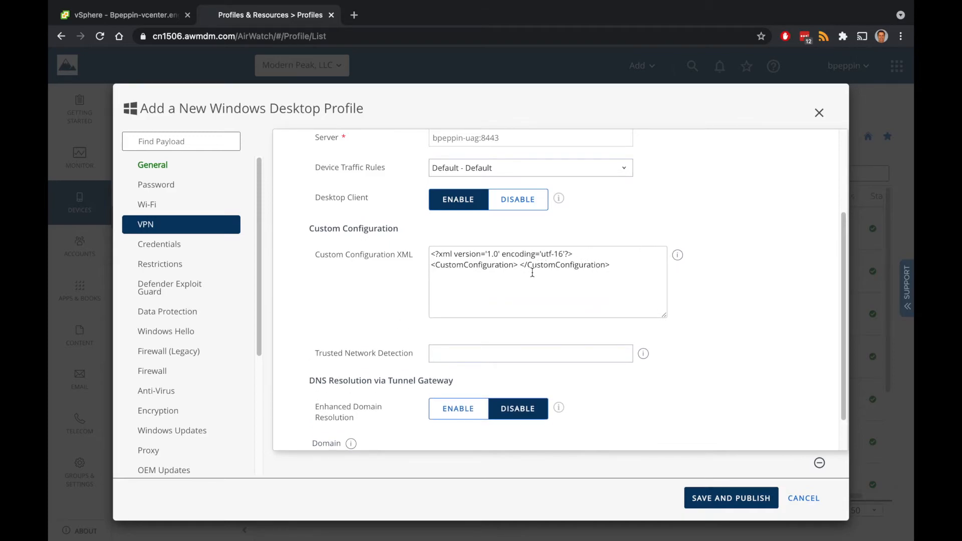
{"action": "key", "text": "Return"}
{"action": "key", "text": "Up"}
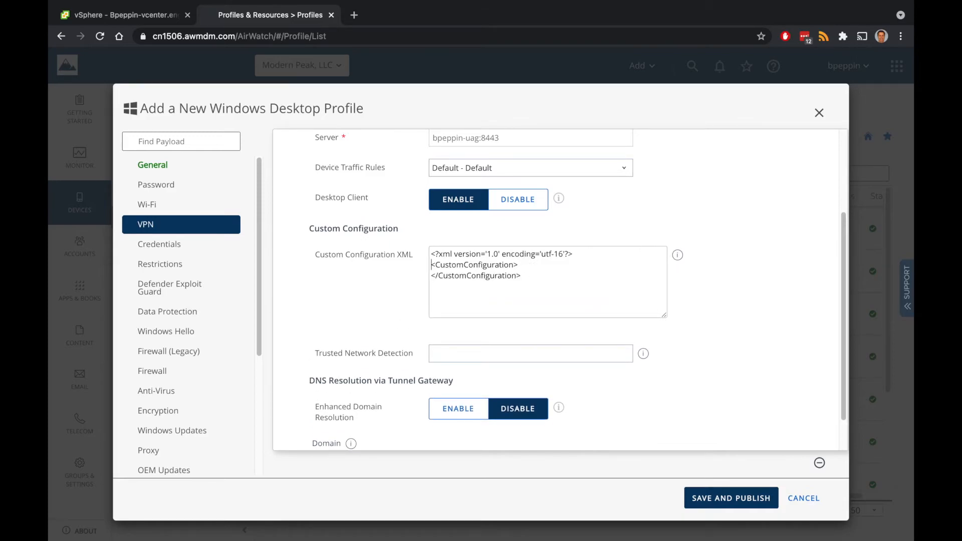
{"action": "left_click", "coordinate": [553, 265]}
{"action": "key", "text": "Return"}
{"action": "type", "text": "<StartTunnelPreLogon>true</StartTunnelPreLogon>"}
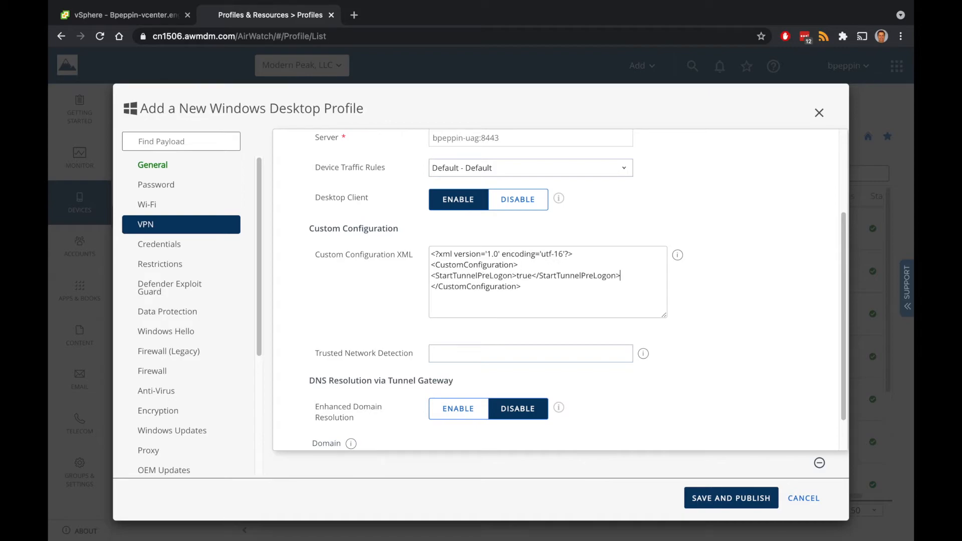
Trust modern-peak.com, enable Enhanced Domain Resolution, and save and publish the profile
{"action": "scroll", "coordinate": [453, 349], "scroll_direction": "down", "scroll_amount": 1}
{"action": "left_click", "coordinate": [452, 335]}
{"action": "type", "text": "mo"}
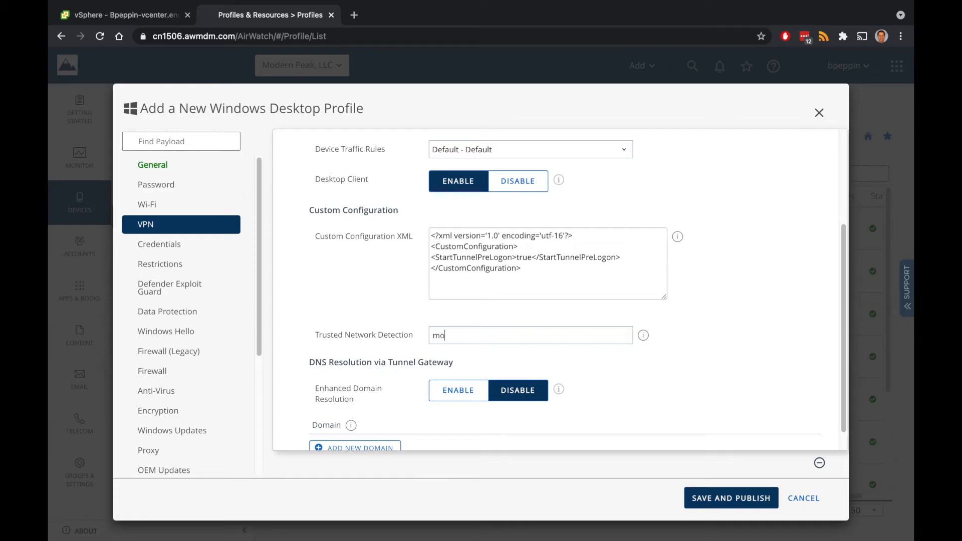
{"action": "type", "text": "dern-peak.com"}
{"action": "scroll", "coordinate": [435, 363], "scroll_direction": "down", "scroll_amount": 1}
{"action": "left_click", "coordinate": [432, 369]}
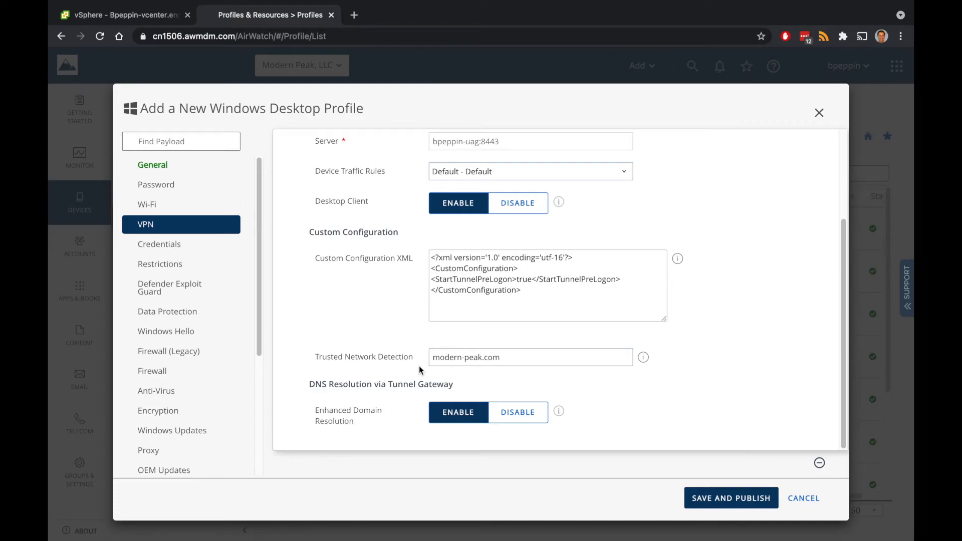
{"action": "scroll", "coordinate": [419, 365], "scroll_direction": "up", "scroll_amount": 3}
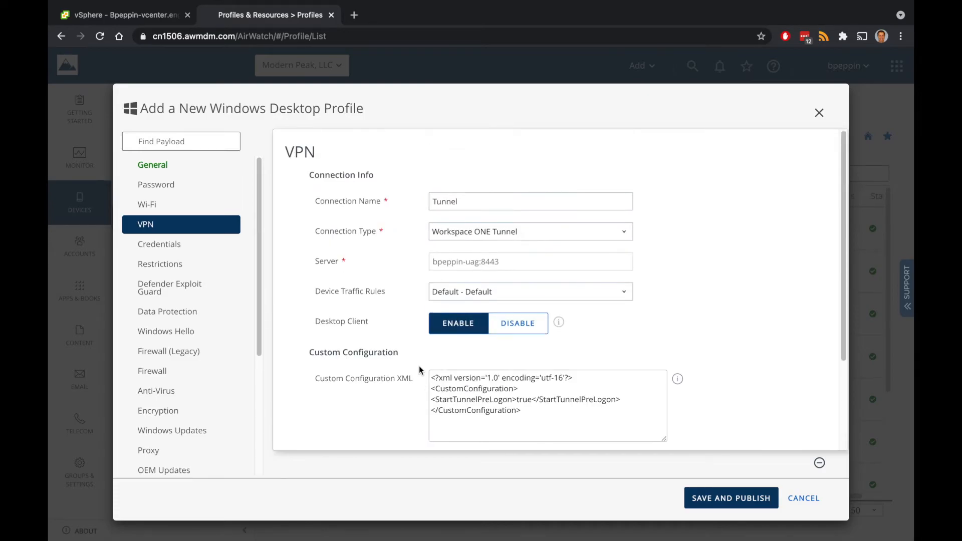
{"action": "left_click", "coordinate": [712, 496]}
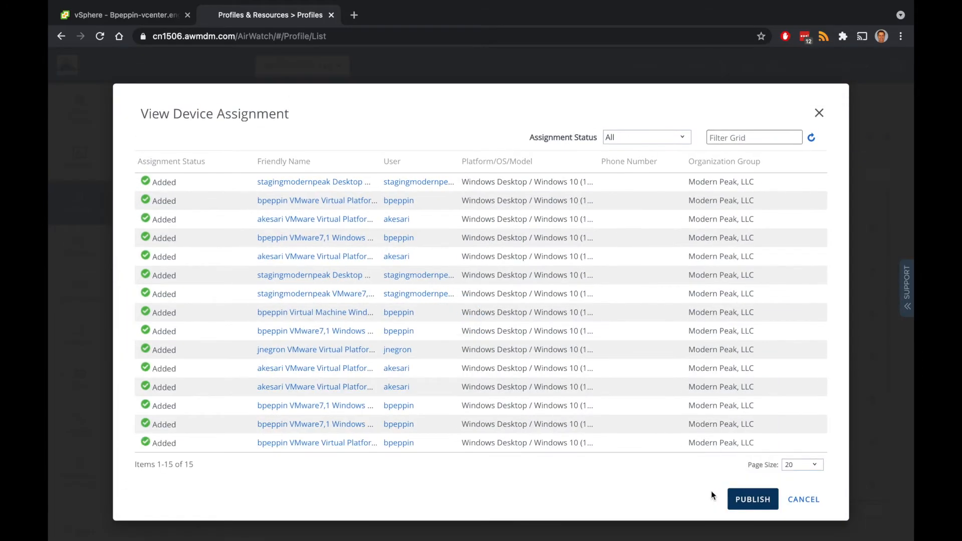
Publish the Tunnel profile, then edit VMwareTunnelInstaller_2.1.exe from the Native apps list
{"action": "left_click", "coordinate": [753, 503]}
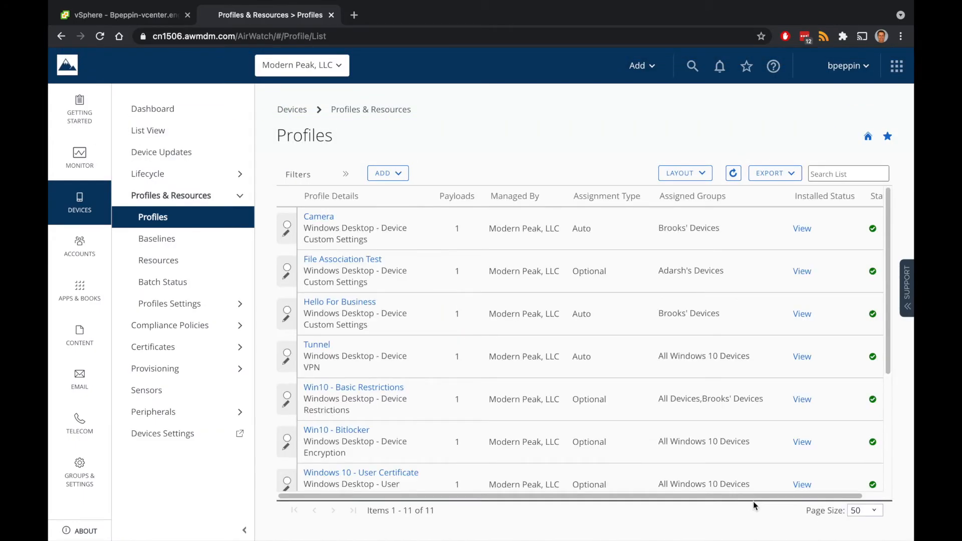
{"action": "mouse_move", "coordinate": [95, 298]}
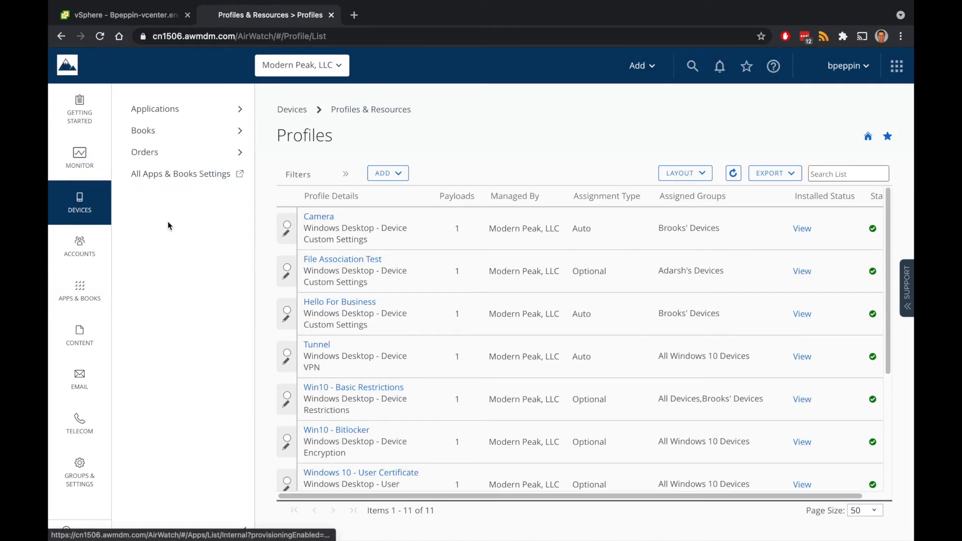
{"action": "left_click", "coordinate": [159, 112]}
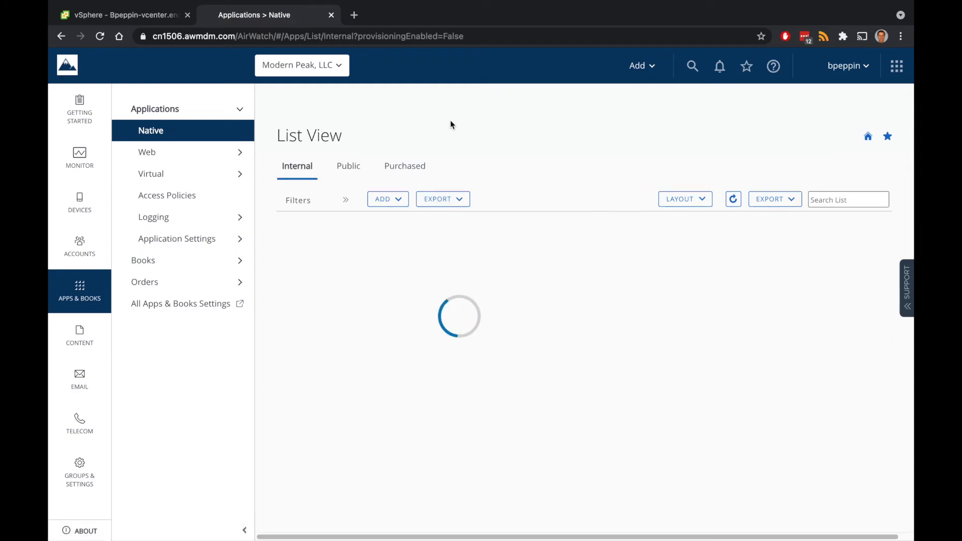
{"action": "scroll", "coordinate": [421, 380], "scroll_direction": "down", "scroll_amount": 3}
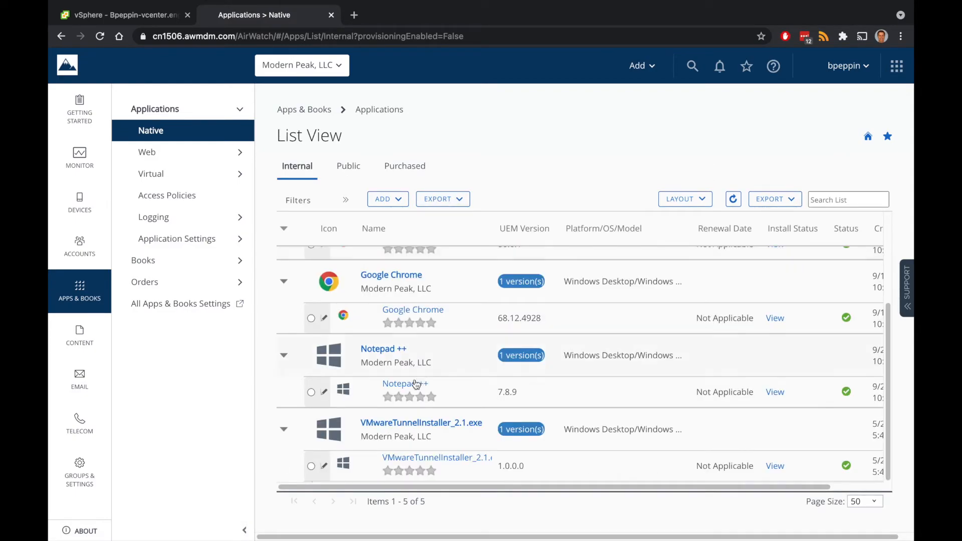
{"action": "left_click", "coordinate": [324, 466]}
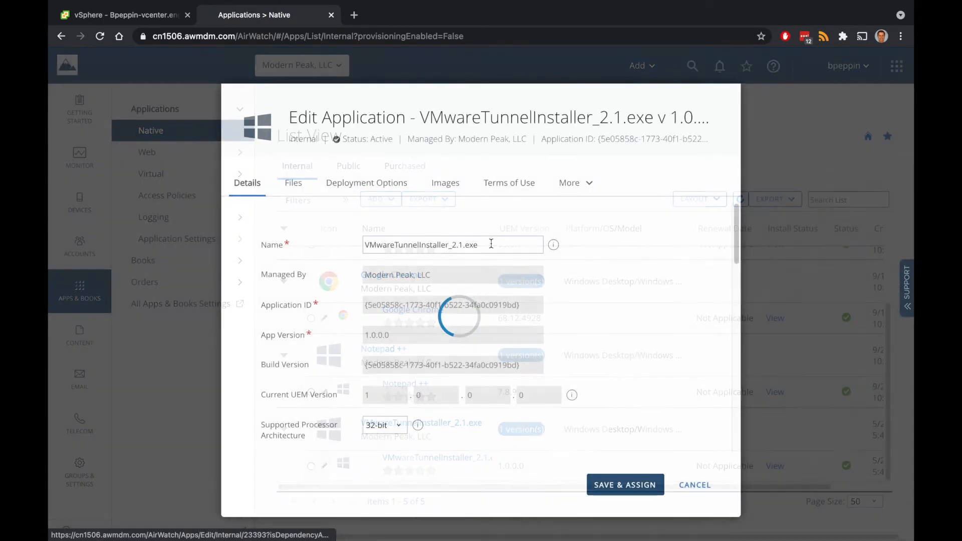
Review the installer's Files and Deployment Options; the install command ends /Install /Passive /norestart
{"action": "scroll", "coordinate": [444, 266], "scroll_direction": "down", "scroll_amount": 4}
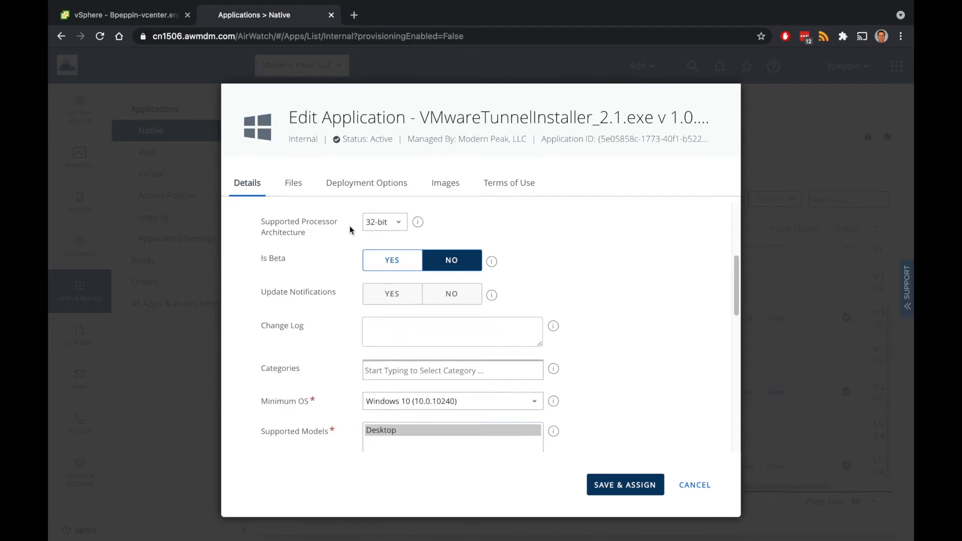
{"action": "left_click", "coordinate": [296, 183]}
{"action": "scroll", "coordinate": [380, 288], "scroll_direction": "down", "scroll_amount": 5}
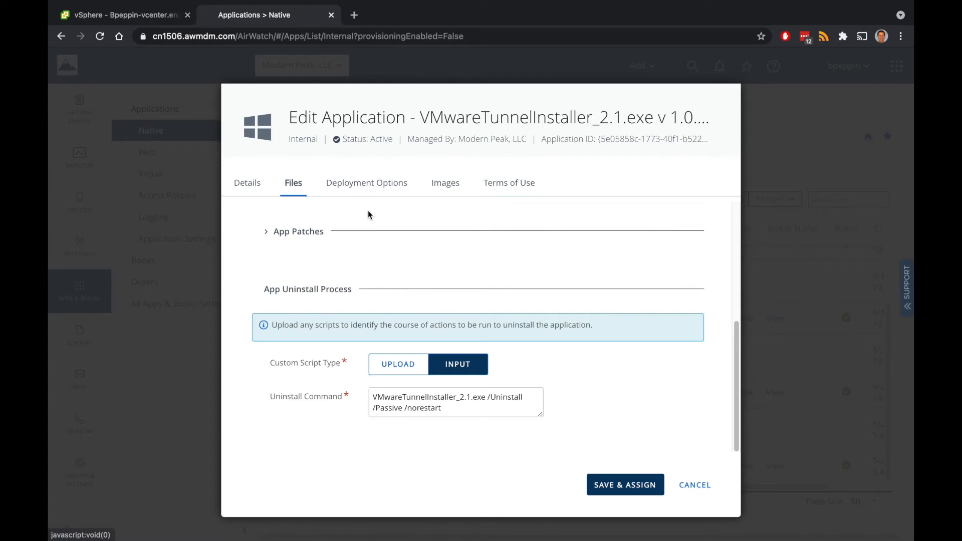
{"action": "left_click", "coordinate": [366, 184]}
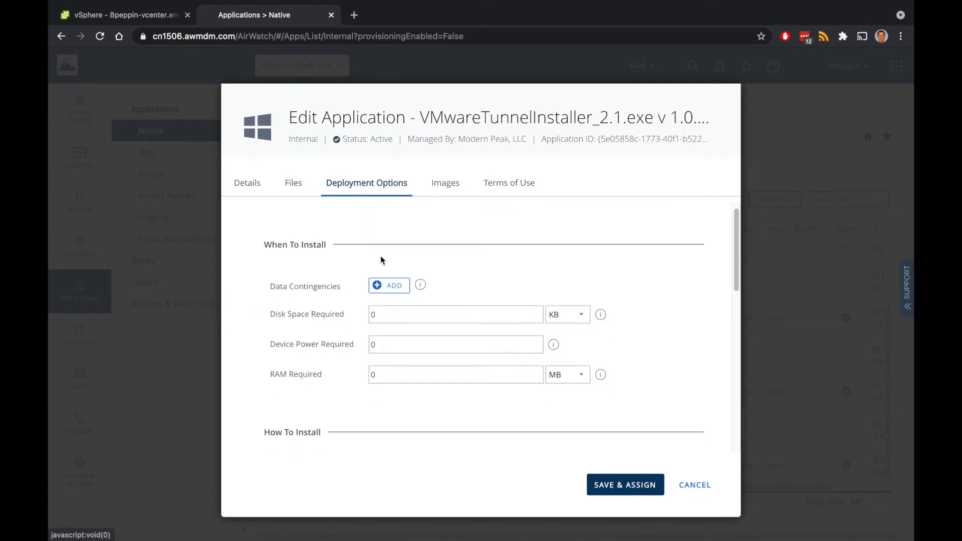
{"action": "scroll", "coordinate": [381, 258], "scroll_direction": "down", "scroll_amount": 3}
{"action": "scroll", "coordinate": [380, 256], "scroll_direction": "down", "scroll_amount": 4}
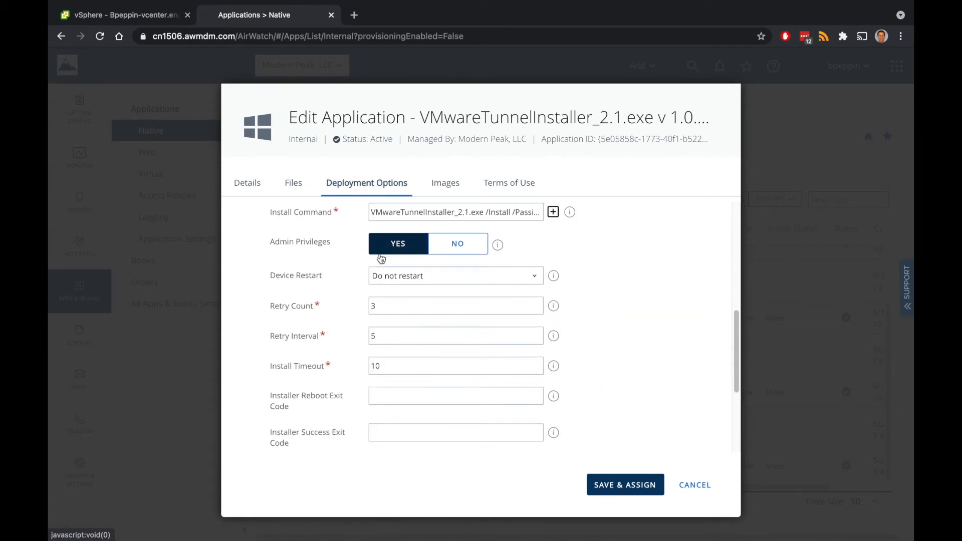
{"action": "scroll", "coordinate": [475, 284], "scroll_direction": "up", "scroll_amount": 2}
{"action": "left_click", "coordinate": [476, 284]}
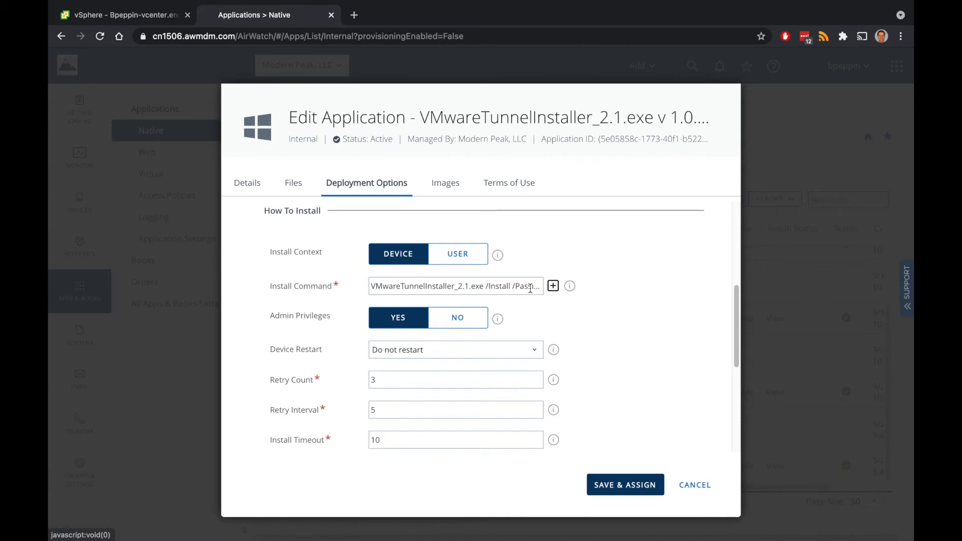
{"action": "left_click", "coordinate": [528, 289]}
{"action": "key", "text": "Right"}
{"action": "key", "text": "Right"}
{"action": "key", "text": "Right"}
{"action": "key", "text": "Right"}
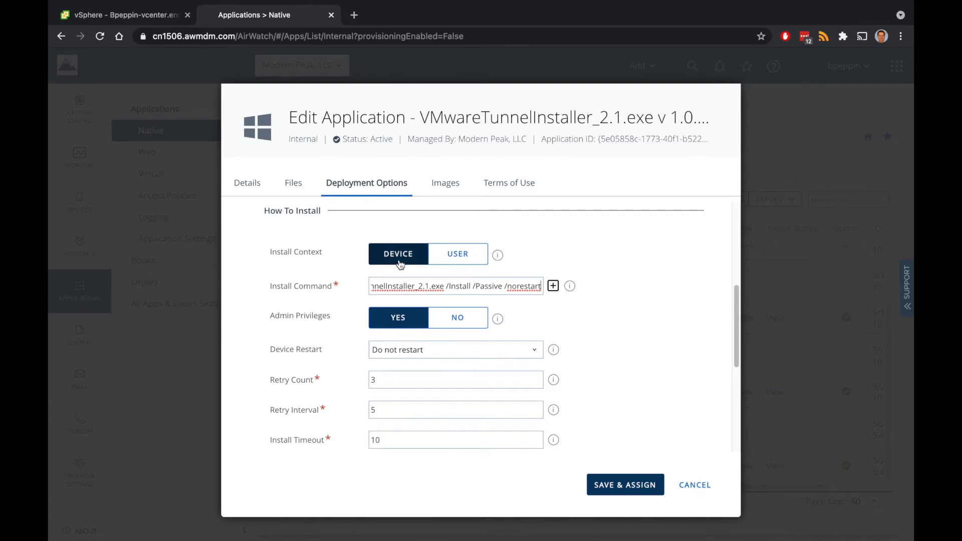
{"action": "scroll", "coordinate": [396, 342], "scroll_direction": "down", "scroll_amount": 2}
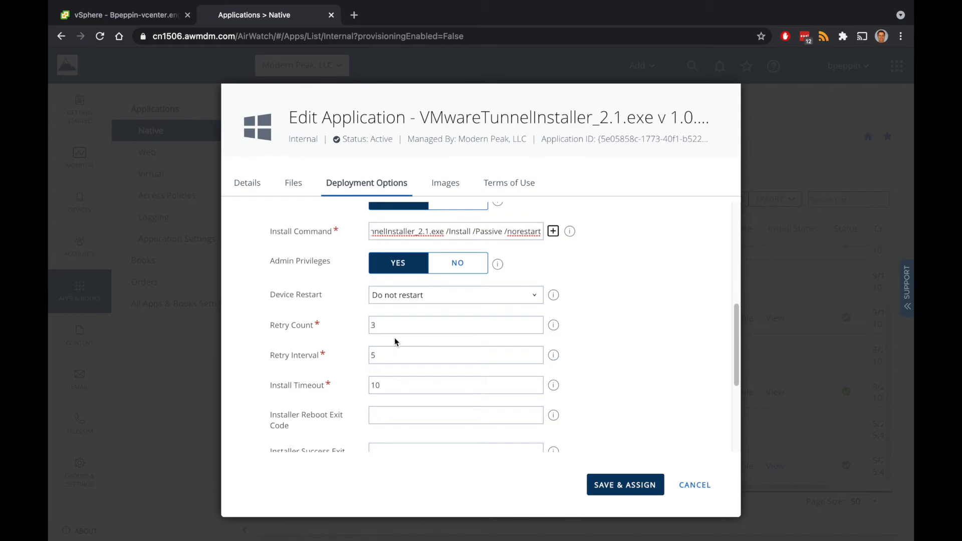
Inspect the App exists completion criterion unchanged, then save the installer and go to assignments
{"action": "scroll", "coordinate": [395, 337], "scroll_direction": "down", "scroll_amount": 1}
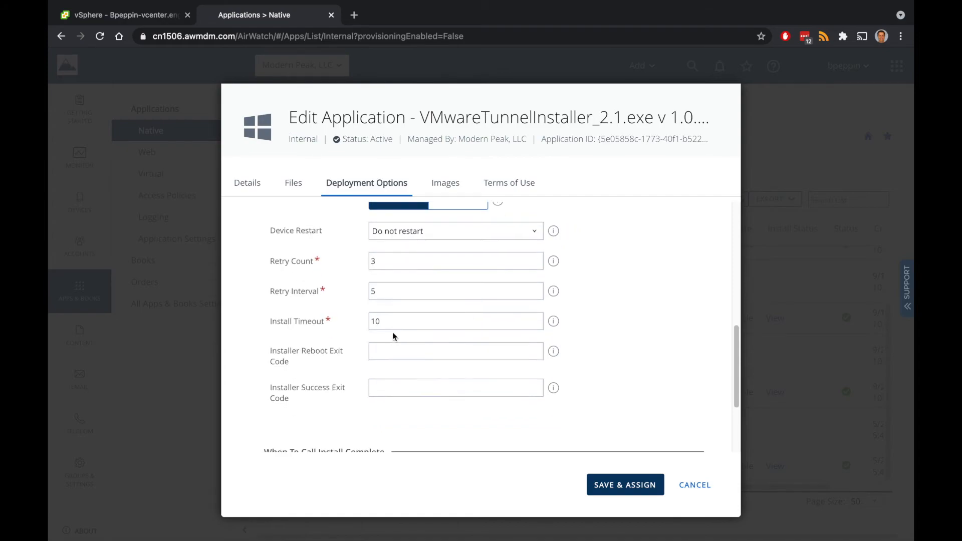
{"action": "scroll", "coordinate": [390, 321], "scroll_direction": "down", "scroll_amount": 3}
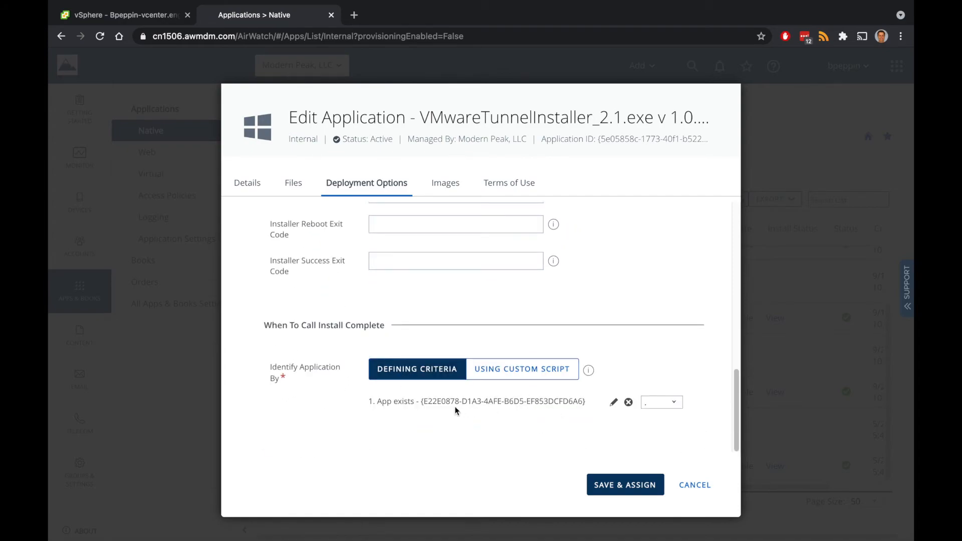
{"action": "left_click", "coordinate": [611, 406]}
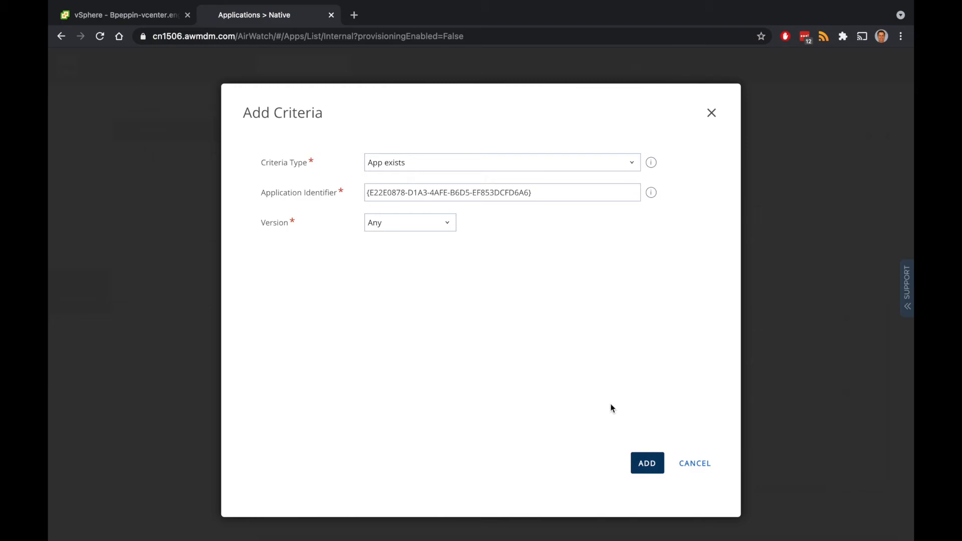
{"action": "left_click", "coordinate": [695, 465]}
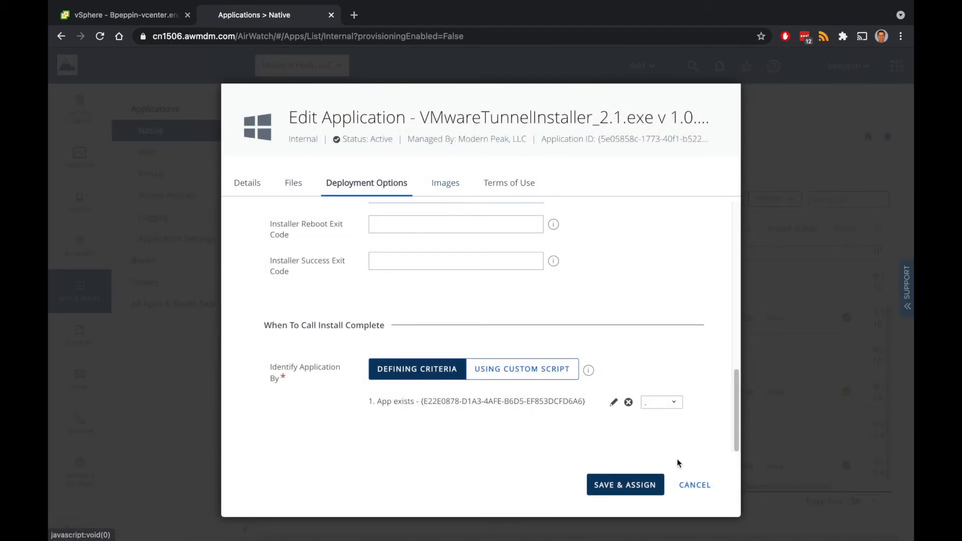
{"action": "left_click", "coordinate": [653, 487]}
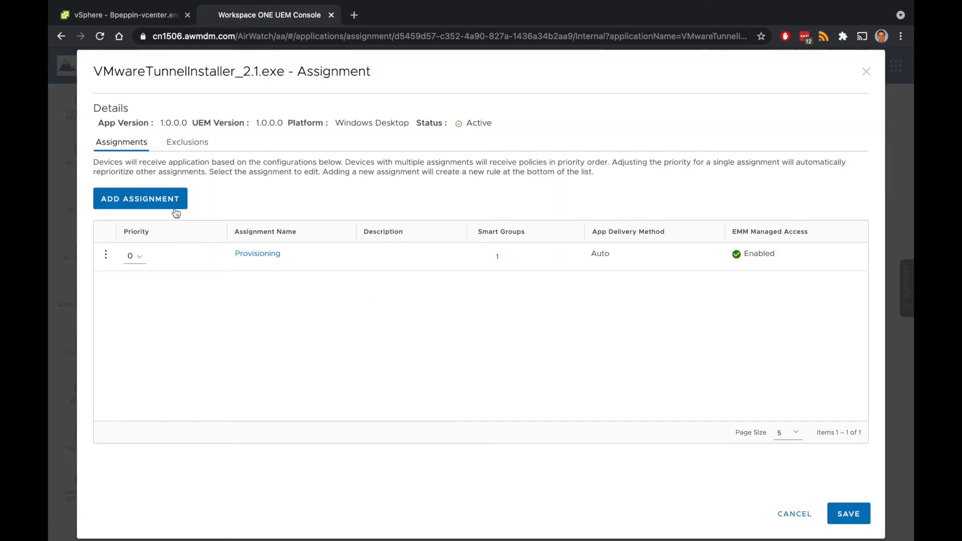
Create an All Win10 assignment for All Windows 10 Devices with Auto delivery and MDM management
{"action": "left_click", "coordinate": [176, 206]}
{"action": "left_click", "coordinate": [533, 158]}
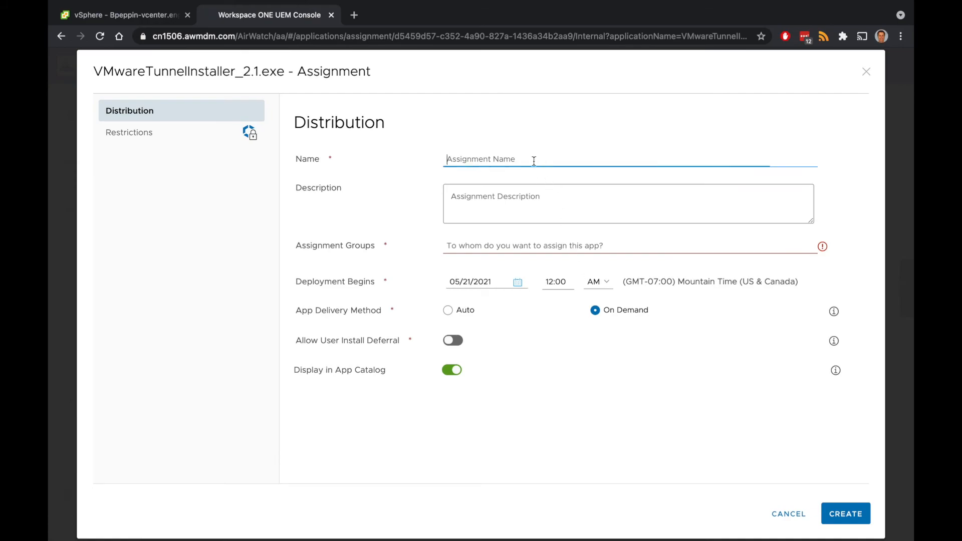
{"action": "type", "text": "ALI W"}
{"action": "type", "text": "ll Win10"}
{"action": "key", "text": "Tab"}
{"action": "key", "text": "Tab"}
{"action": "type", "text": "a"}
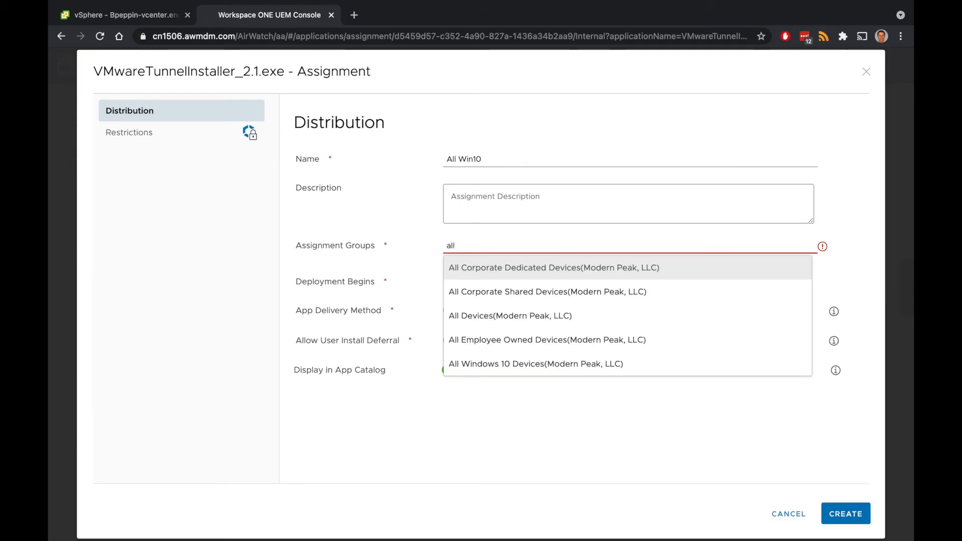
{"action": "left_click", "coordinate": [515, 362]}
{"action": "left_click", "coordinate": [448, 325]}
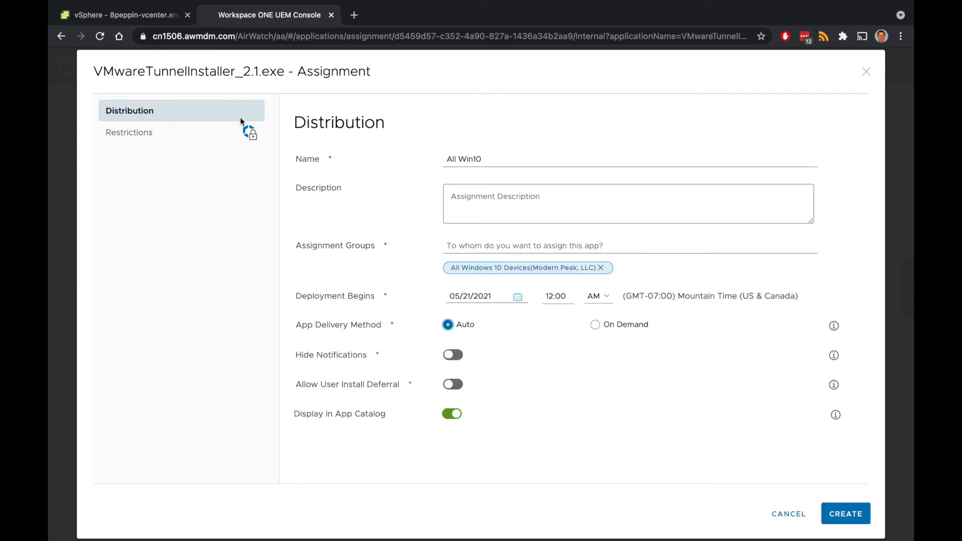
{"action": "left_click", "coordinate": [130, 133]}
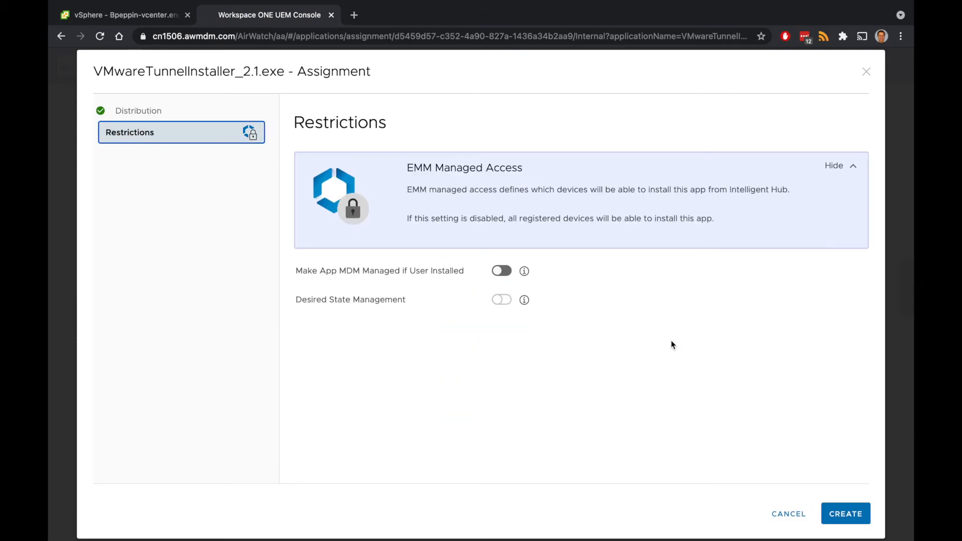
{"action": "left_click", "coordinate": [501, 270]}
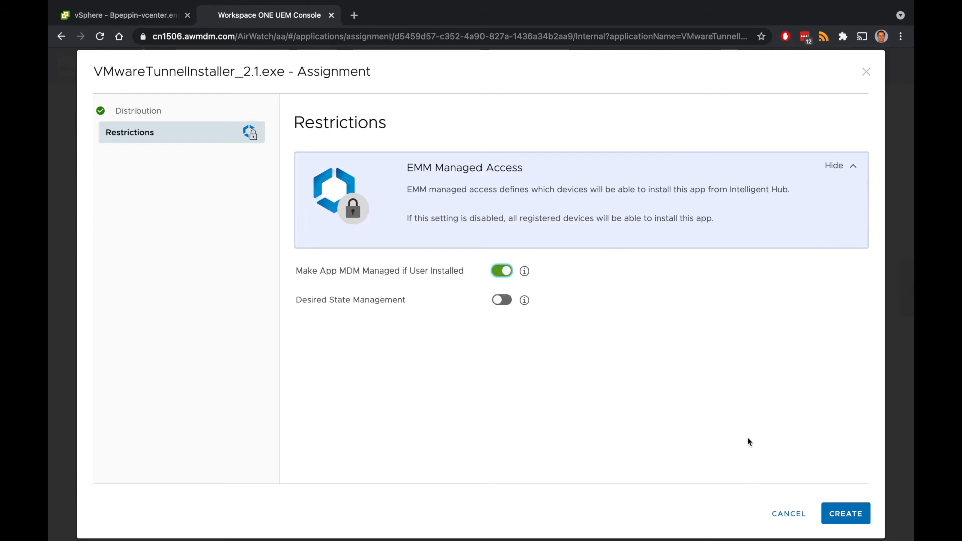
{"action": "left_click", "coordinate": [845, 514]}
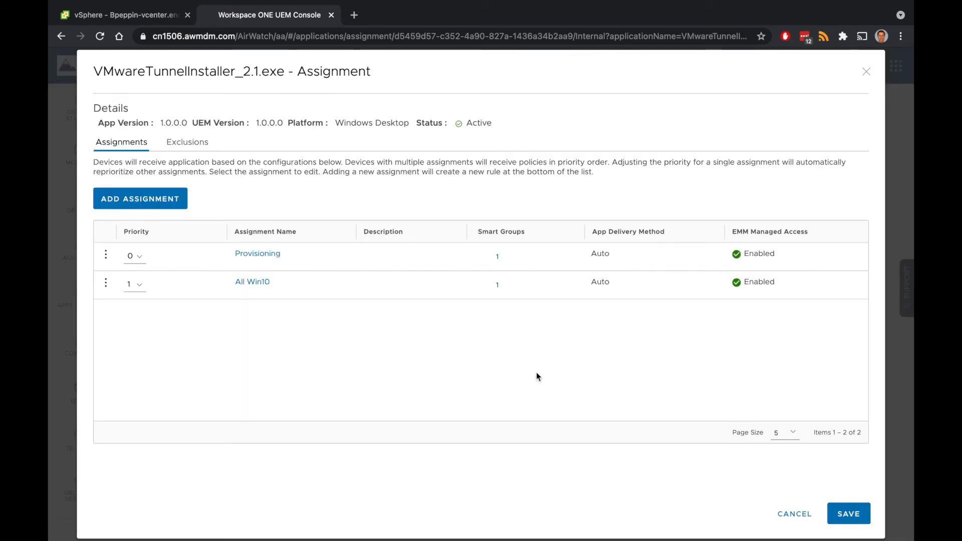
Give All Win10 priority 0, save, and publish the installer to the devices
{"action": "left_click", "coordinate": [139, 292]}
{"action": "left_click", "coordinate": [138, 296]}
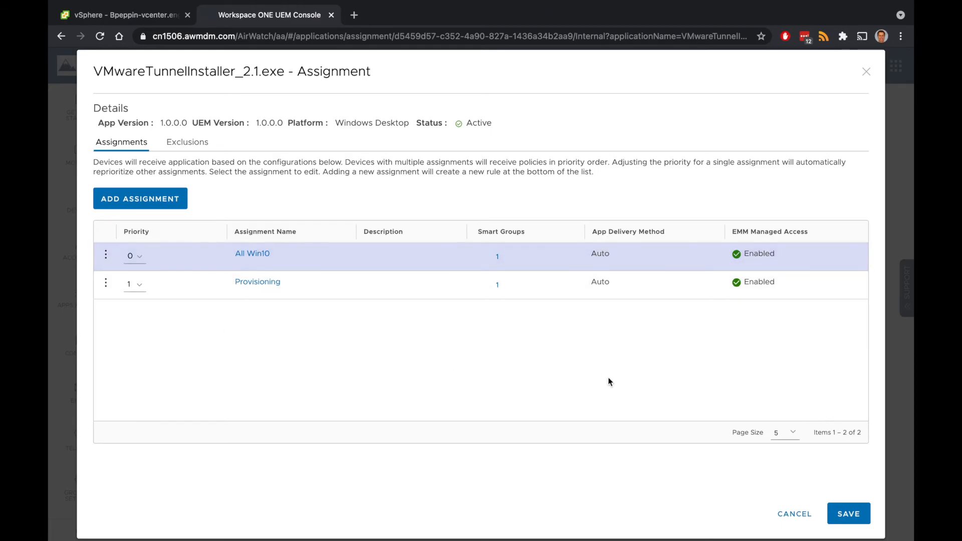
{"action": "left_click", "coordinate": [846, 514]}
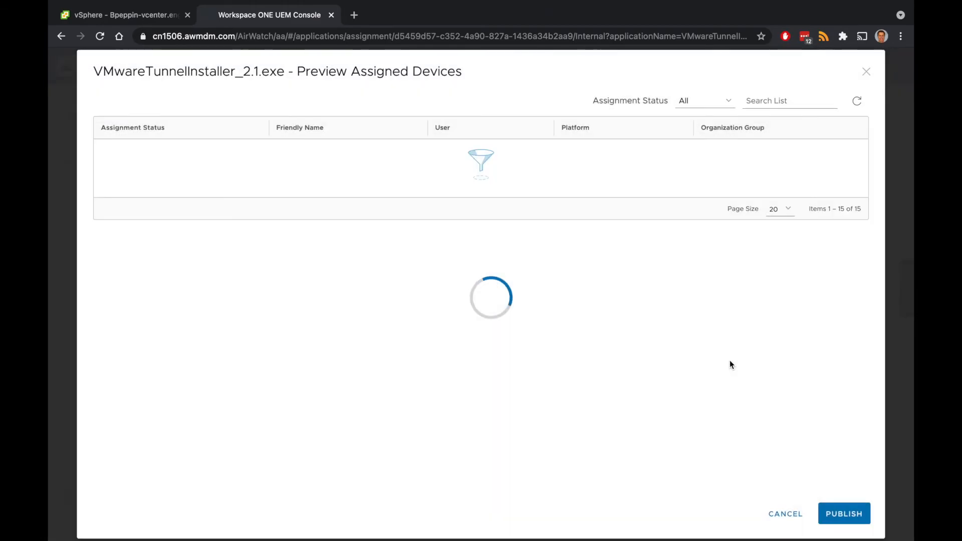
{"action": "left_click", "coordinate": [841, 520]}
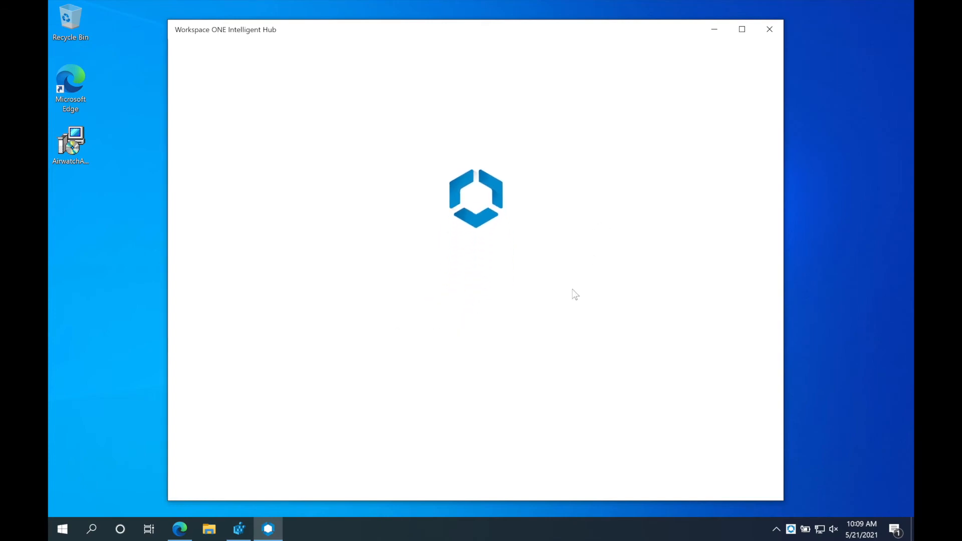
Enroll via server ds1506.awmdm.com, group ID modernpeak, and the provisioning account password; refresh the app list
{"action": "type", "text": "ds1506.awmdm.com"}
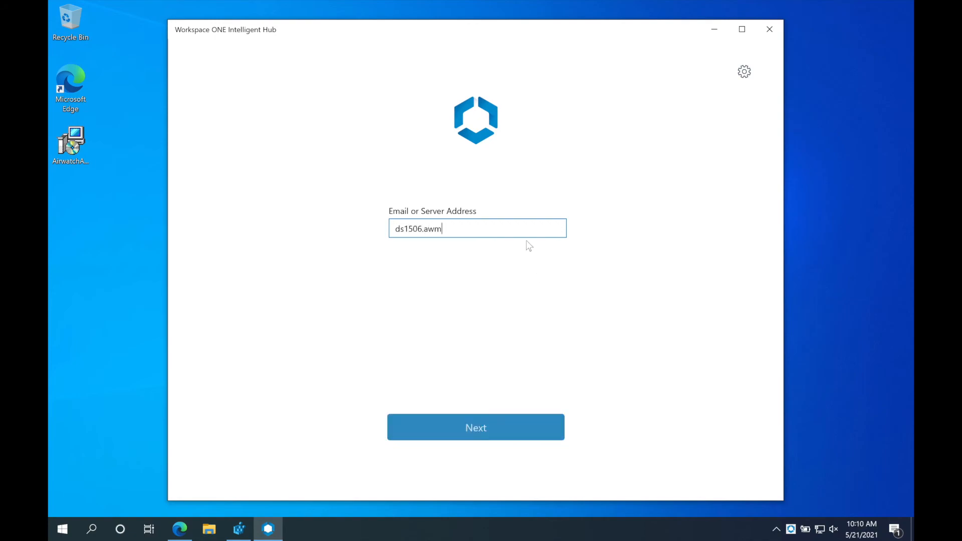
{"action": "key", "text": "Return"}
{"action": "type", "text": "modernpeak"}
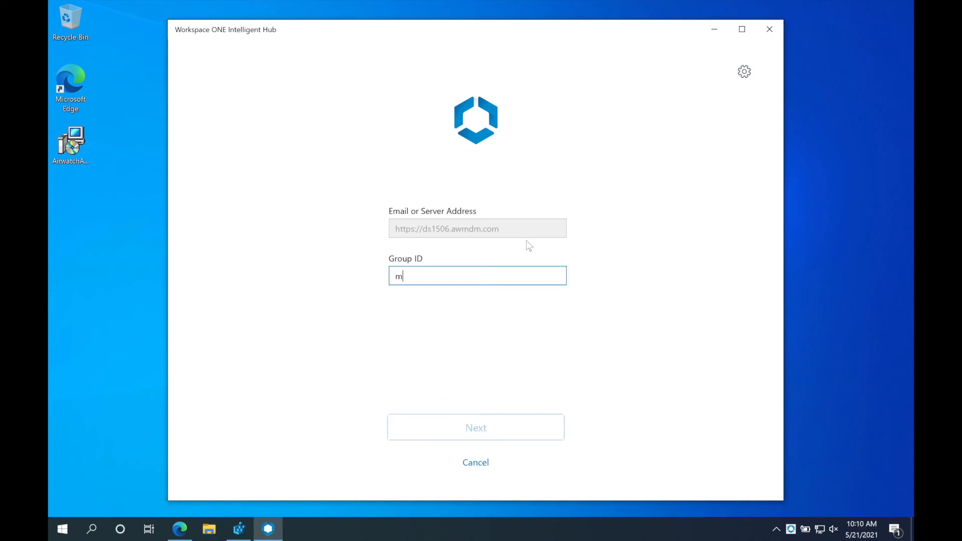
{"action": "key", "text": "Return"}
{"action": "type", "text": "provisioning"}
{"action": "key", "text": "Tab"}
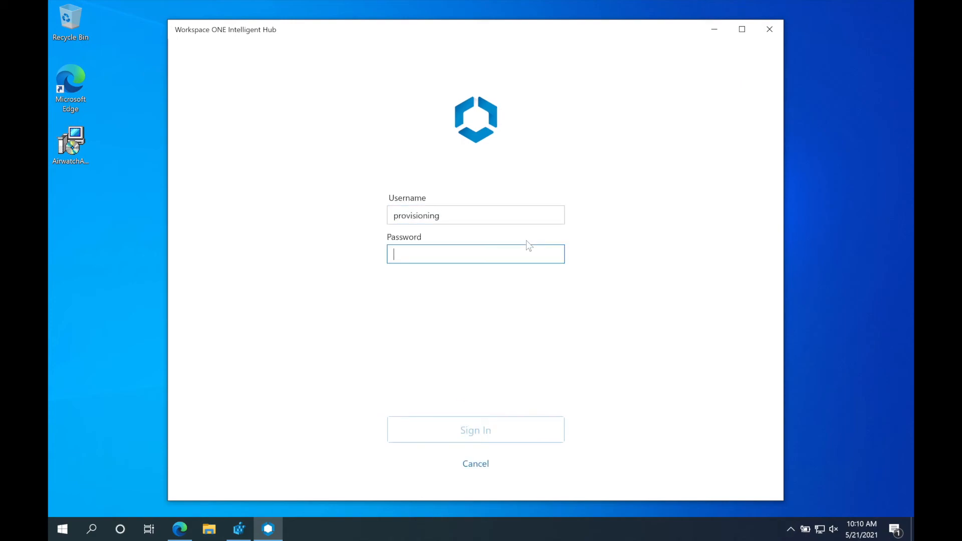
{"action": "type", "text": "**********"}
{"action": "key", "text": "Return"}
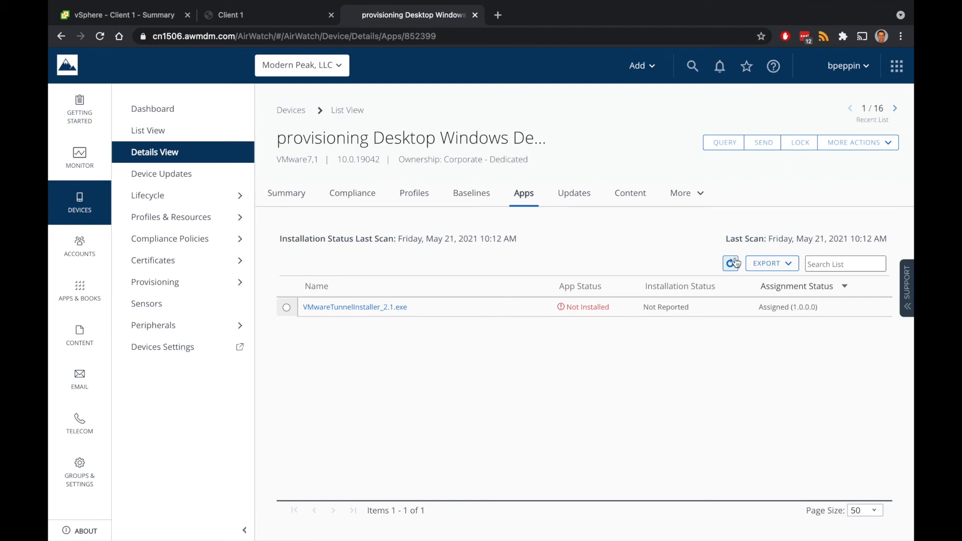
{"action": "left_click", "coordinate": [731, 263]}
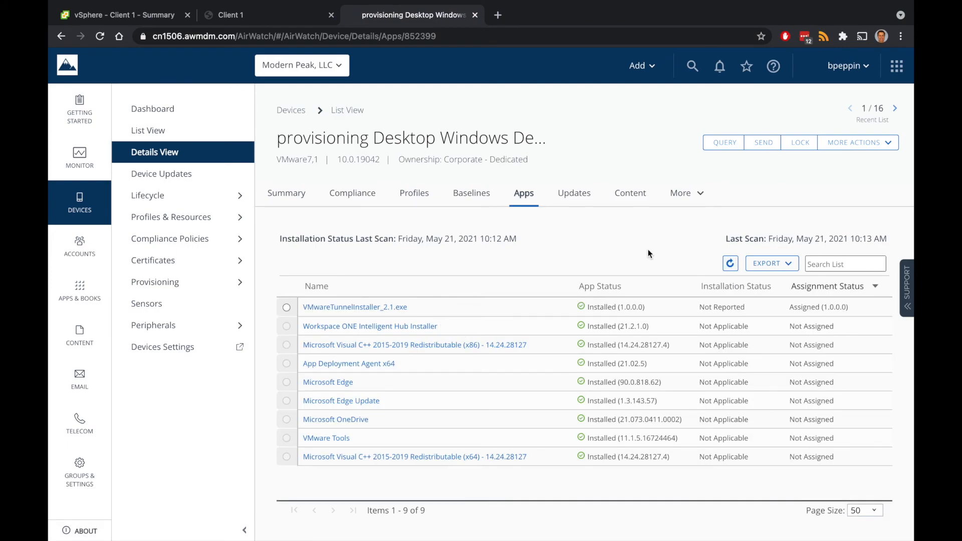
Confirm the Tunnel profile under the device's Profiles, then view the Troubleshooting Commands history
{"action": "left_click", "coordinate": [413, 193]}
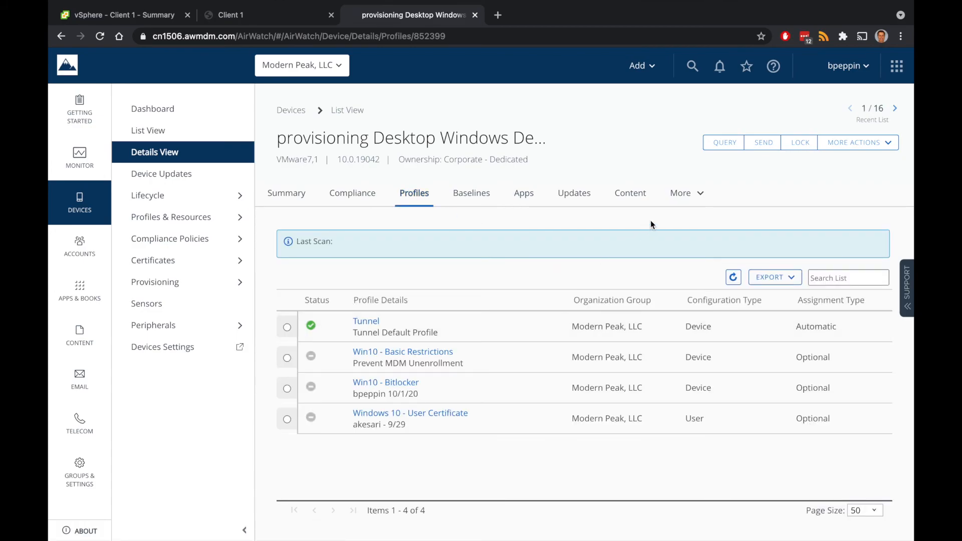
{"action": "left_click", "coordinate": [680, 195]}
{"action": "left_click", "coordinate": [715, 356]}
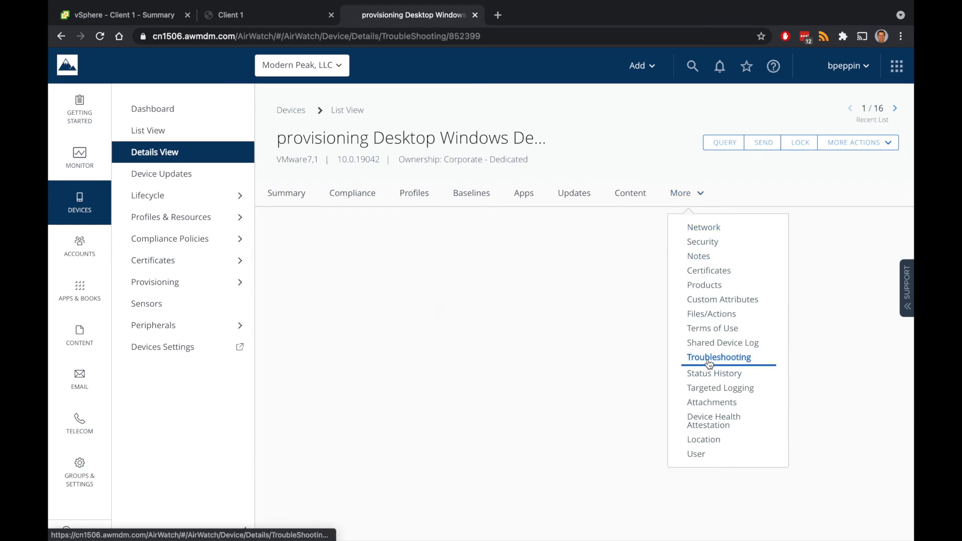
{"action": "left_click", "coordinate": [379, 249]}
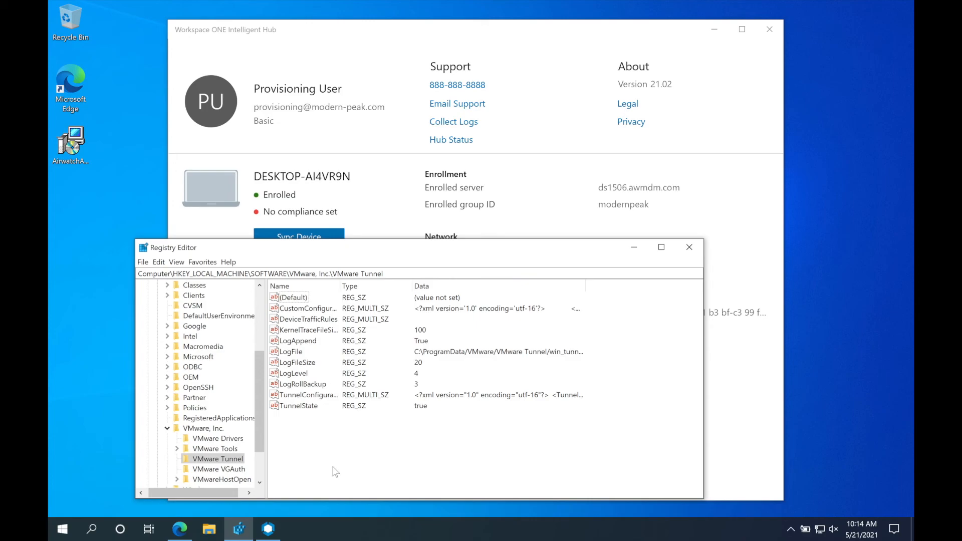
Inspect the TunnelConfiguration and CustomConfiguration registry values, closing each without changes
{"action": "double_click", "coordinate": [300, 395]}
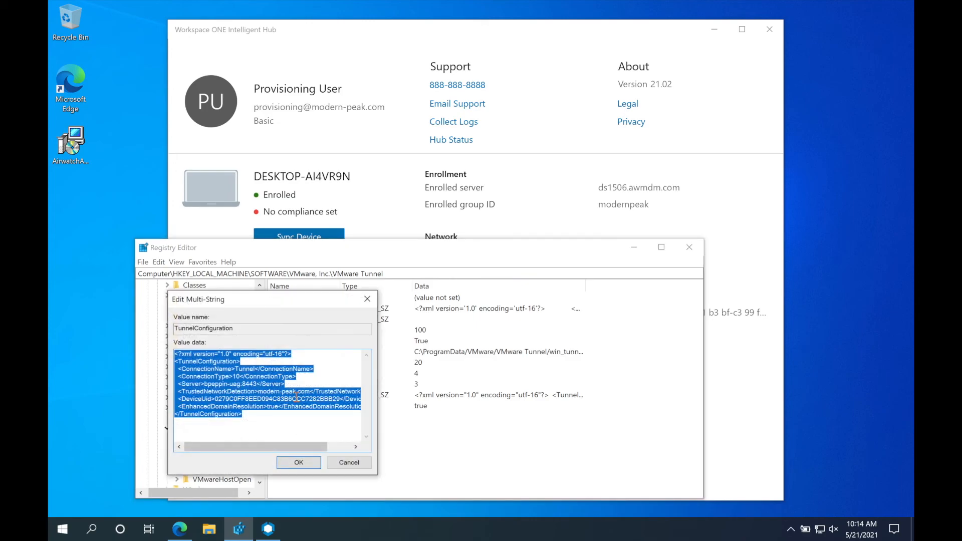
{"action": "left_click", "coordinate": [291, 431]}
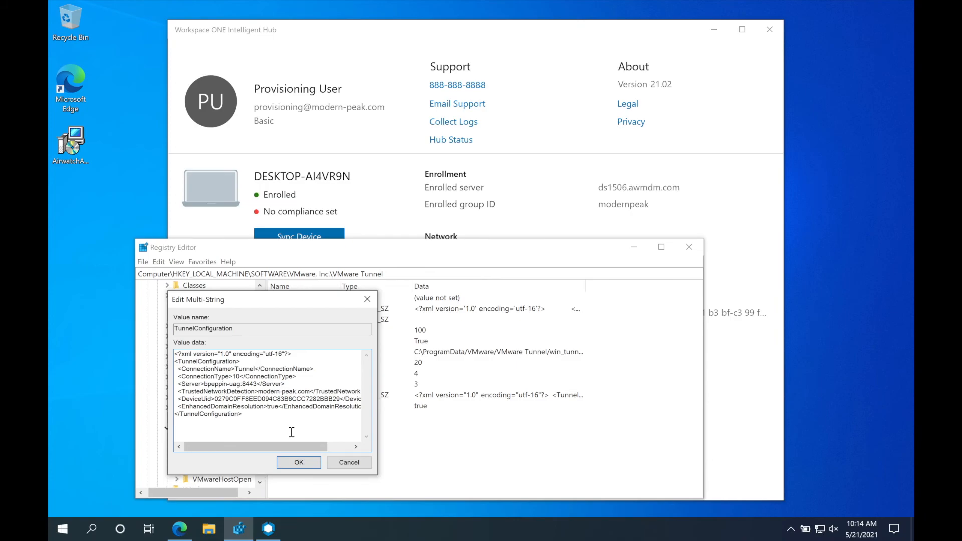
{"action": "left_click", "coordinate": [343, 461]}
{"action": "left_click", "coordinate": [326, 313]}
{"action": "double_click", "coordinate": [326, 309]}
{"action": "left_click", "coordinate": [292, 399]}
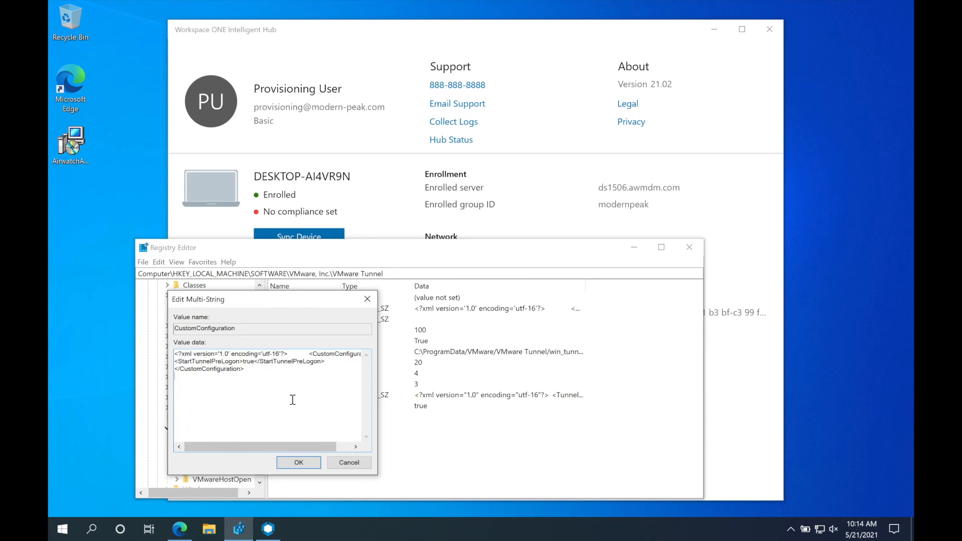
{"action": "left_click", "coordinate": [351, 463]}
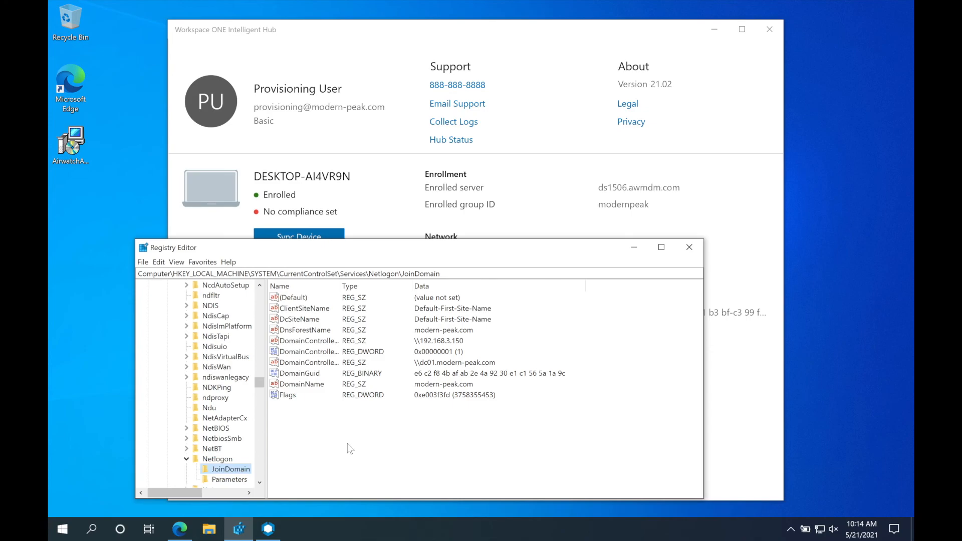
Ping dc01.modern-peak.com in Command Prompt, see the host can't be resolved, then minimize it
{"action": "left_click", "coordinate": [86, 535]}
{"action": "type", "text": "cmd"}
{"action": "key", "text": "Return"}
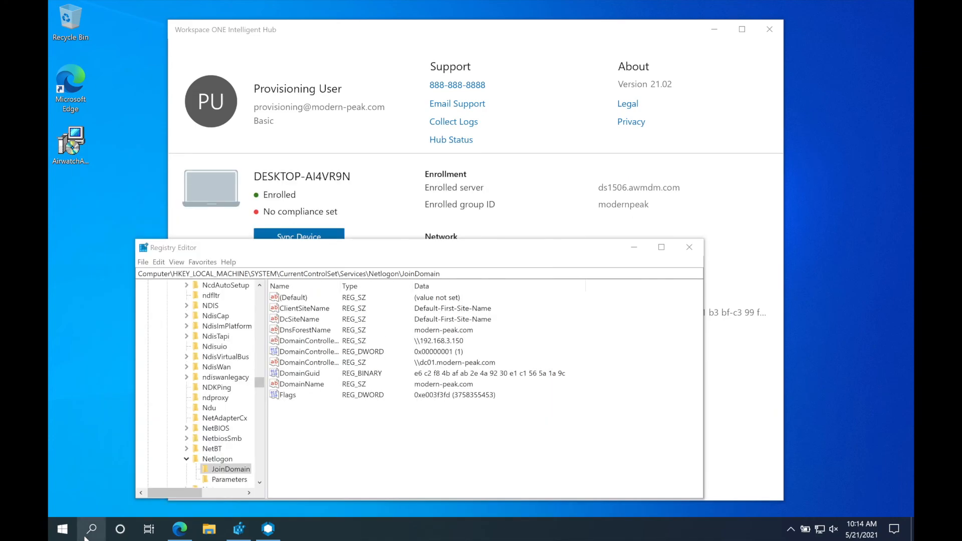
{"action": "type", "text": "ping dc-"}
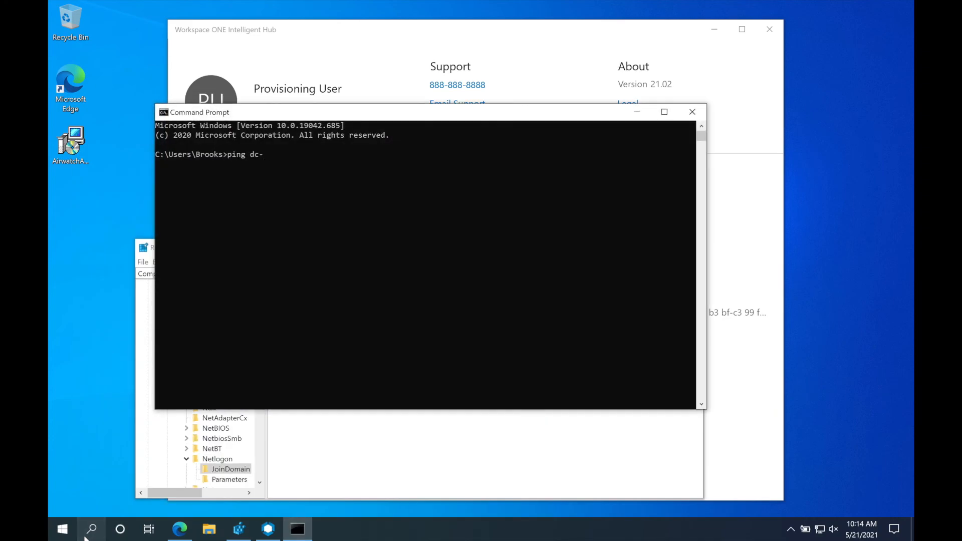
{"action": "type", "text": "1.modern-peak.com"}
{"action": "key", "text": "Return"}
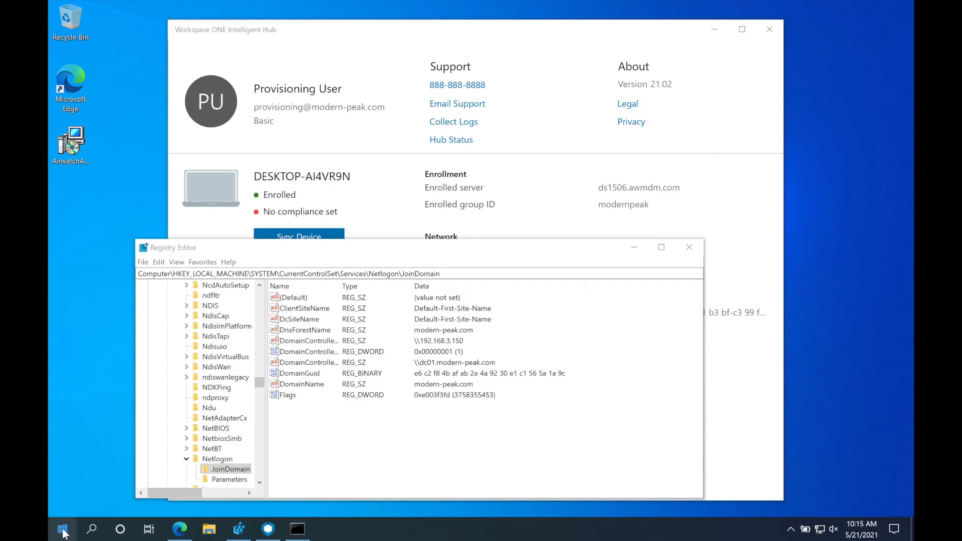
{"action": "left_click", "coordinate": [636, 111]}
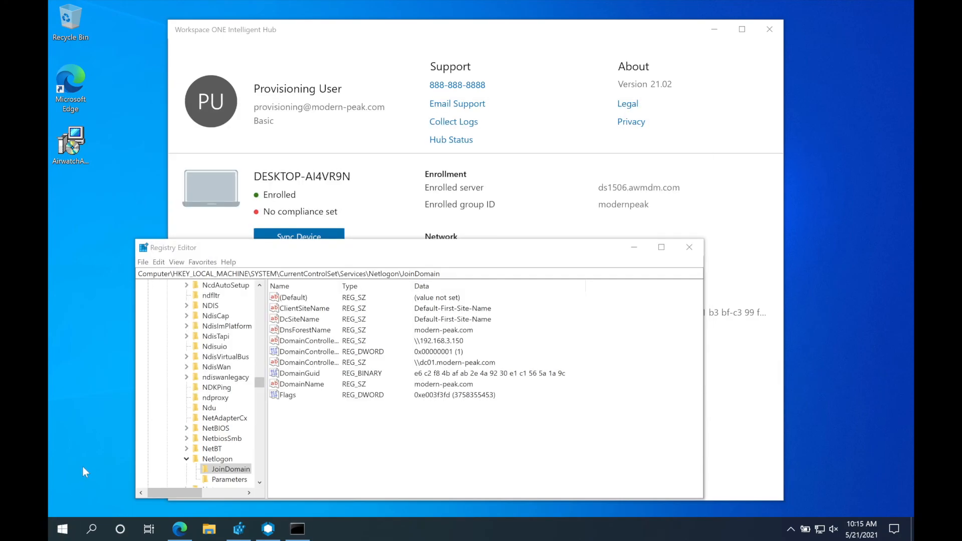
{"action": "left_click", "coordinate": [63, 527]}
Restart Windows, sign in to MODERN-PEAK with the domain user's credentials, and view Hub account details
{"action": "left_click", "coordinate": [64, 503]}
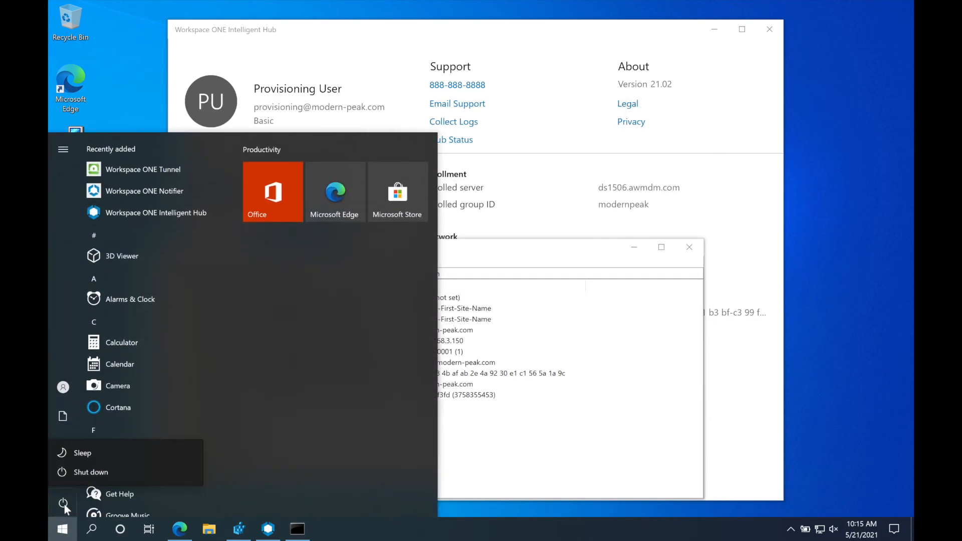
{"action": "left_click", "coordinate": [95, 471]}
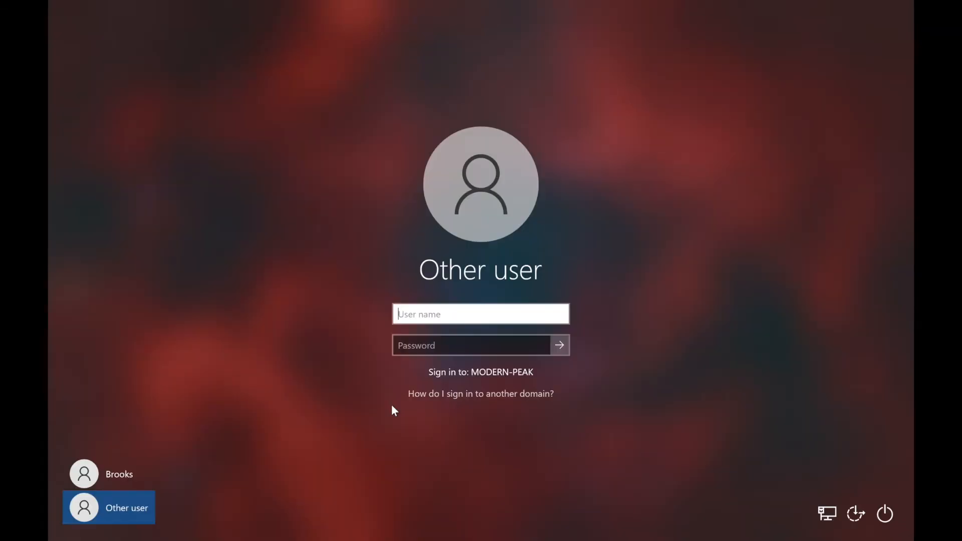
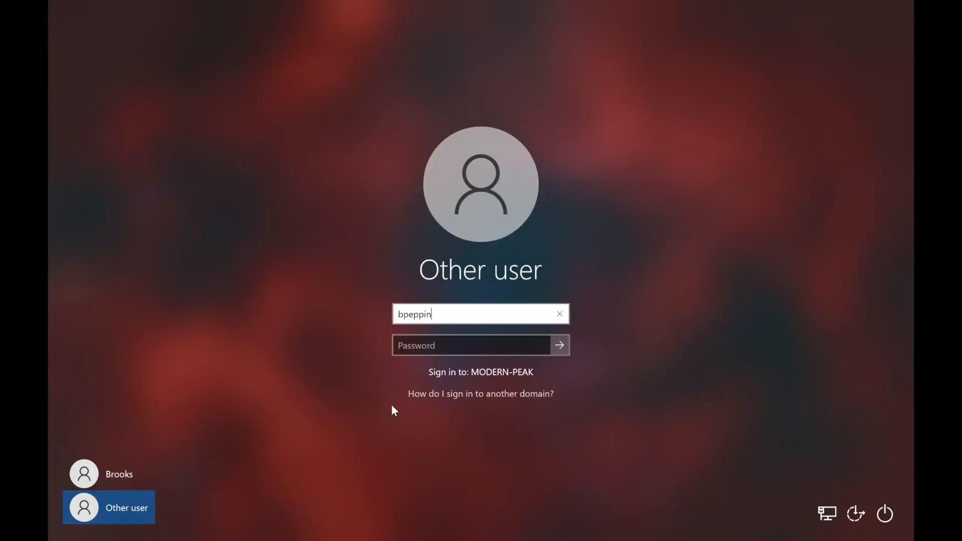
{"action": "key", "text": "Tab"}
{"action": "type", "text": "*********"}
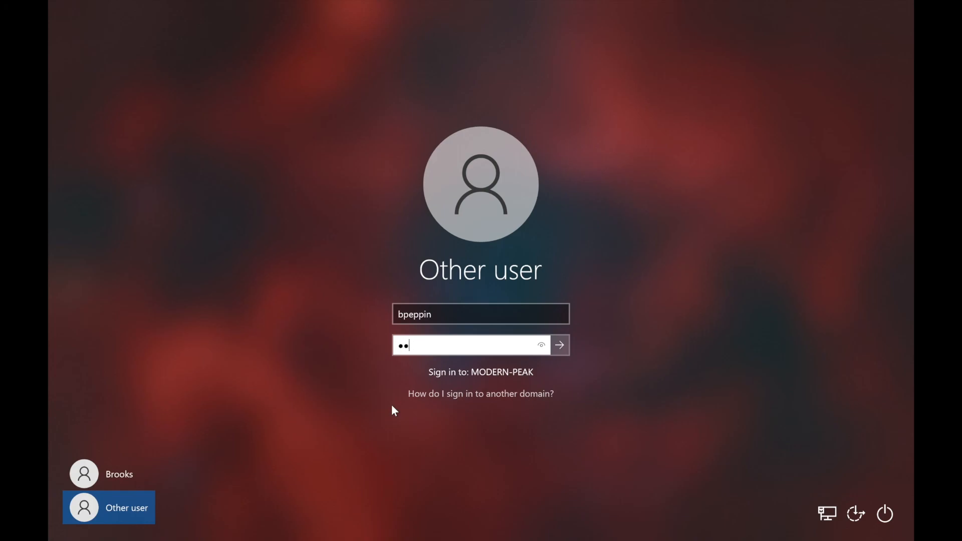
{"action": "key", "text": "Return"}
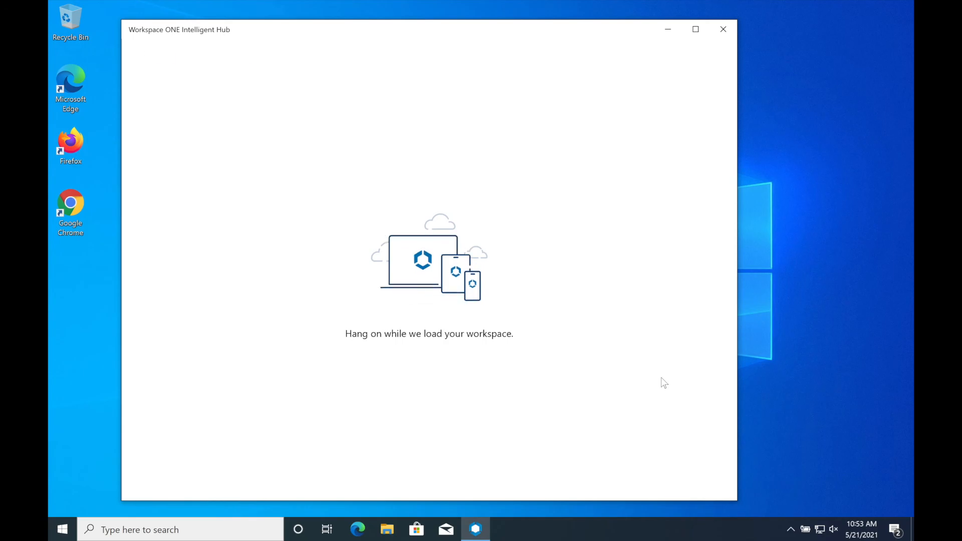
{"action": "left_click", "coordinate": [136, 481]}
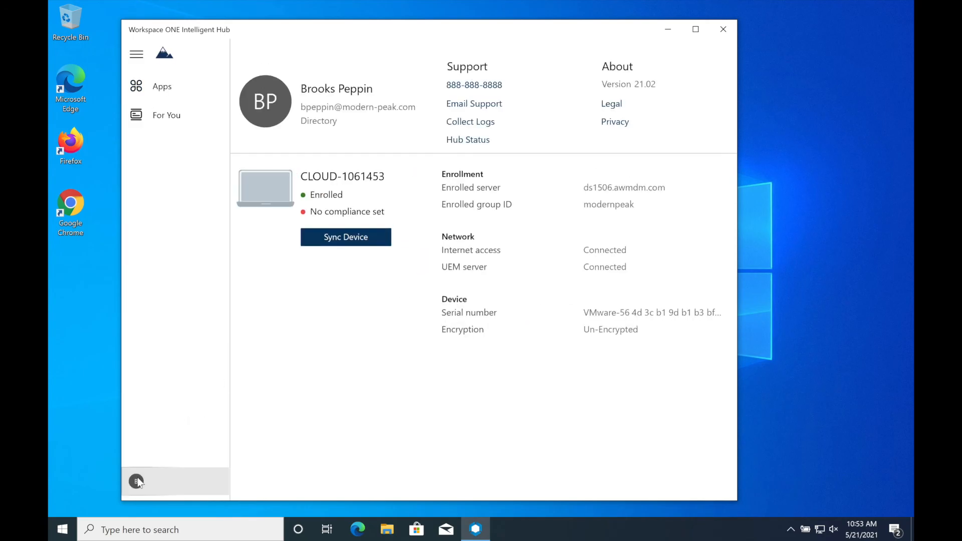